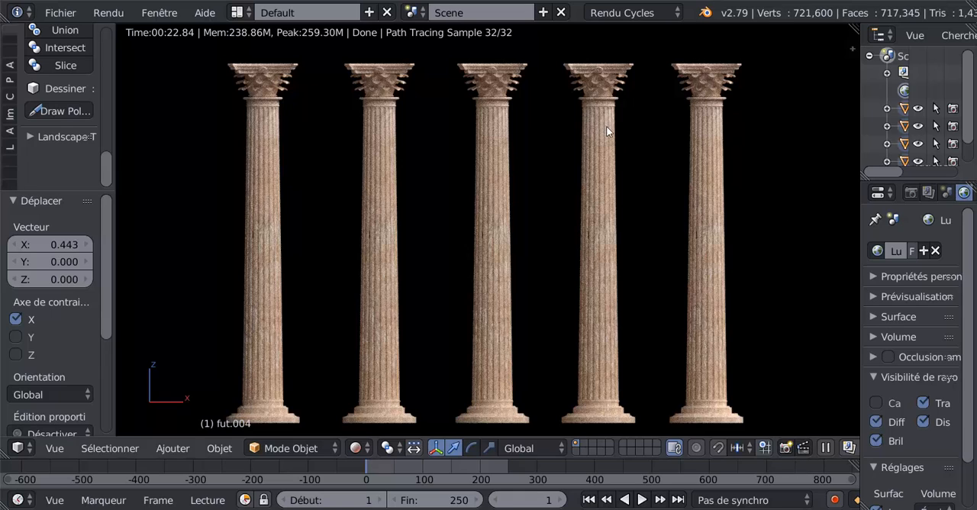
- Examine the rendered row of columns from several angles, including a close look at a carved capital
middle_drag(766, 239, 657, 211)
scroll(649, 228, down, 2)
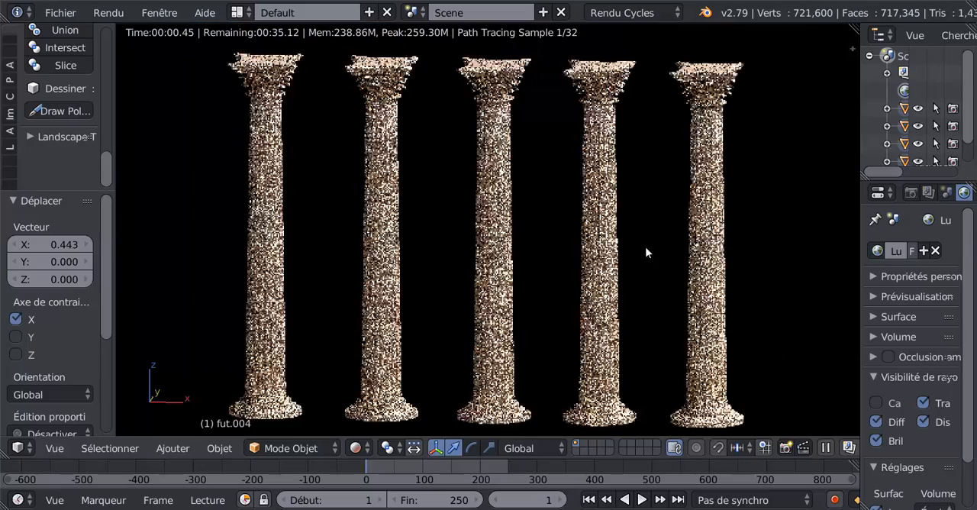
middle_drag(645, 246, 644, 294)
scroll(538, 197, up, 5)
shift+middle_drag(537, 191, 564, 322)
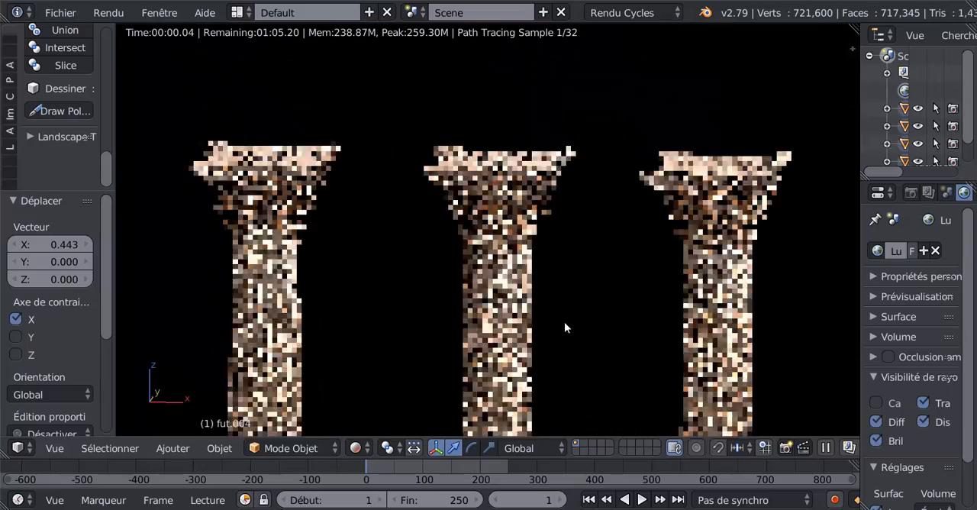
scroll(560, 287, up, 6)
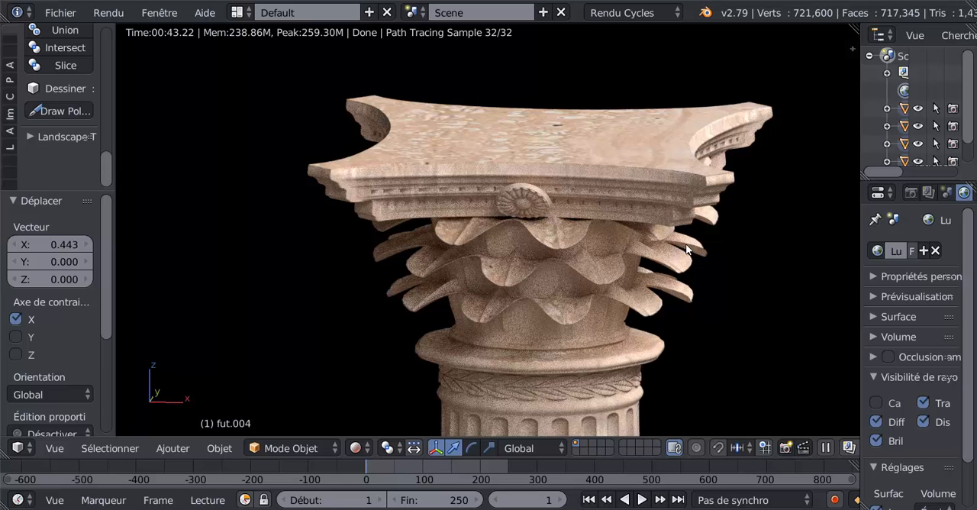
scroll(696, 297, down, 5)
scroll(694, 299, down, 4)
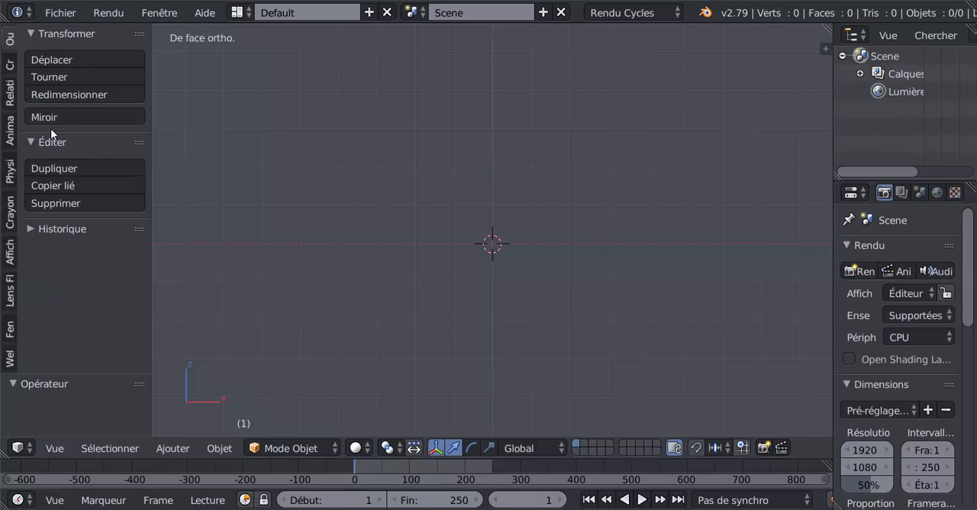
- Add a mesh circle at the origin and set its vertex count to 10
click(9, 66)
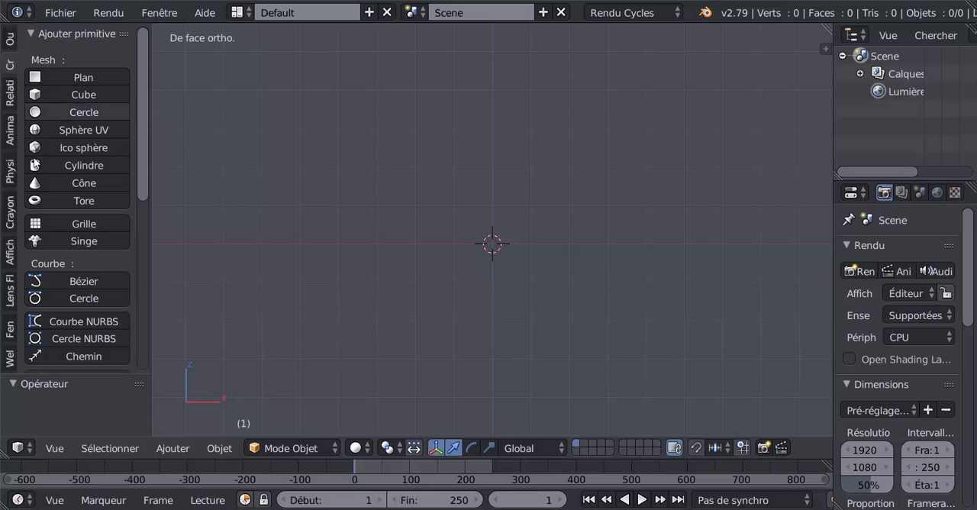
click(84, 111)
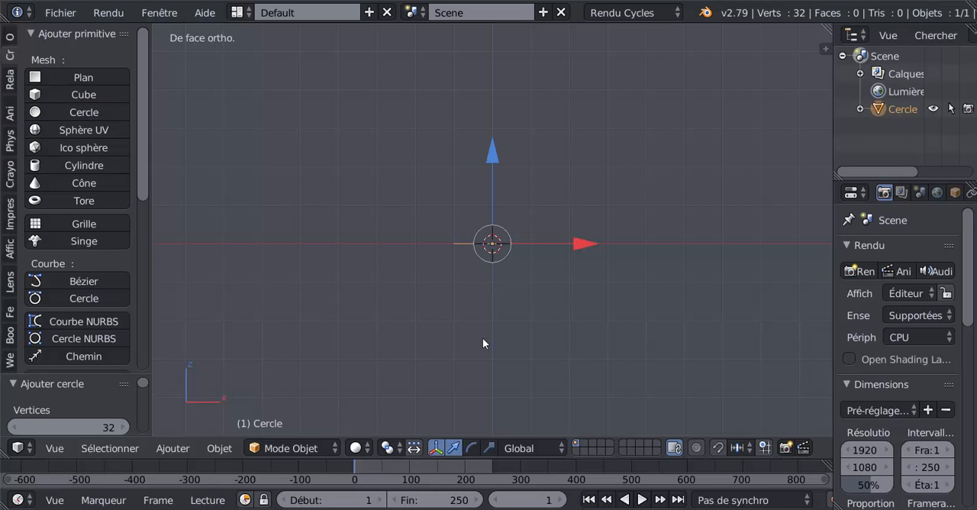
middle_drag(519, 335, 503, 366)
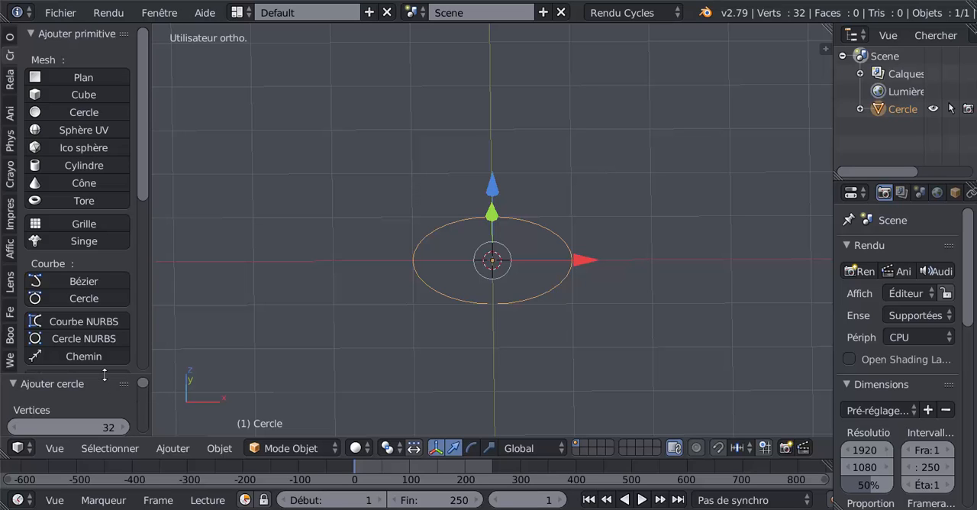
drag(104, 374, 116, 220)
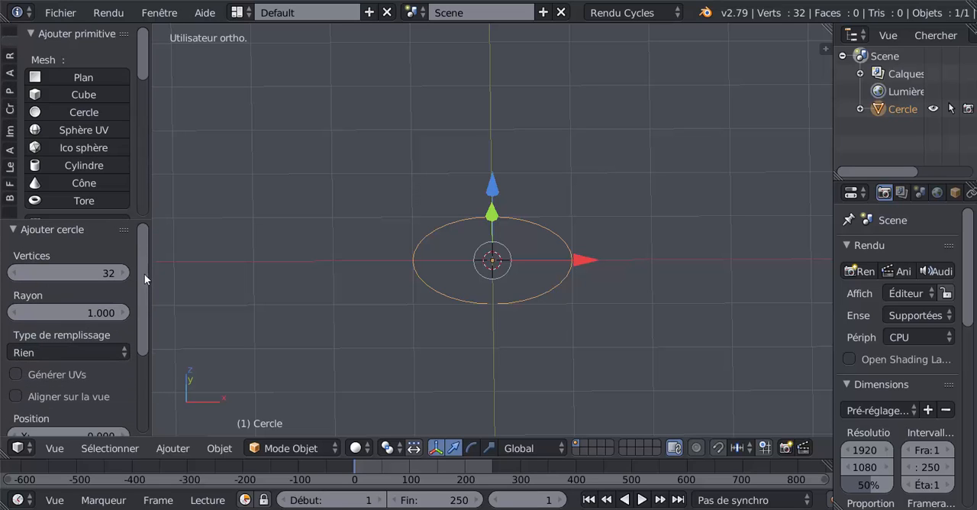
scroll(393, 305, up, 2)
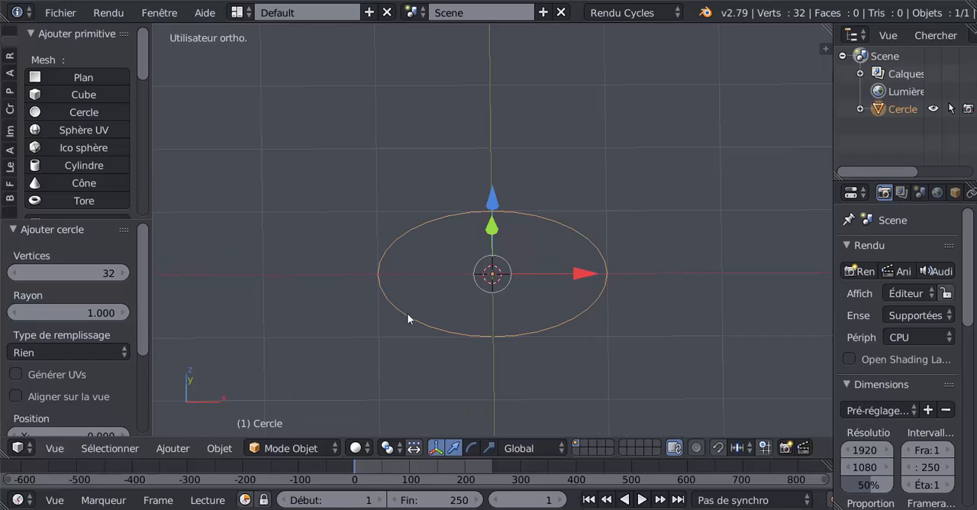
click(103, 273)
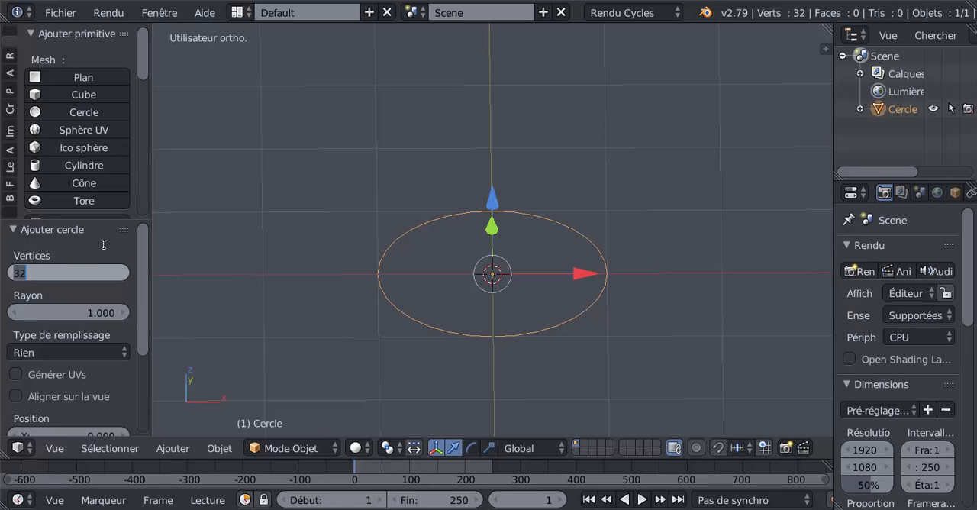
text(10)
key(Return)
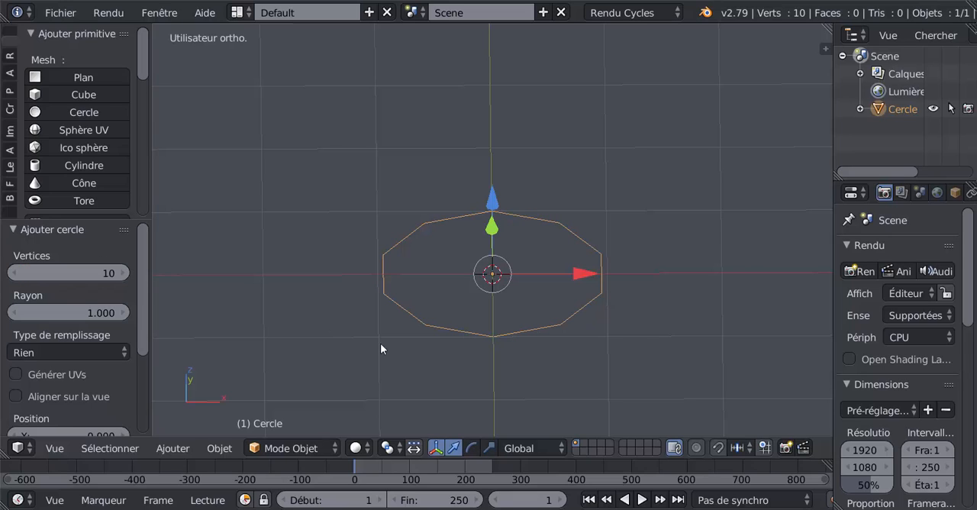
- In Edit Mode, extrude the circle's ring of vertices upward along Z by about 0.76
key(KP_1)
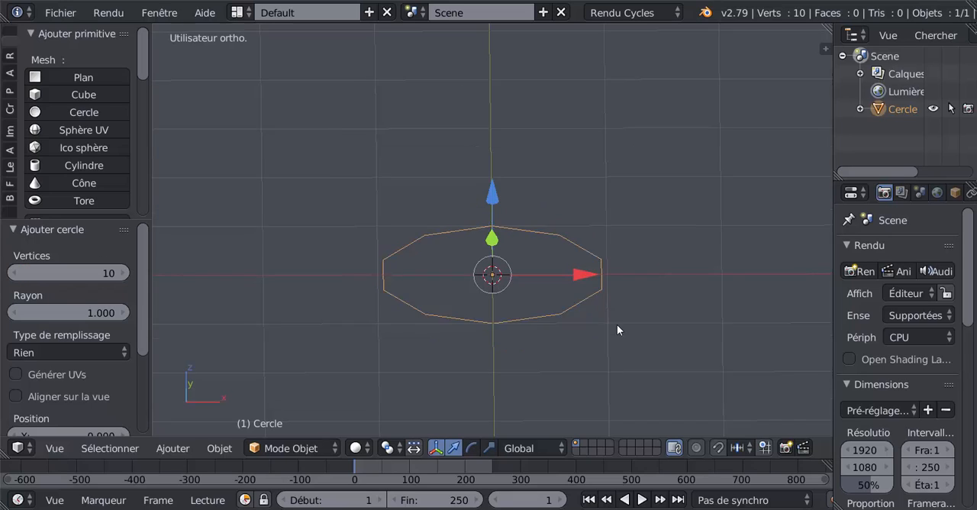
middle_drag(641, 307, 616, 339)
key(Tab)
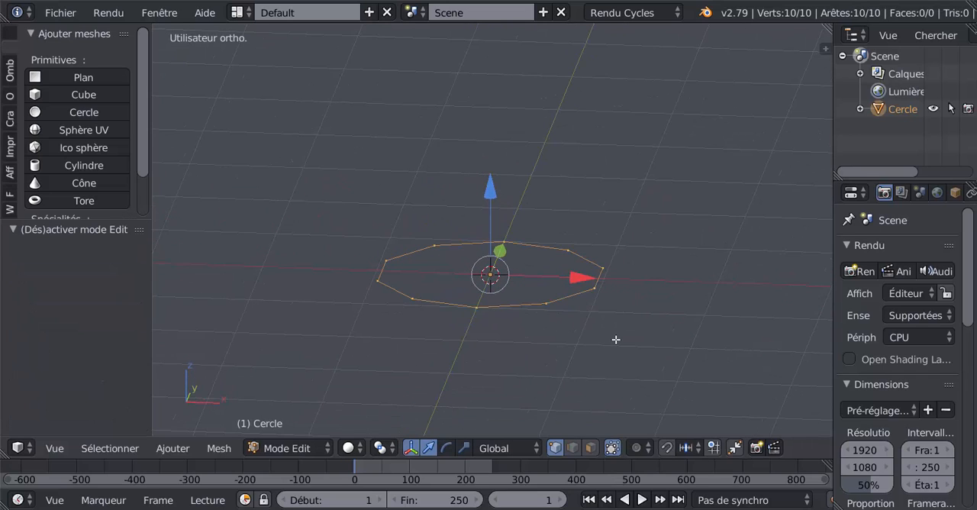
key(KP_1)
key(e)
right_click(616, 338)
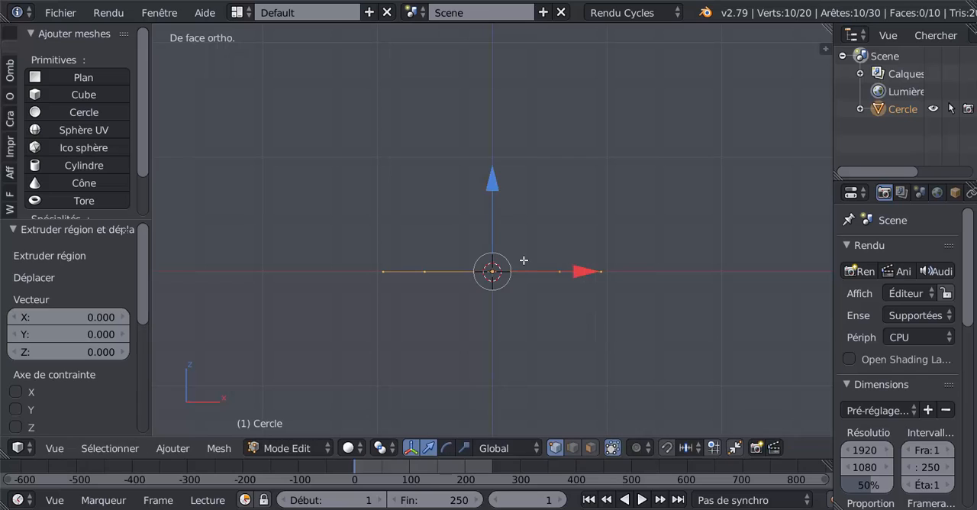
drag(493, 183, 506, 115)
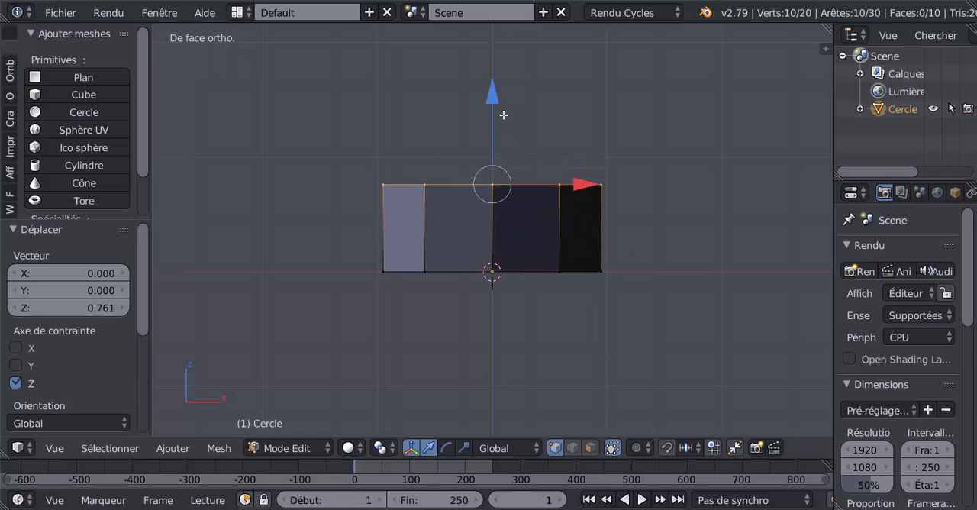
- Extrude the upper ring along Z by about 0.14 to add a thin band
shift+middle_drag(500, 160, 493, 205)
key(e)
right_click(493, 205)
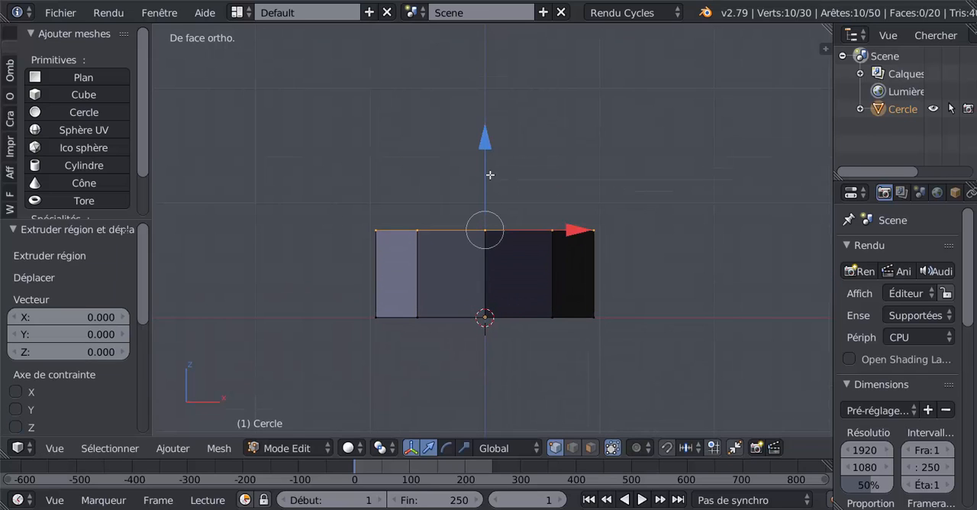
drag(488, 156, 490, 138)
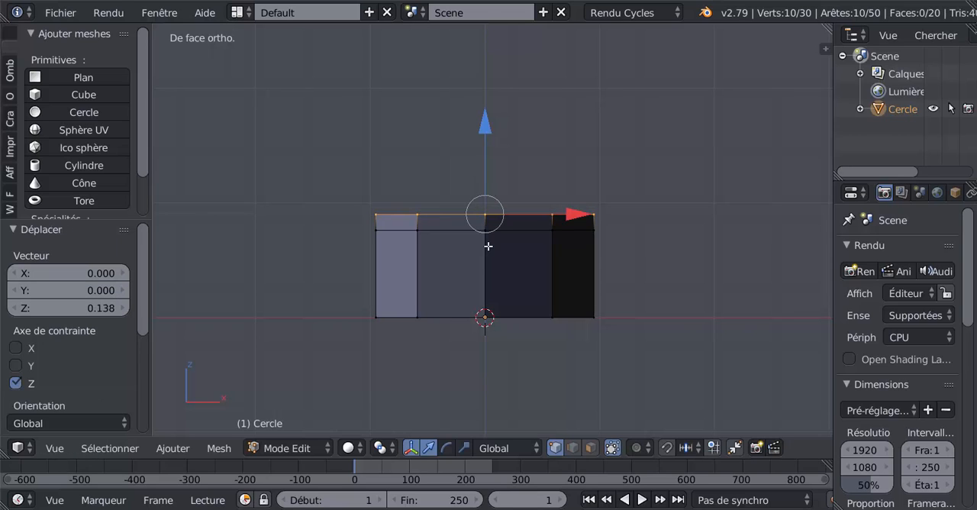
- Extrude the top ring above the thin band along Z by about 0.63
key(e)
right_click(489, 245)
drag(488, 133, 502, 65)
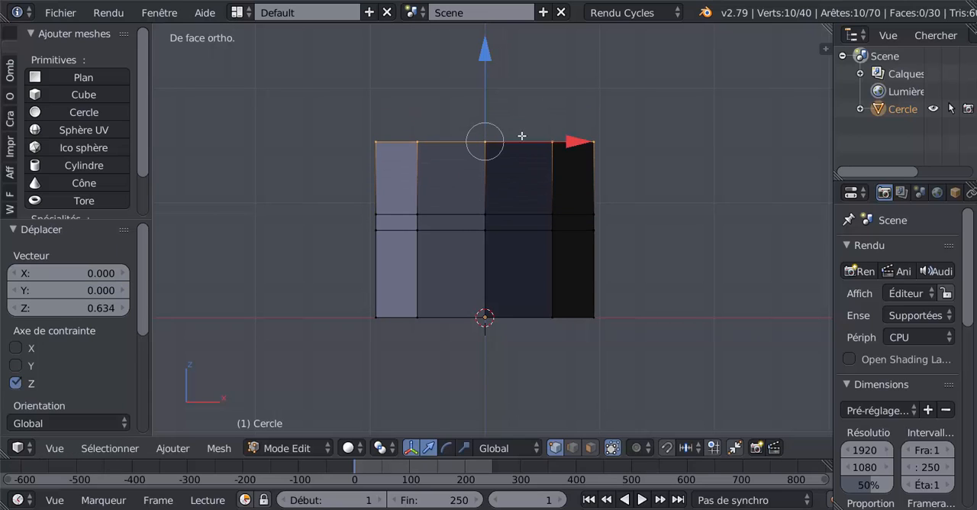
- Select the whole mesh, flip its normals' direction, and inspect the shading in Object Mode
middle_drag(515, 161, 515, 186)
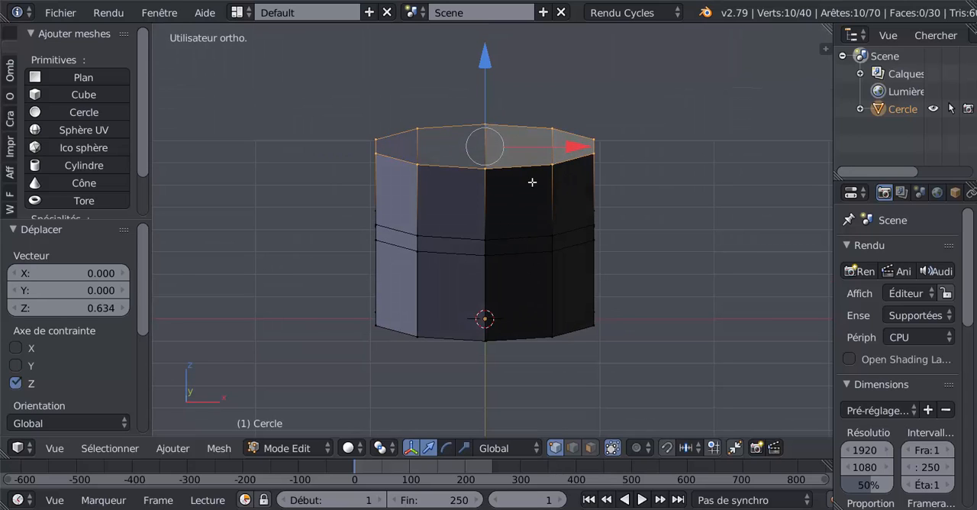
middle_drag(533, 183, 562, 196)
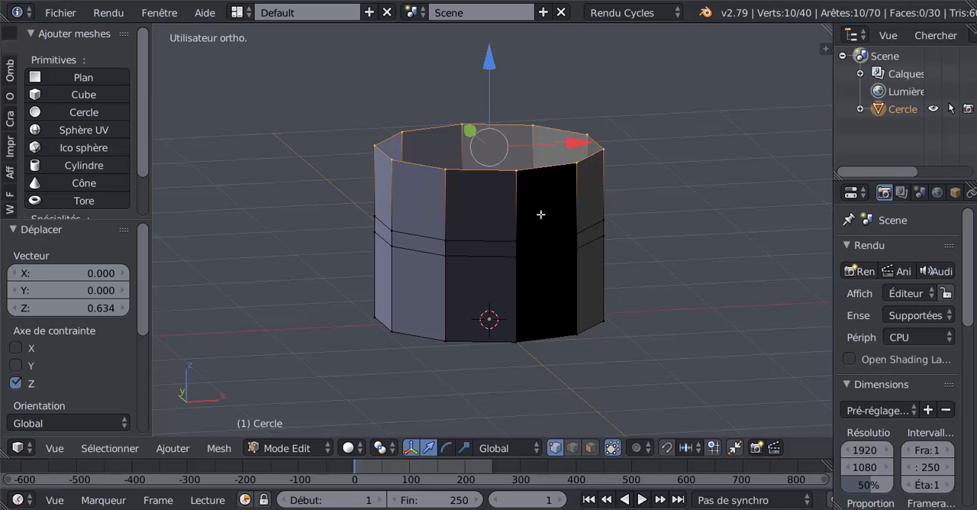
key(a)
key(a)
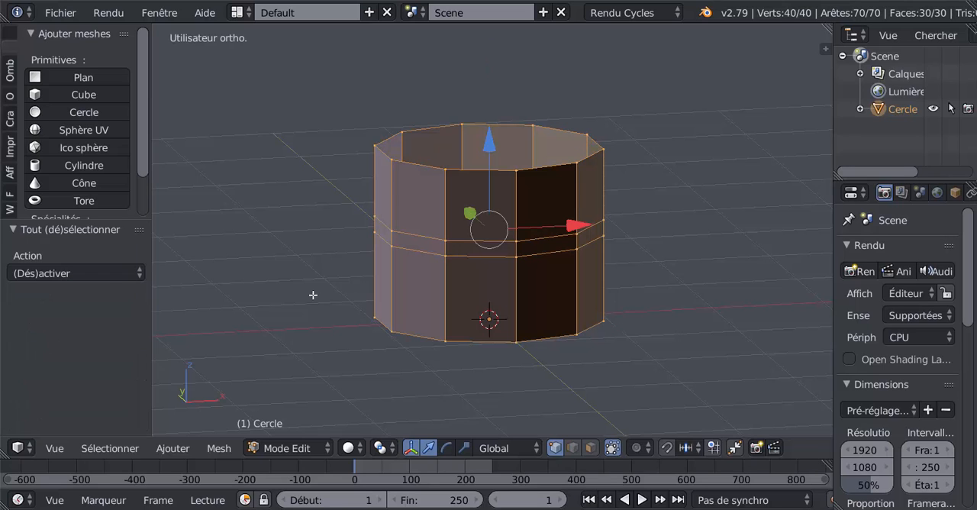
click(9, 70)
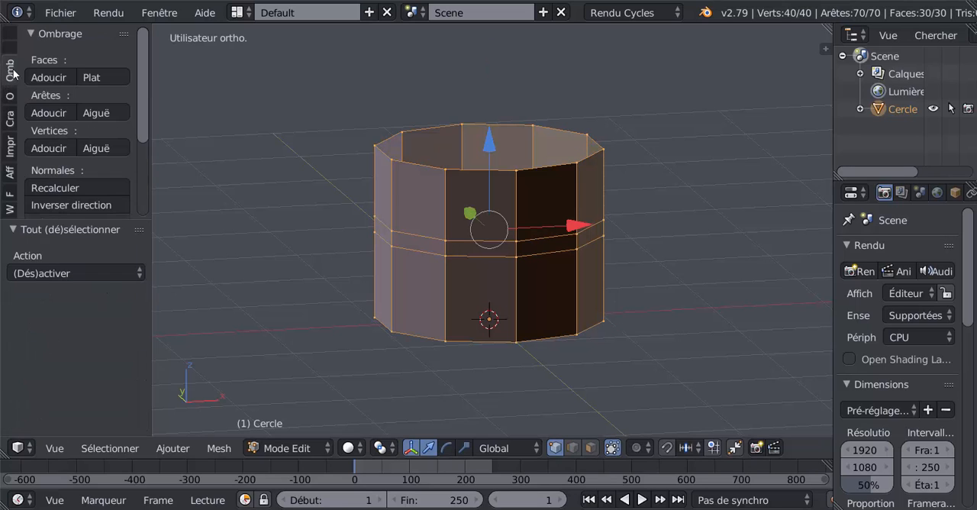
scroll(137, 139, down, 4)
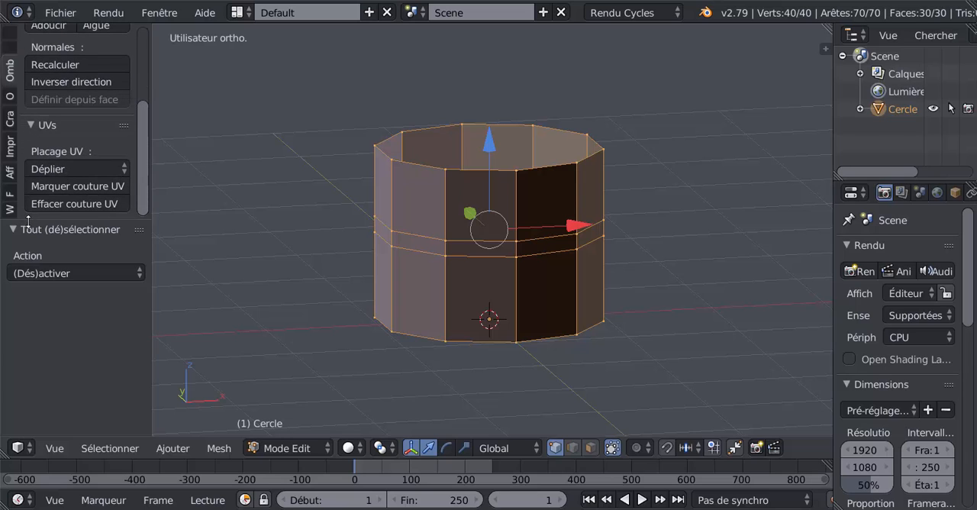
drag(29, 219, 29, 362)
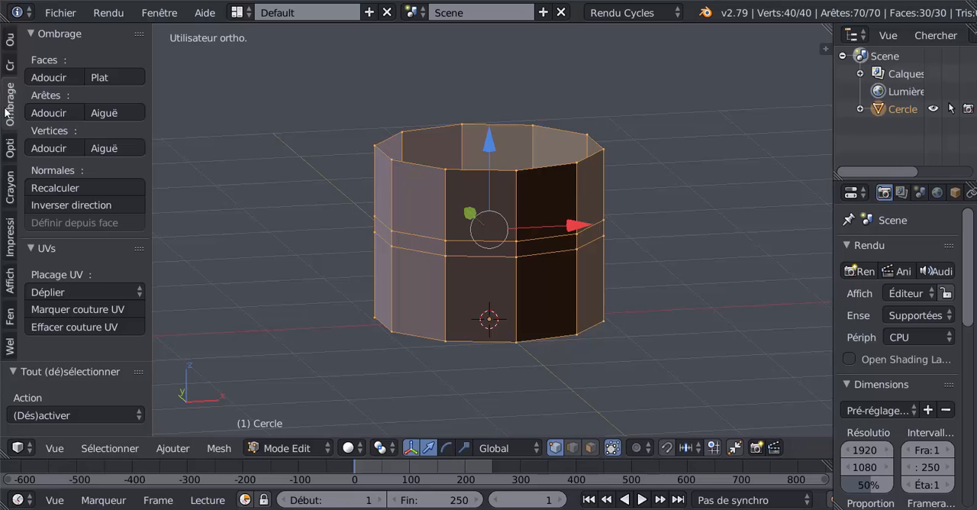
click(61, 203)
key(Tab)
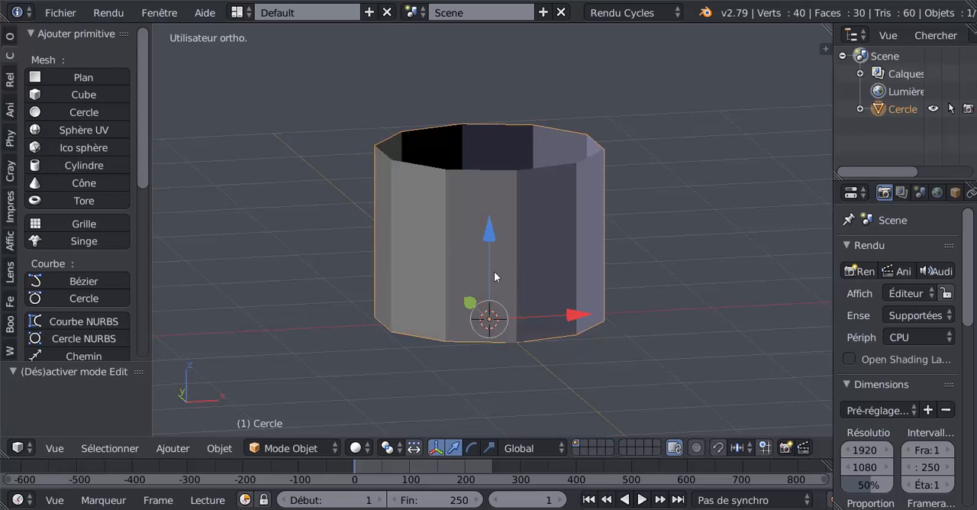
middle_drag(459, 262, 473, 305)
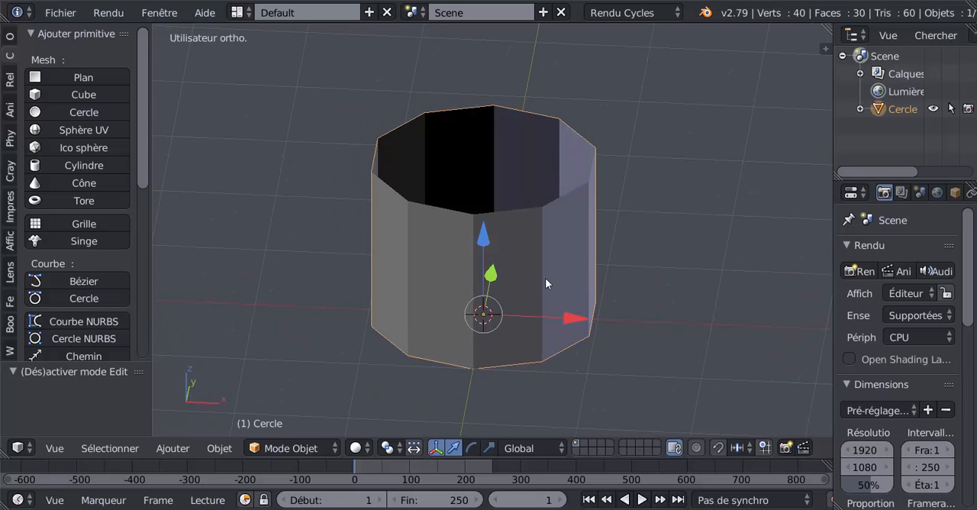
- In Edit Mode, rip the three front-right vertices of the open cylinder's top rim one by one, leaving them in place
key(Tab)
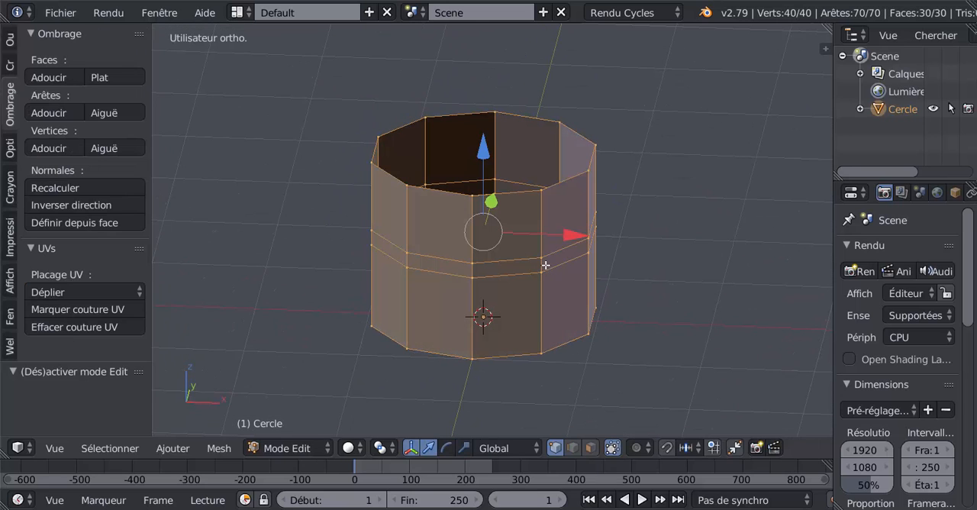
right_click(543, 199)
middle_drag(530, 258, 512, 257)
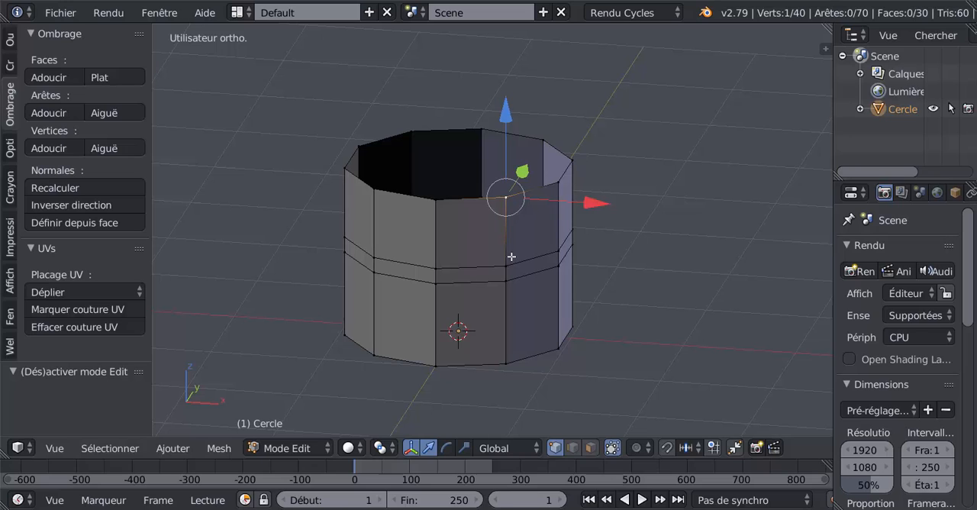
key(v)
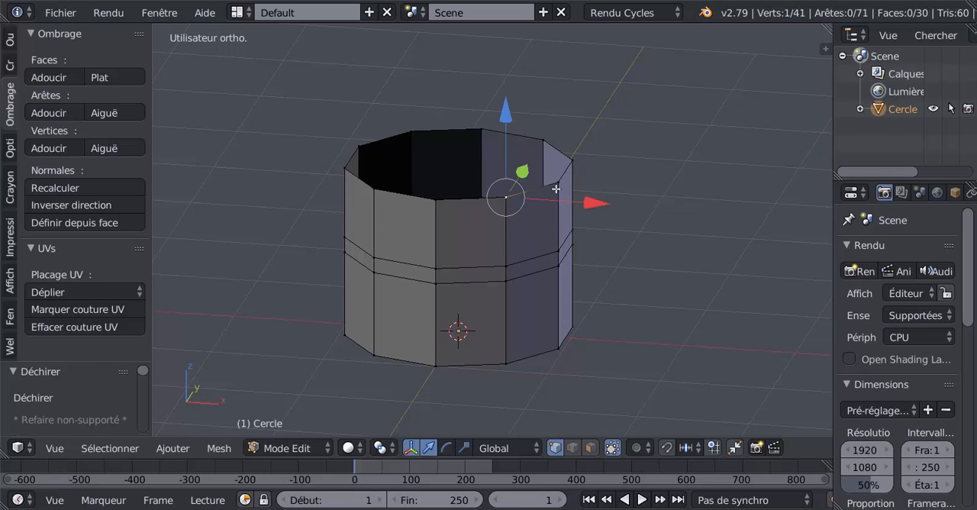
click(556, 188)
key(v)
right_click(524, 235)
right_click(572, 166)
key(v)
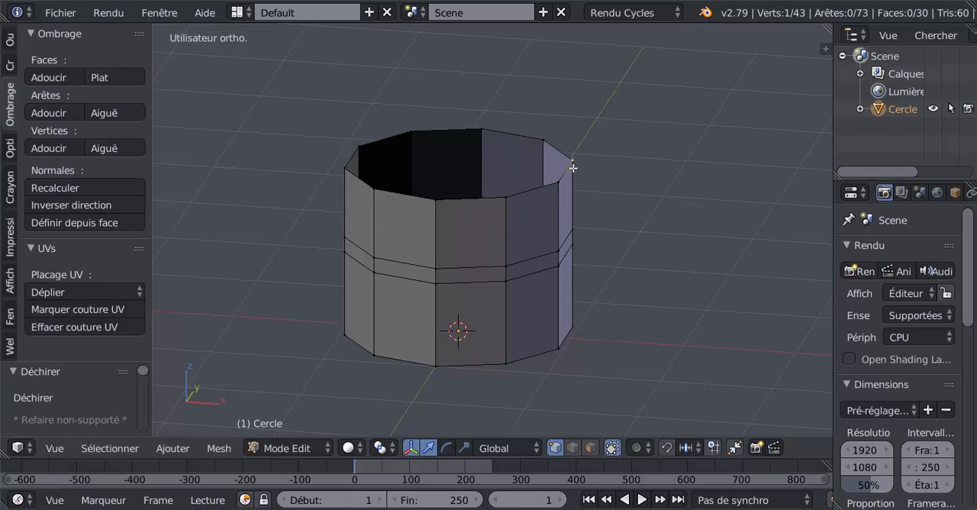
right_click(572, 166)
- Rip the three rear vertices of the cylinder's top rim one by one, leaving them in place
right_click(544, 132)
key(v)
right_click(543, 131)
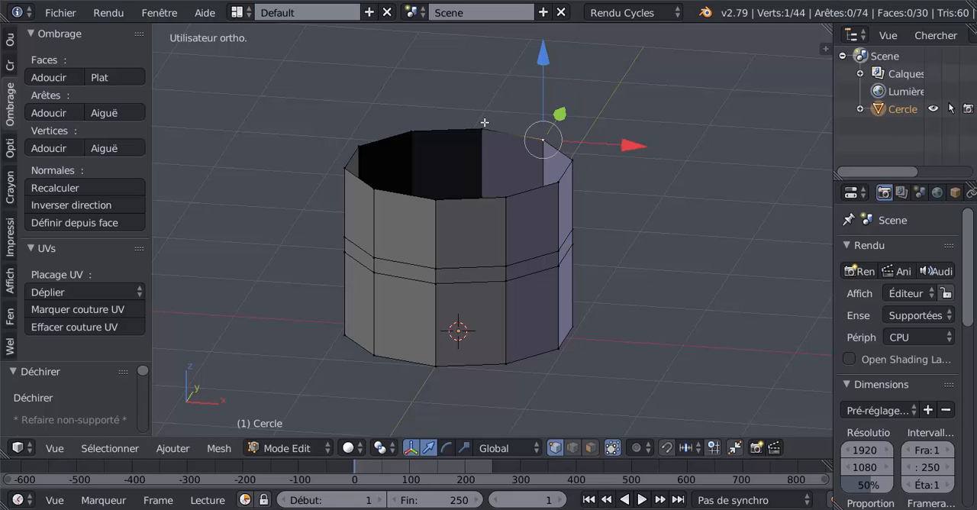
right_click(484, 124)
key(v)
right_click(484, 123)
right_click(418, 130)
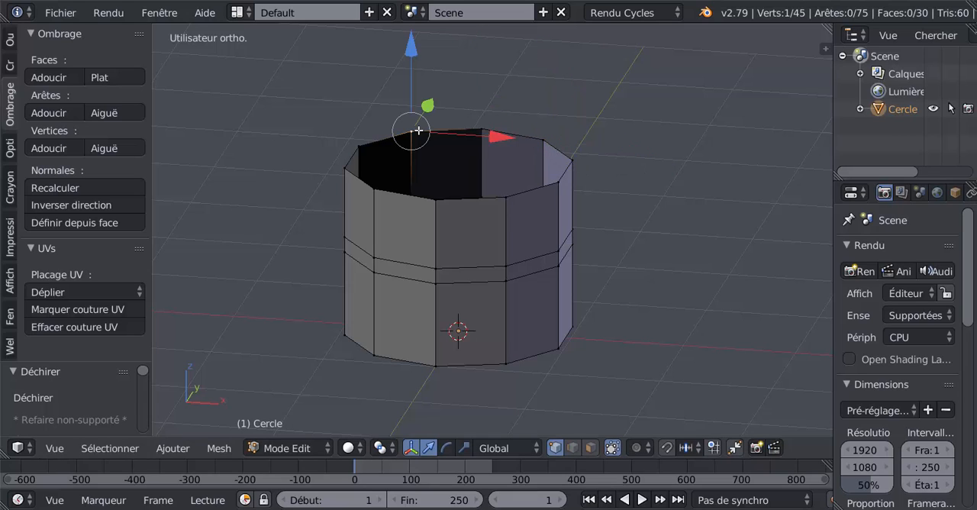
key(v)
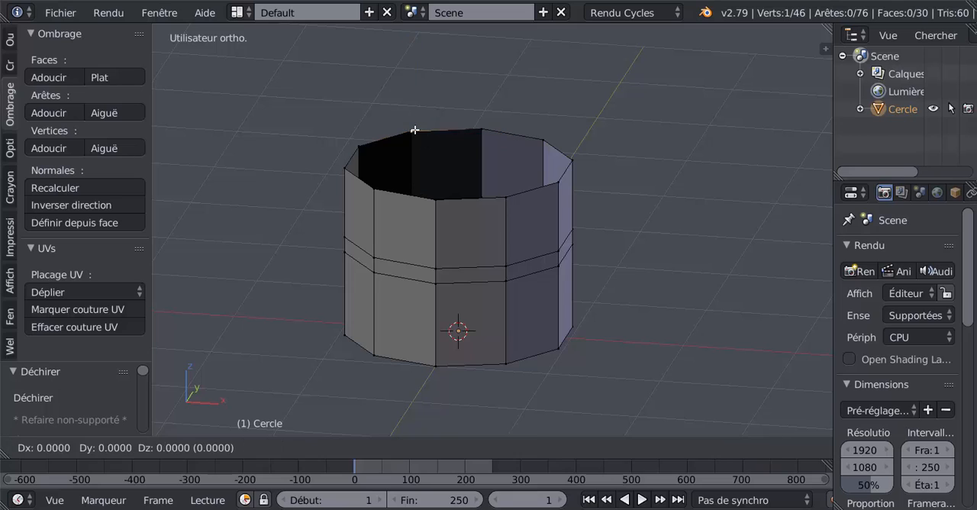
right_click(415, 130)
- Rip the three vertices around the left side of the top rim one by one, leaving them in place
right_click(363, 146)
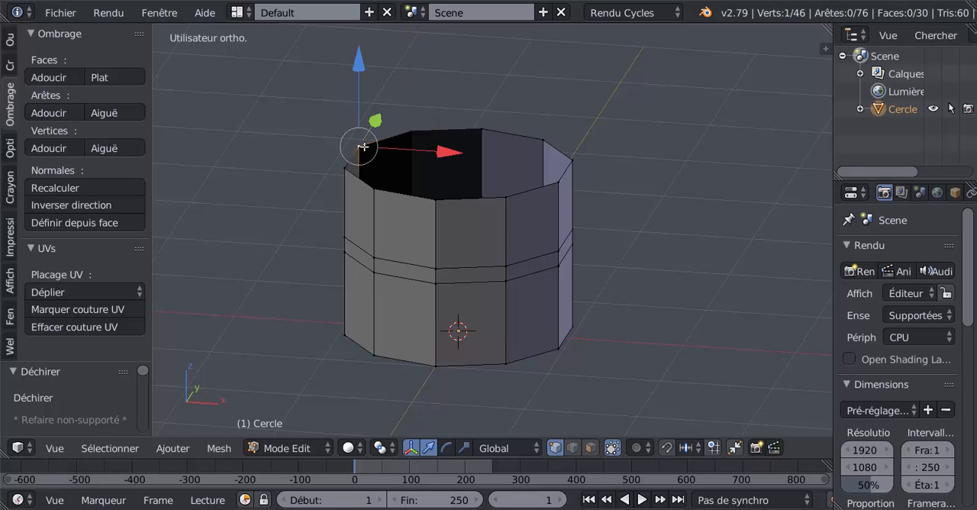
key(v)
right_click(360, 152)
right_click(345, 172)
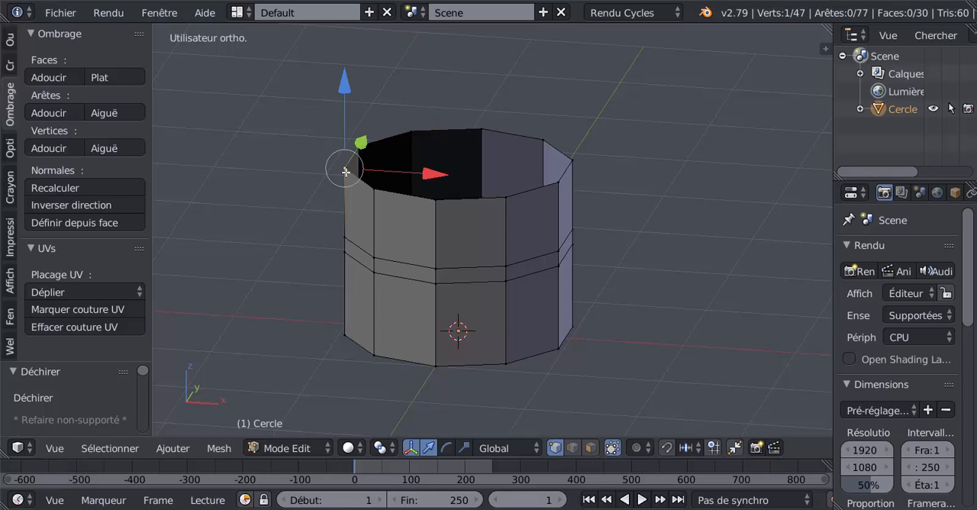
key(v)
right_click(344, 171)
right_click(382, 191)
key(v)
right_click(381, 191)
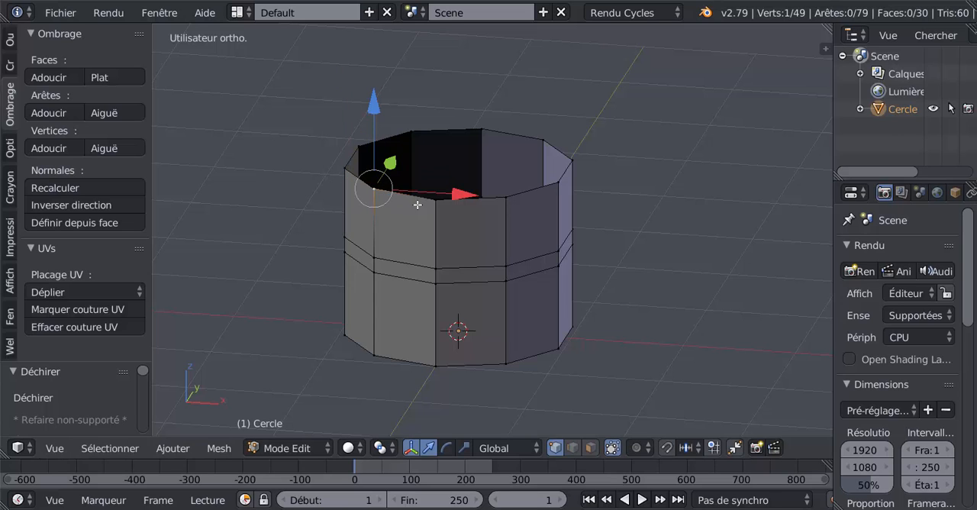
key(v)
- In edge select mode, circle-select the edges around the cylinder's top rim
middle_drag(410, 195, 444, 243)
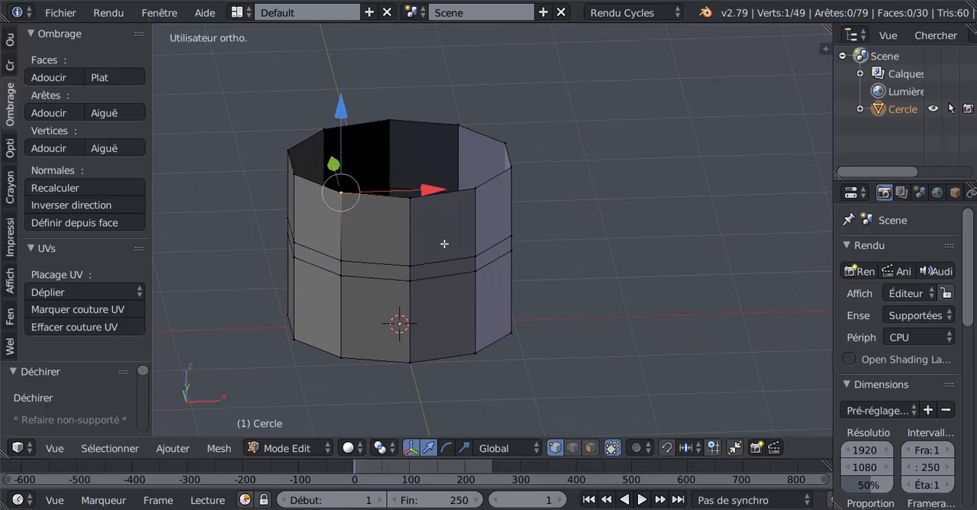
click(572, 448)
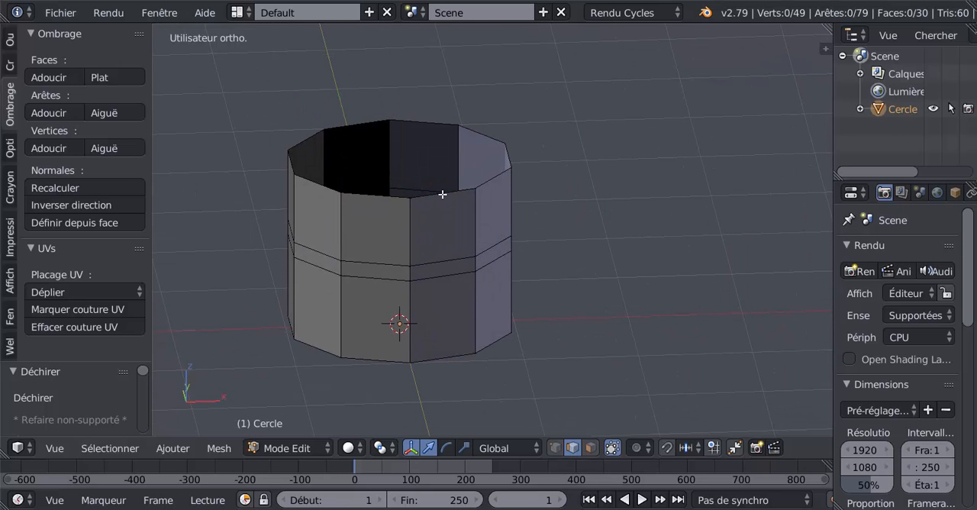
right_click(446, 193)
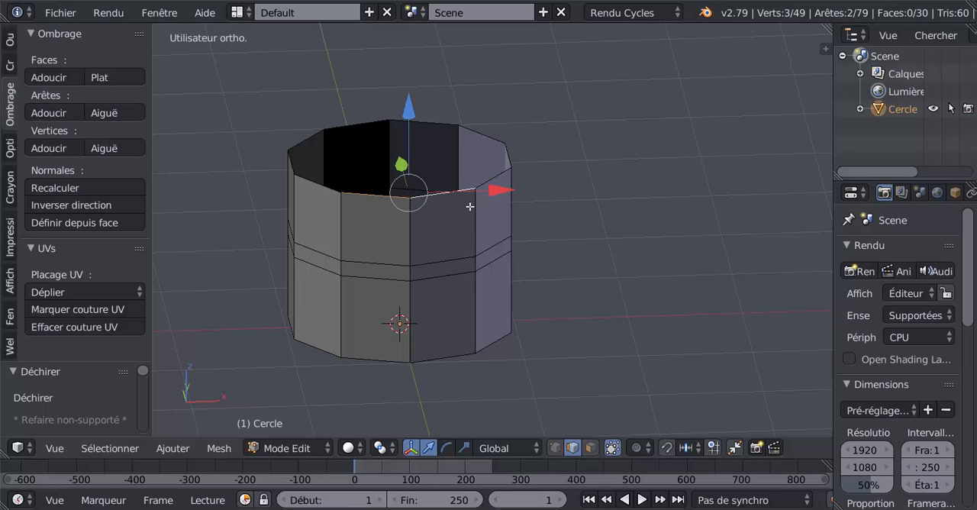
key(c)
mouse_move(311, 134)
mouse_down()
mouse_move(508, 152)
mouse_move(510, 166)
mouse_up()
right_click(509, 166)
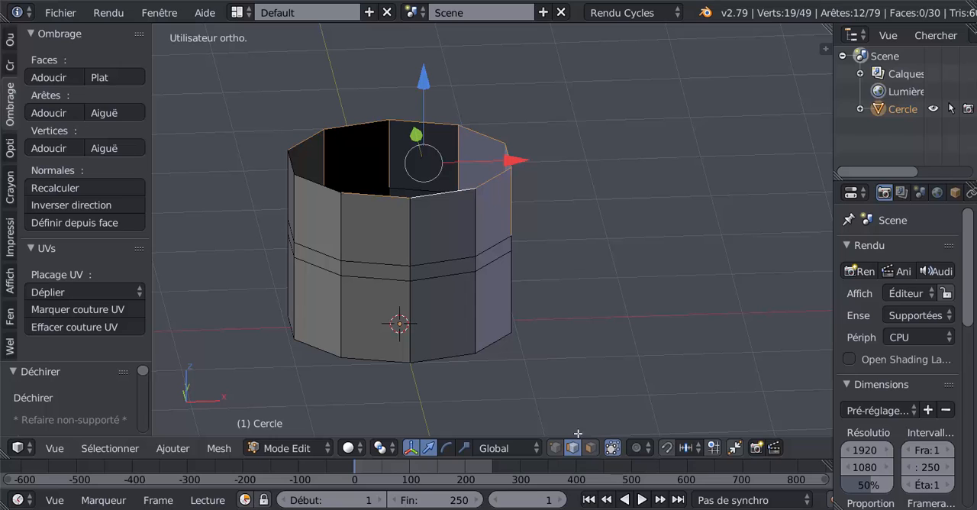
- In vertex select mode with wireframe display, circle-select the top-rim vertices and deselect the stray ones below
click(556, 449)
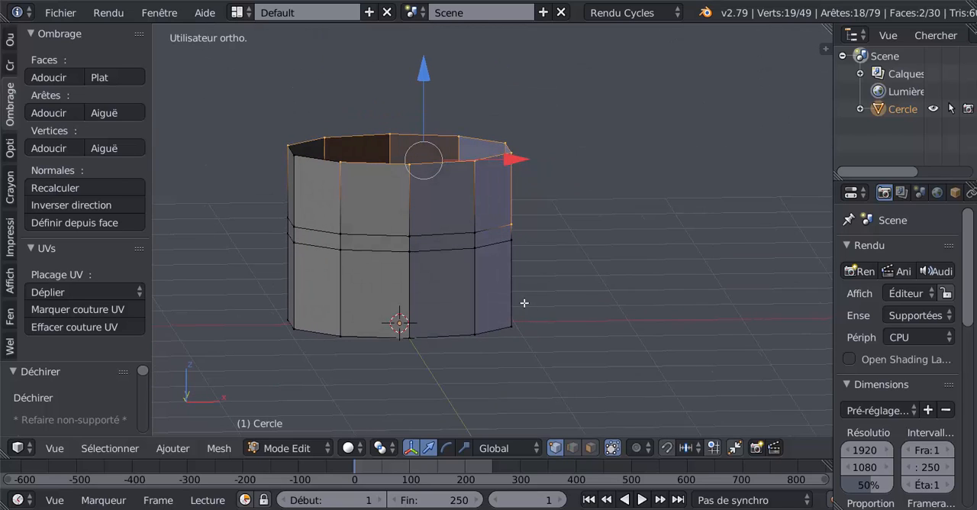
key(z)
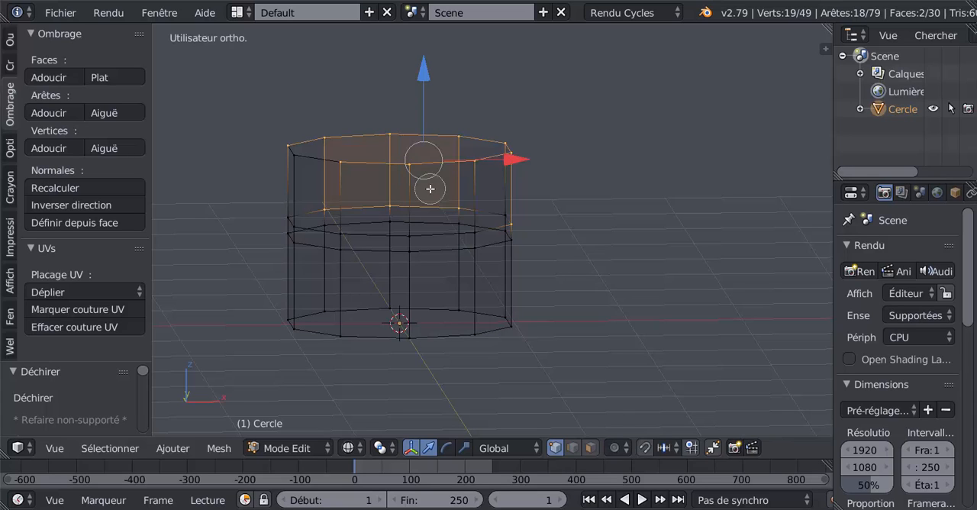
scroll(397, 177, down, 5)
drag(300, 155, 528, 150)
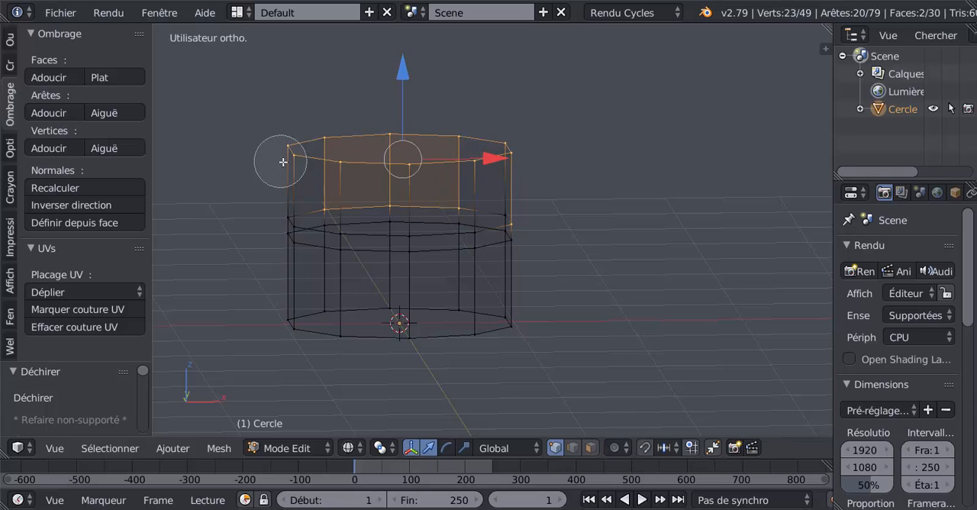
right_click(550, 238)
mouse_move(544, 233)
middle_down()
mouse_move(544, 222)
mouse_move(298, 226)
middle_up()
key(c)
right_click(557, 206)
middle_drag(578, 197, 625, 248)
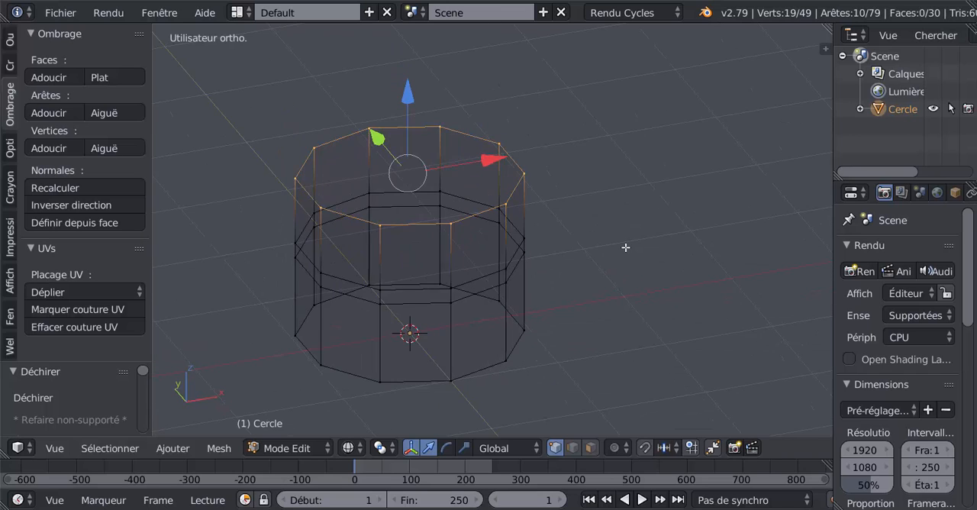
scroll(637, 270, up, 2)
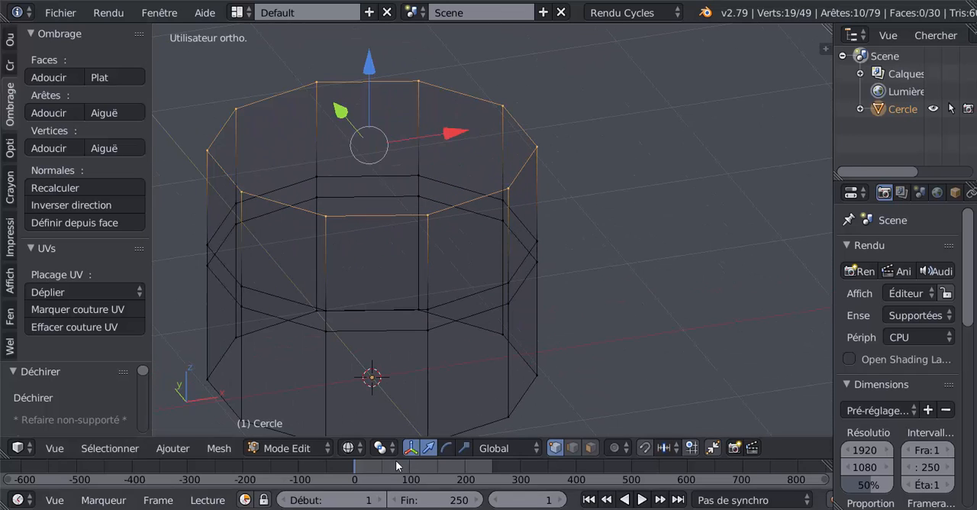
- In solid display, set the pivot point to Origines individuelles and try scaling down the selected top-rim edges
key(z)
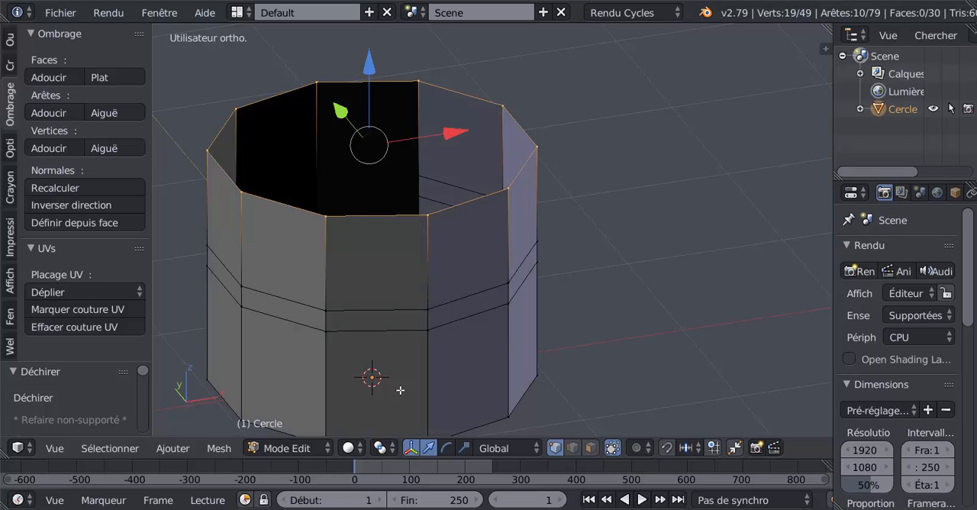
click(384, 450)
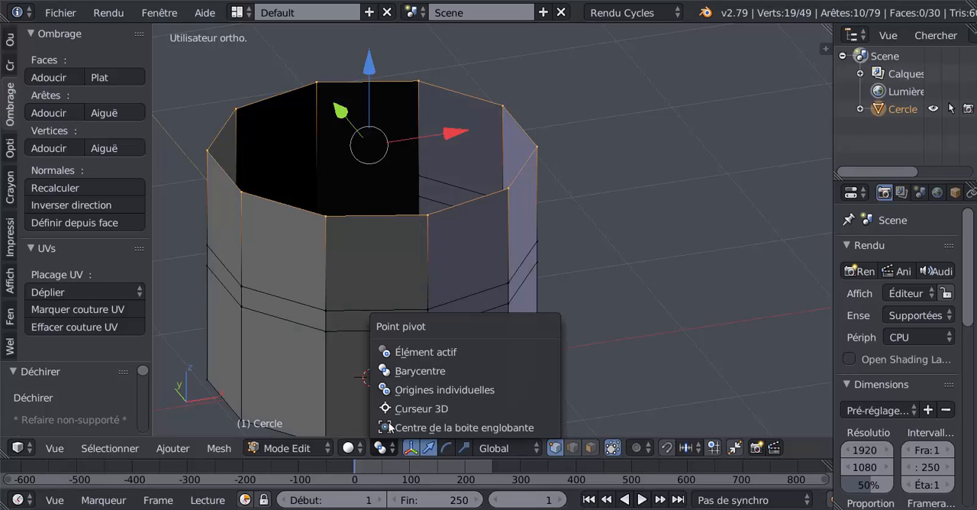
click(438, 389)
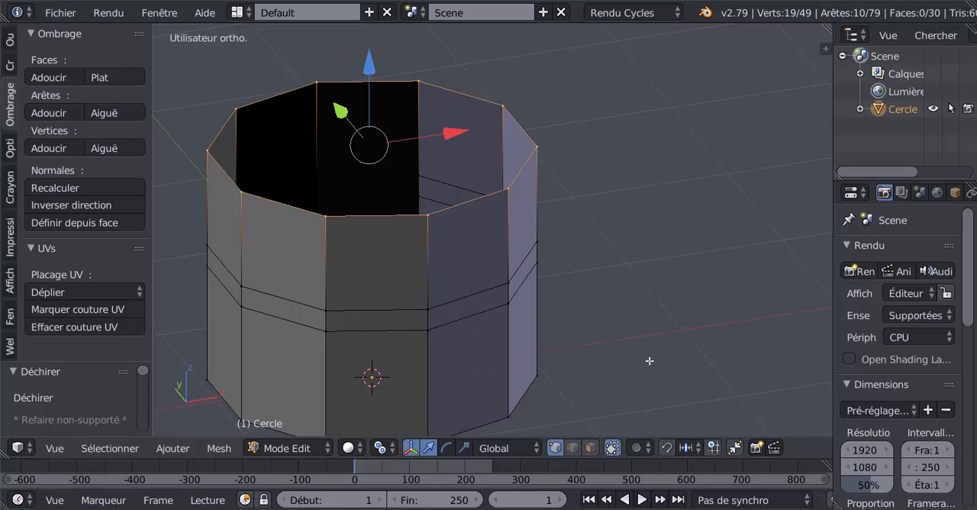
key(s)
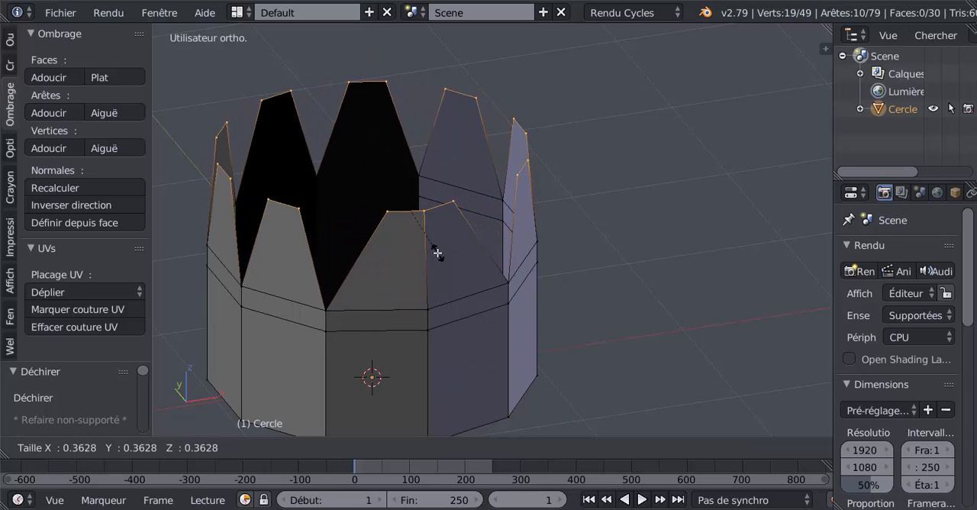
key(Escape)
- Rip the remaining joined vertex at the front of the top rim, leaving it in place
scroll(414, 262, up, 1)
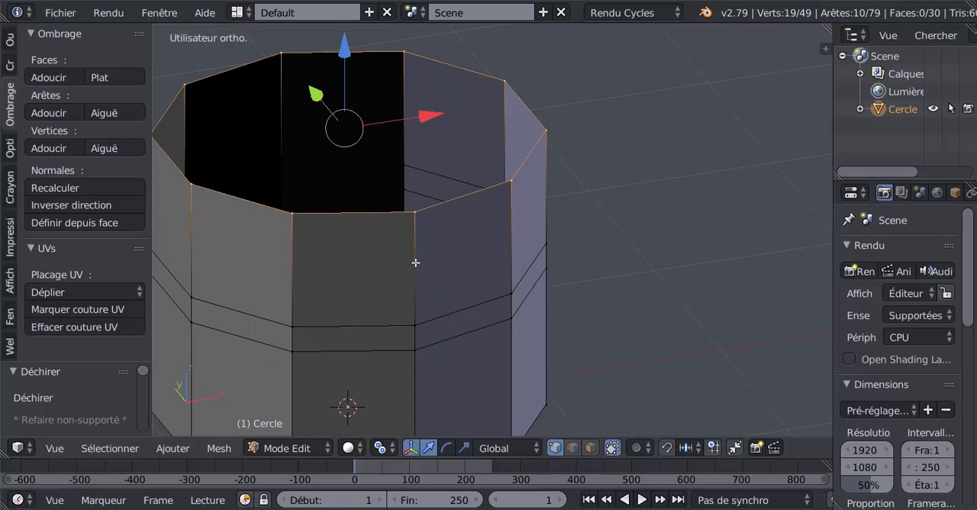
right_click(414, 210)
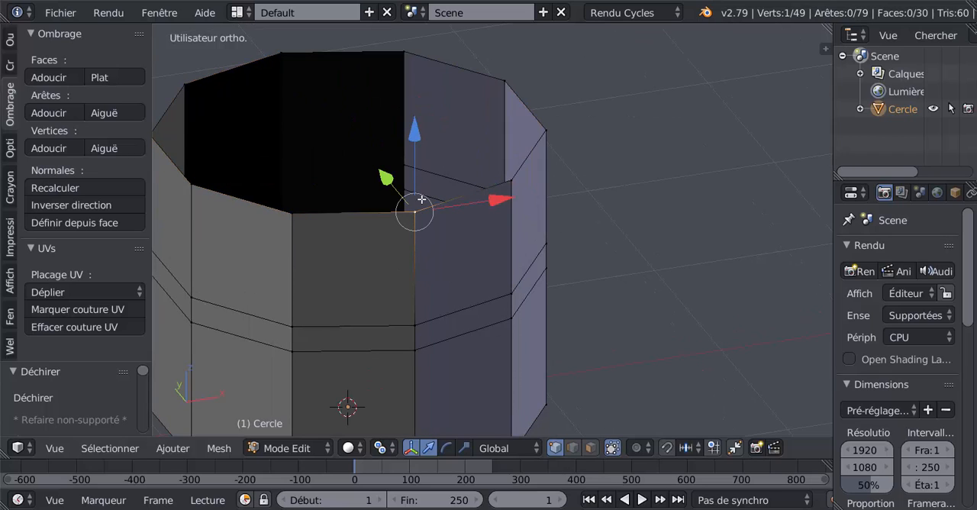
key(e)
key(Escape)
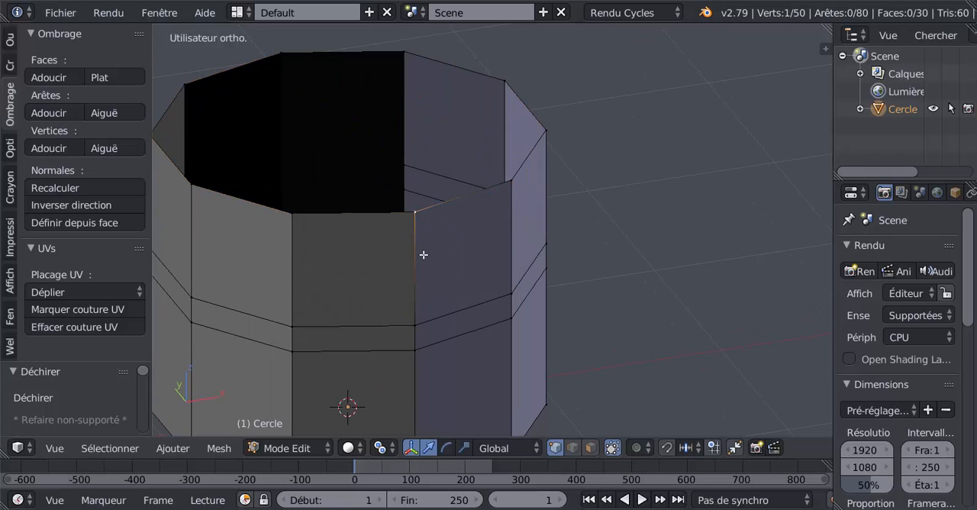
- In wireframe display, circle-select all the ripped vertices around the top rim
scroll(481, 212, down, 4)
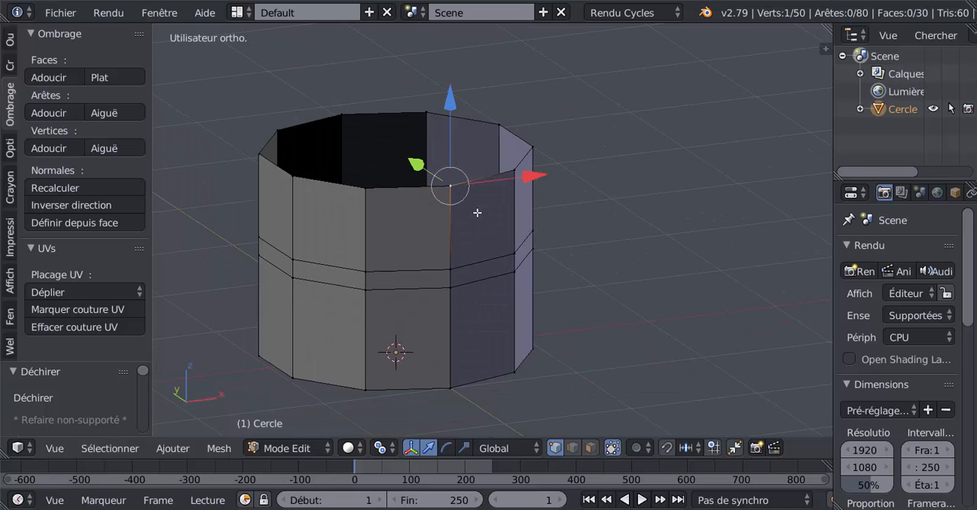
key(z)
middle_drag(462, 232, 462, 203)
key(c)
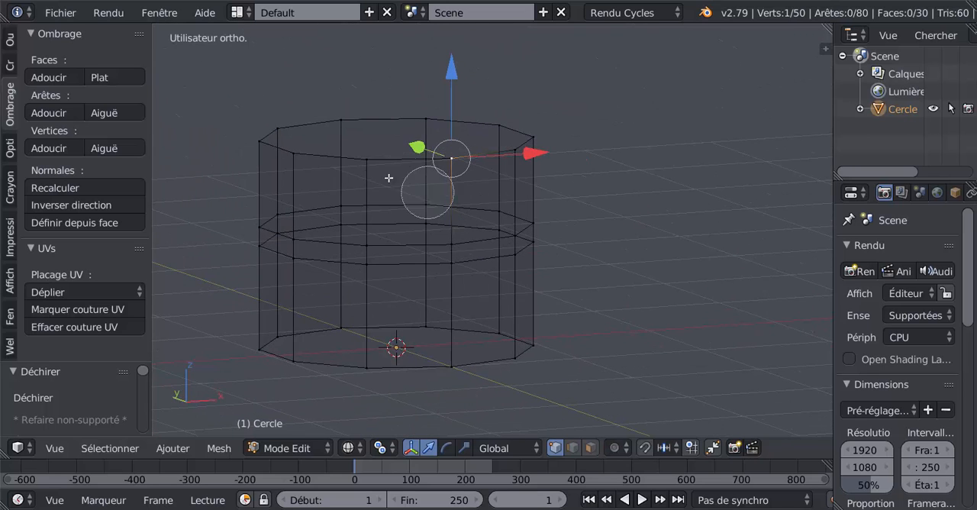
scroll(366, 171, down, 4)
drag(296, 146, 527, 140)
right_click(575, 142)
middle_drag(596, 209, 609, 286)
- Return to solid display and scale the top-rim edges around their individual origins to about 0.141, tapering each panel into a leaf
key(z)
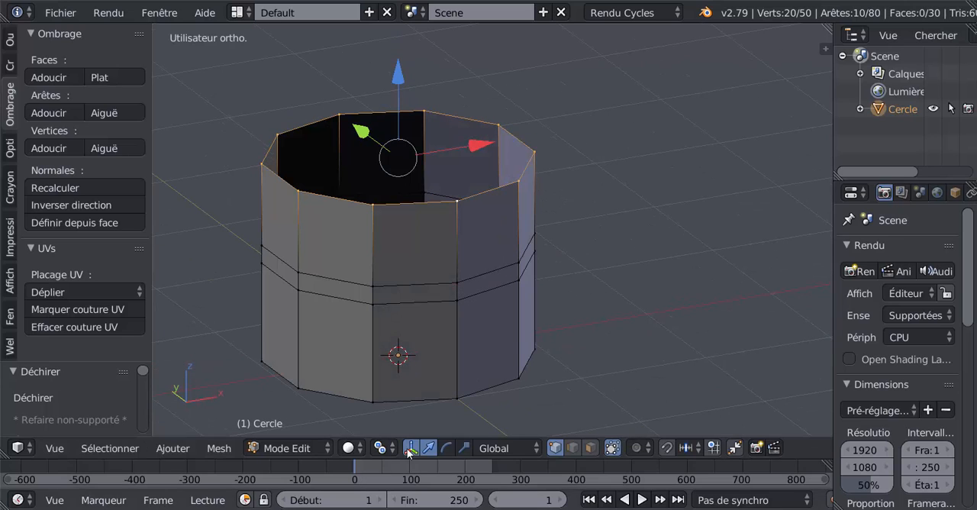
key(s)
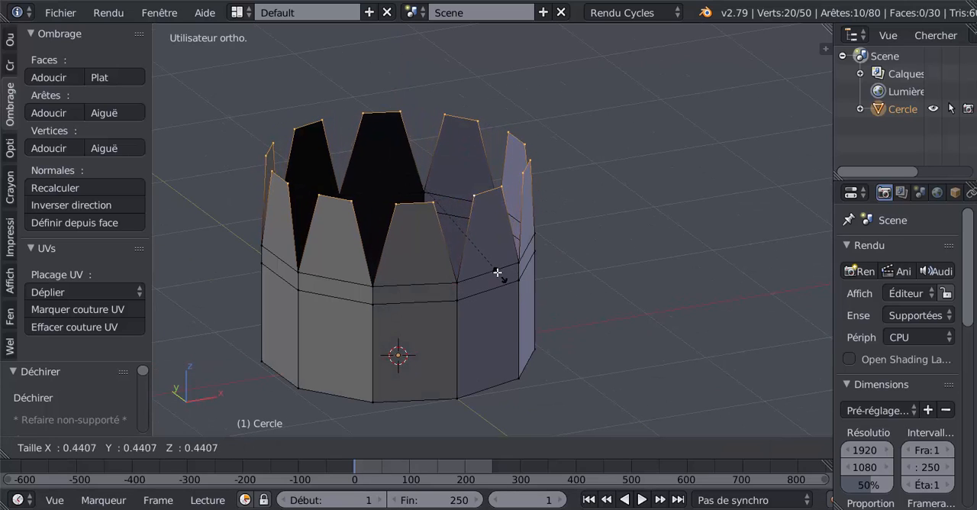
click(410, 218)
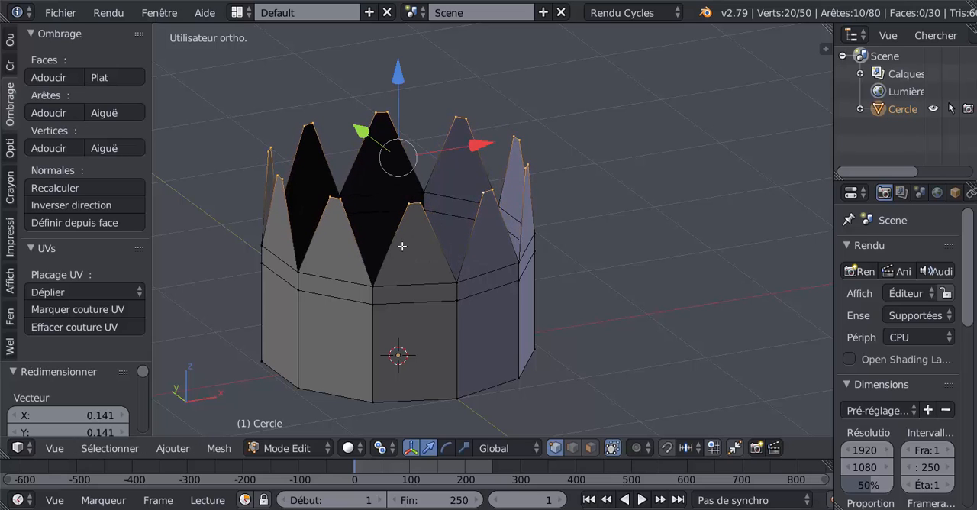
- Set the pivot point to Barycentre and scale the leaf tips by about 1.558 so the leaves flare outward
click(398, 448)
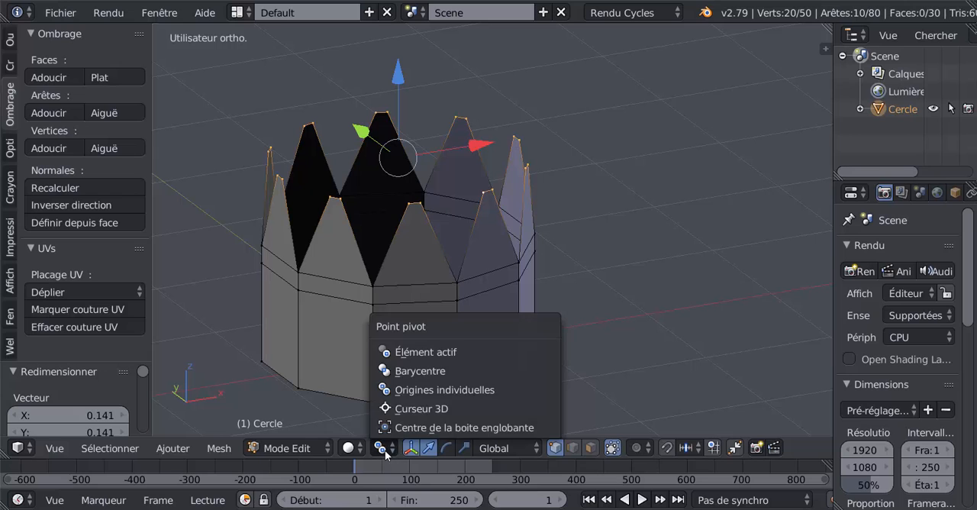
click(397, 371)
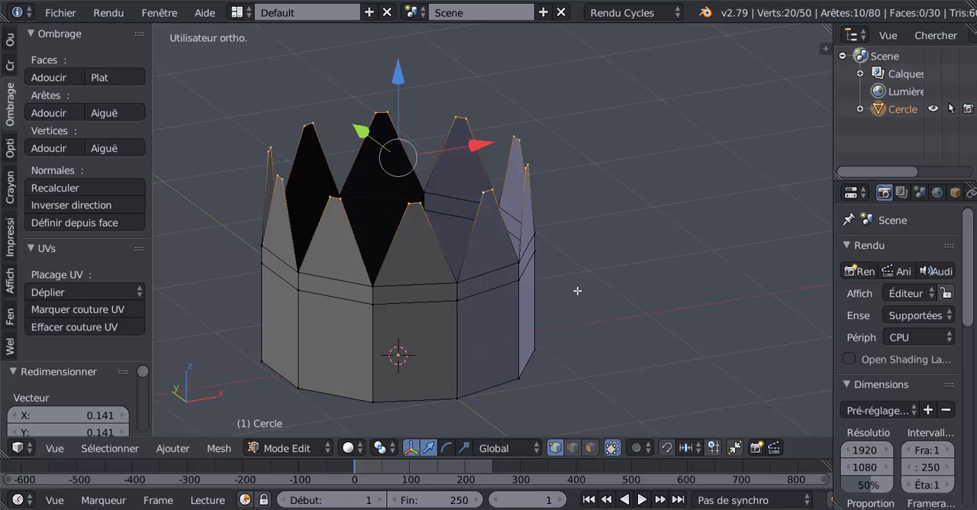
key(s)
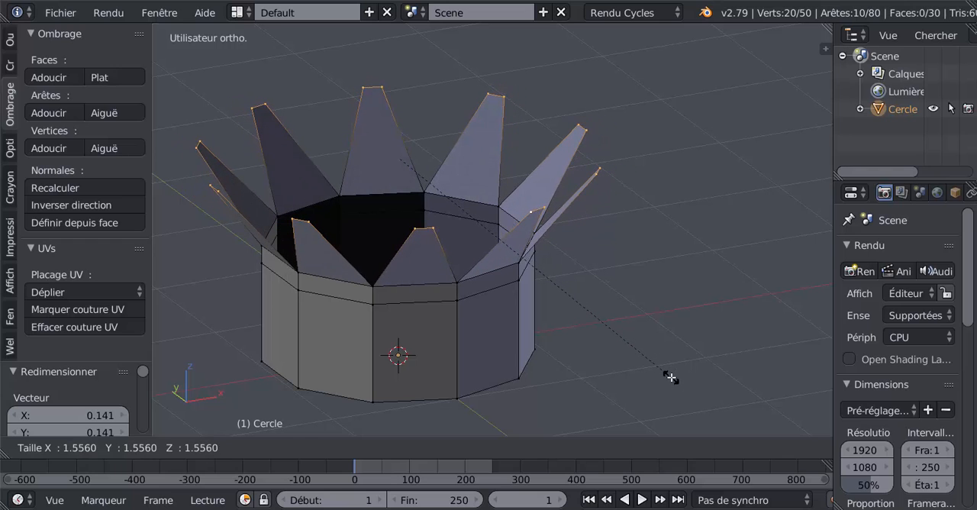
click(670, 378)
middle_drag(670, 378, 656, 343)
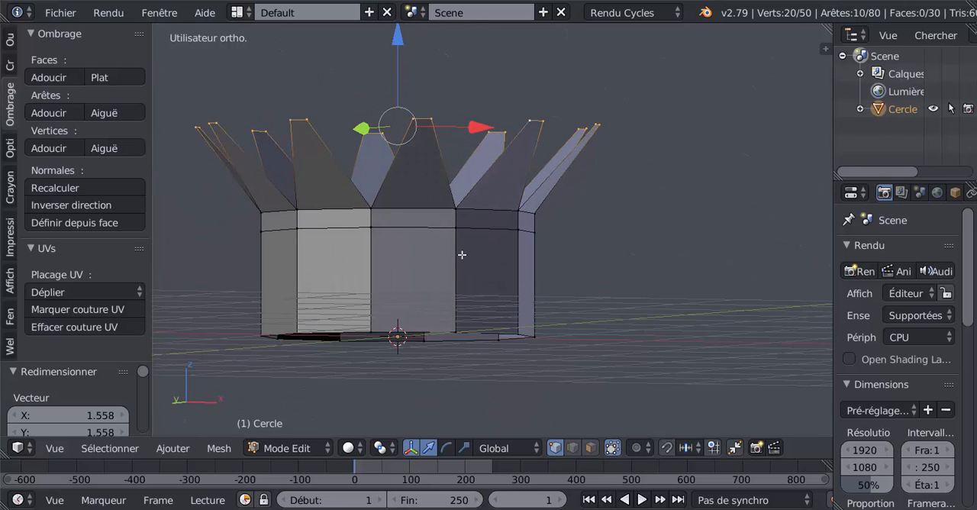
shift+middle_drag(518, 273, 580, 307)
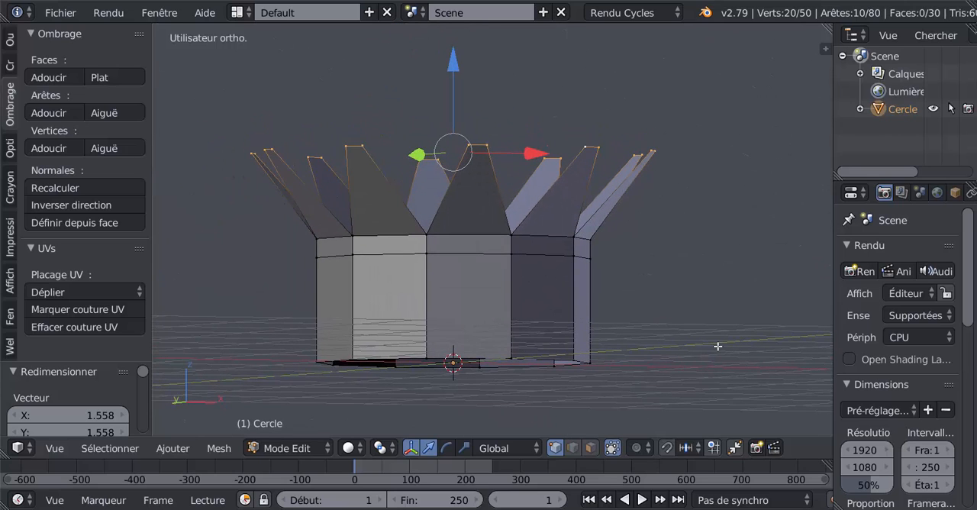
- From the front view, select the whole mesh and bisect it with a horizontal line across the middle of the leaves
key(KP_7)
key(KP_1)
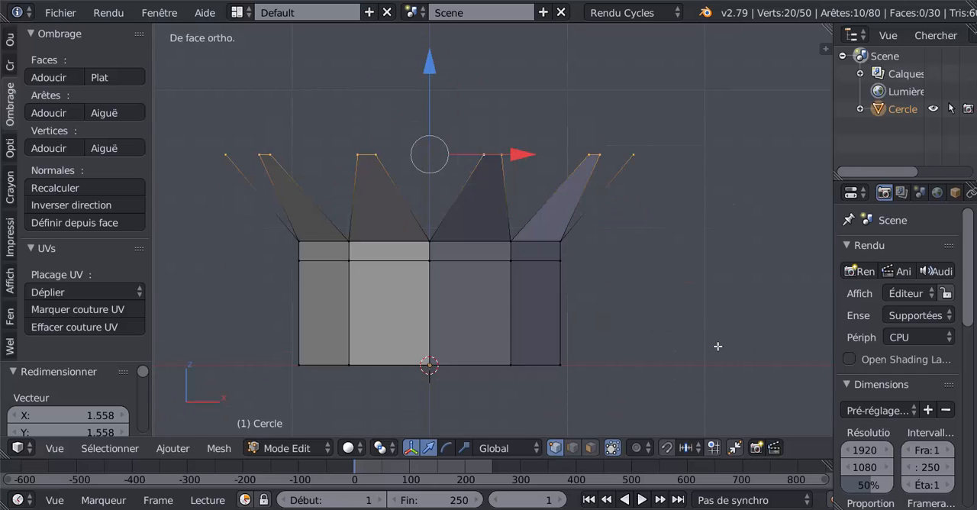
key(a)
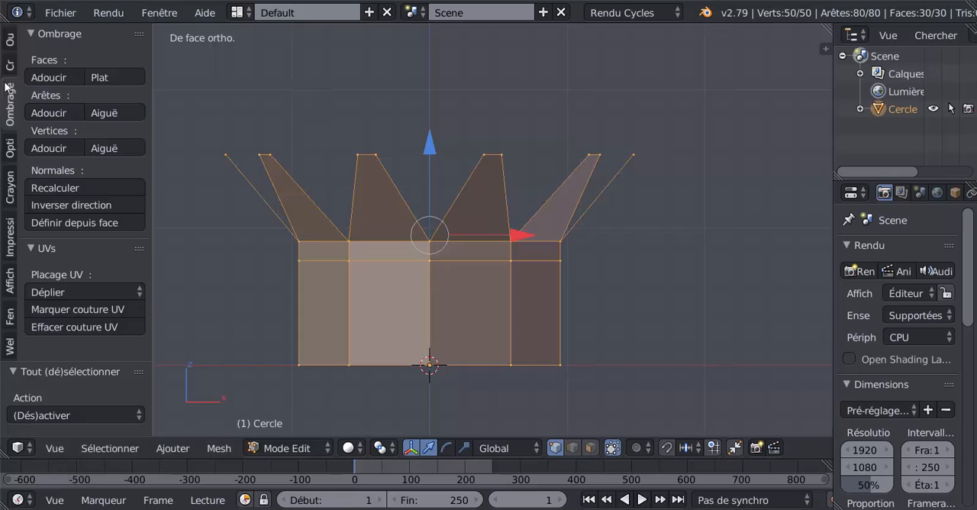
click(10, 40)
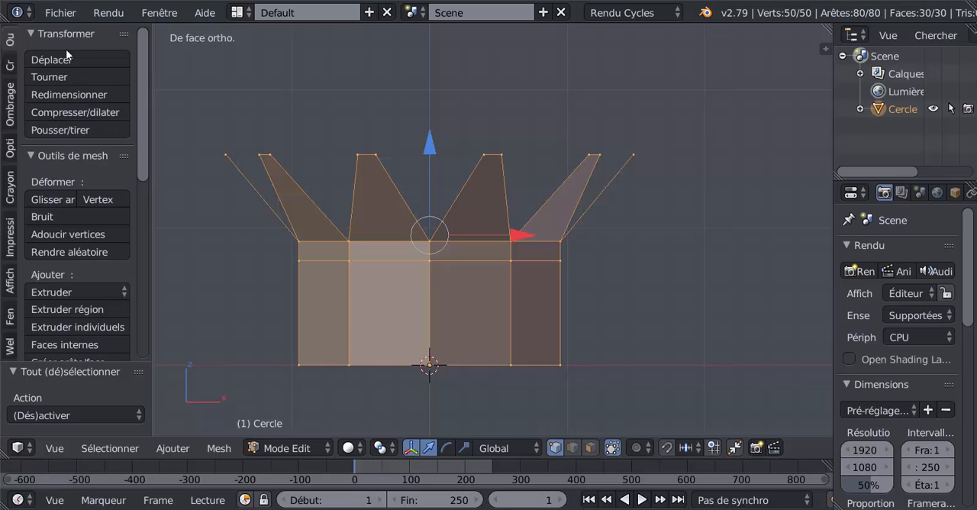
scroll(137, 153, down, 6)
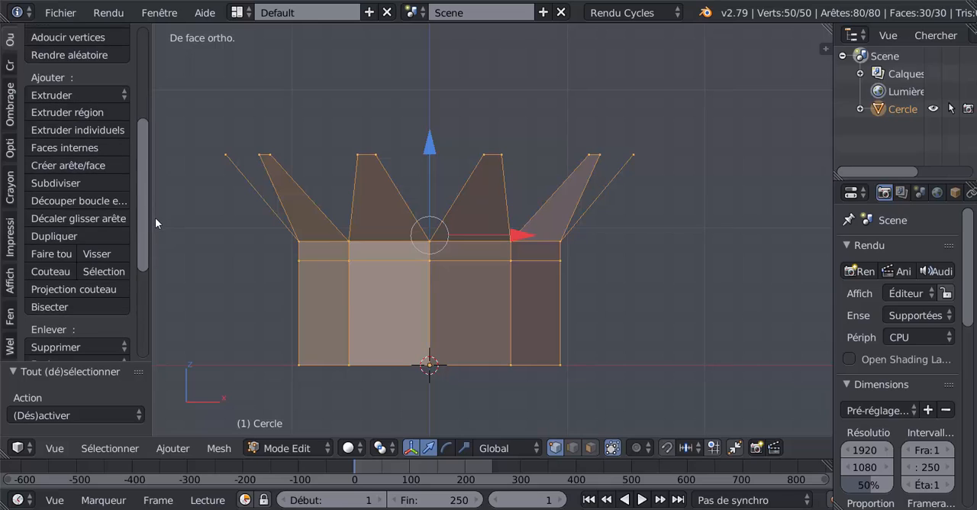
drag(155, 218, 153, 231)
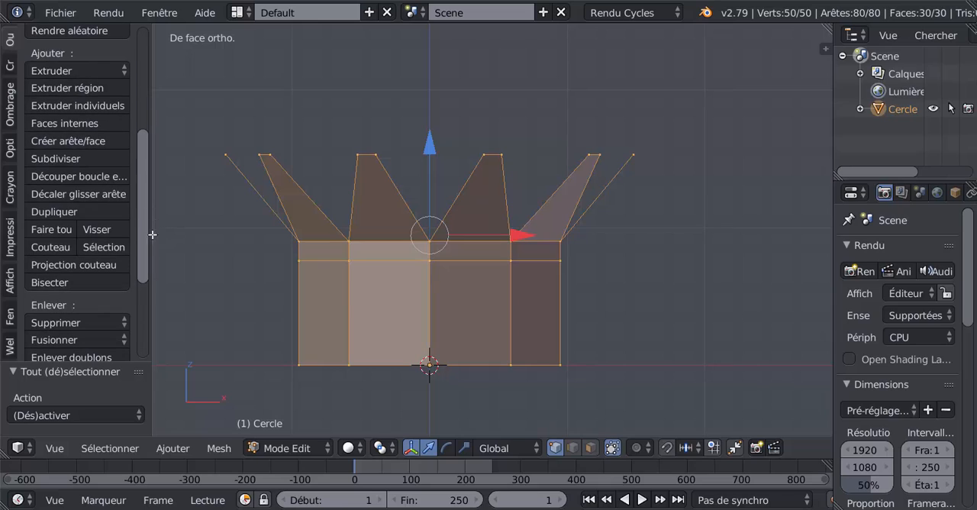
click(57, 282)
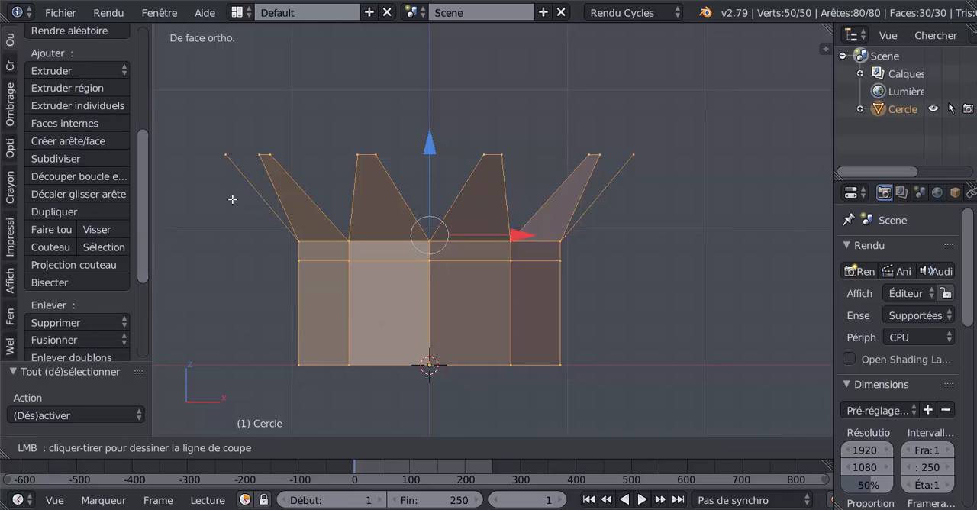
drag(230, 199, 666, 199)
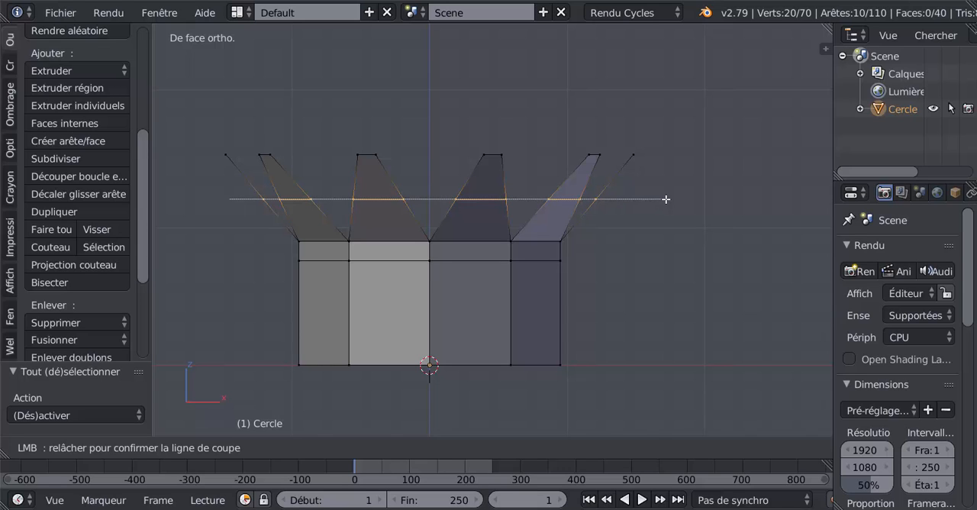
drag(666, 199, 665, 199)
- Circle-select all the leaf-tip vertices in wireframe display and, back in solid display, lower them along Z so the leaves curl downward
middle_drag(635, 228, 637, 242)
middle_drag(553, 206, 522, 234)
key(KP_1)
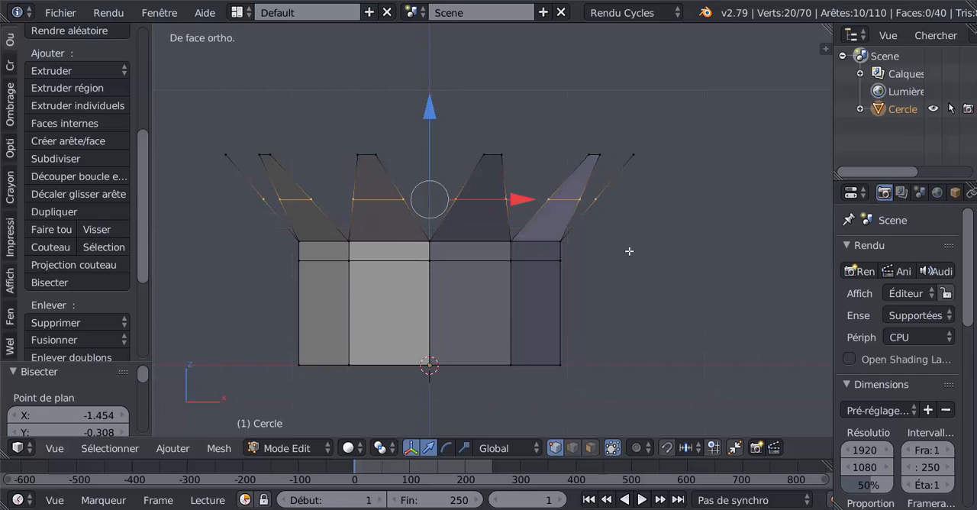
key(z)
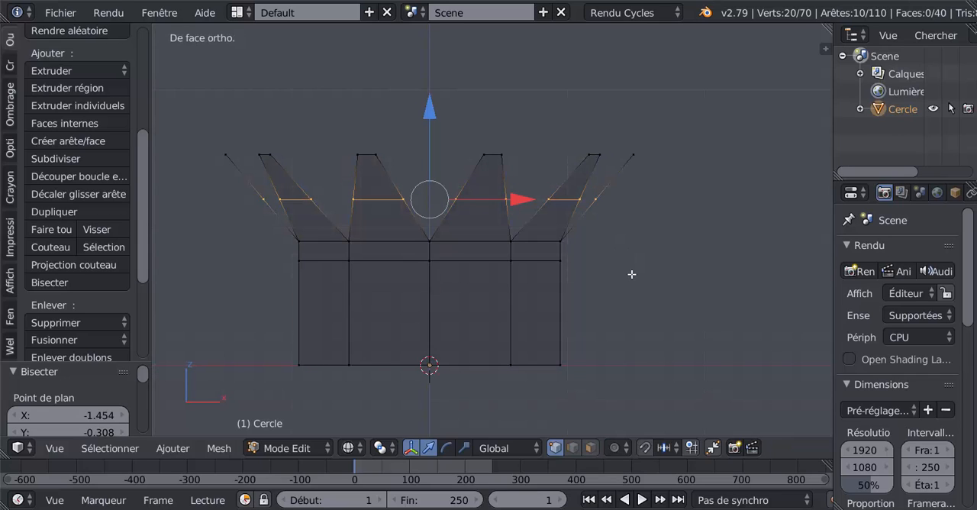
key(a)
key(c)
drag(181, 98, 648, 138)
key(Escape)
middle_drag(647, 138, 642, 193)
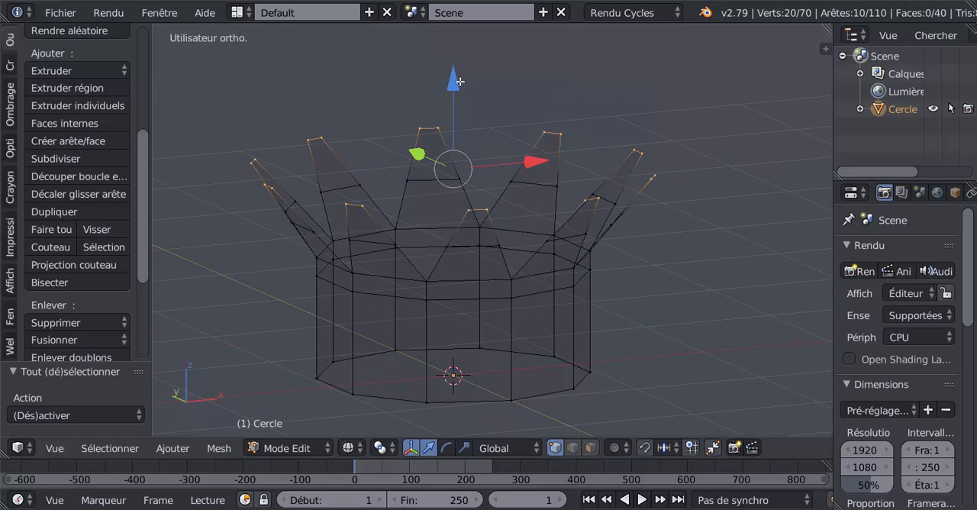
key(z)
drag(461, 85, 462, 144)
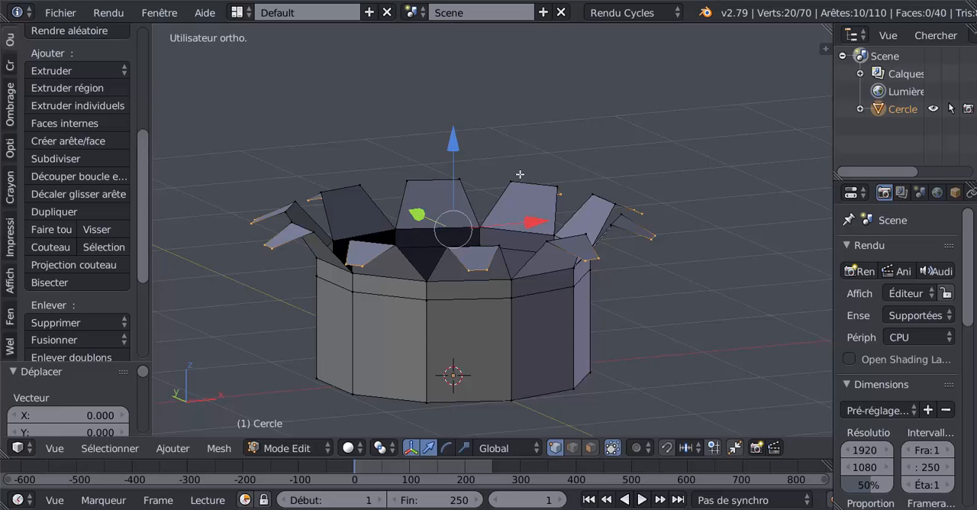
middle_drag(519, 174, 526, 172)
- Widen the properties editor and add a Subdivision Surface modifier to the capital
drag(967, 296, 964, 222)
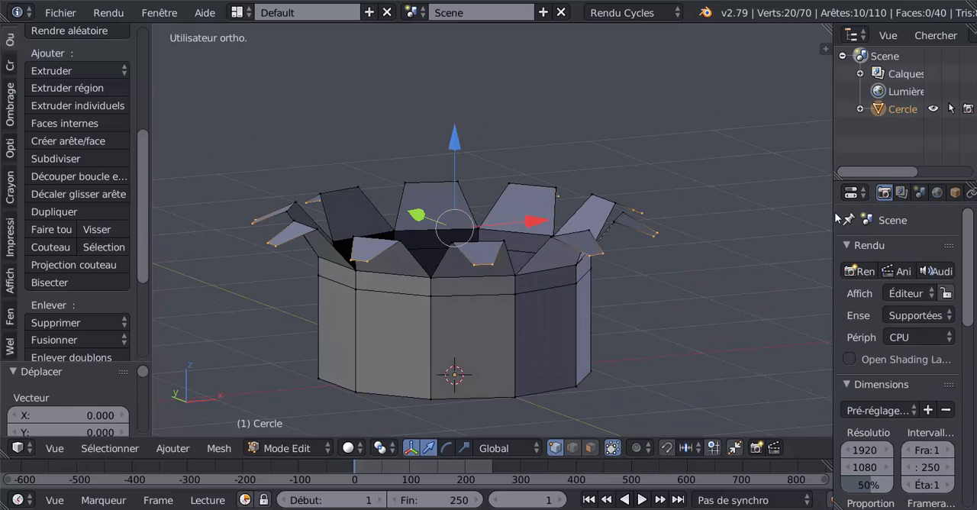
click(826, 216)
drag(830, 218, 690, 220)
click(846, 193)
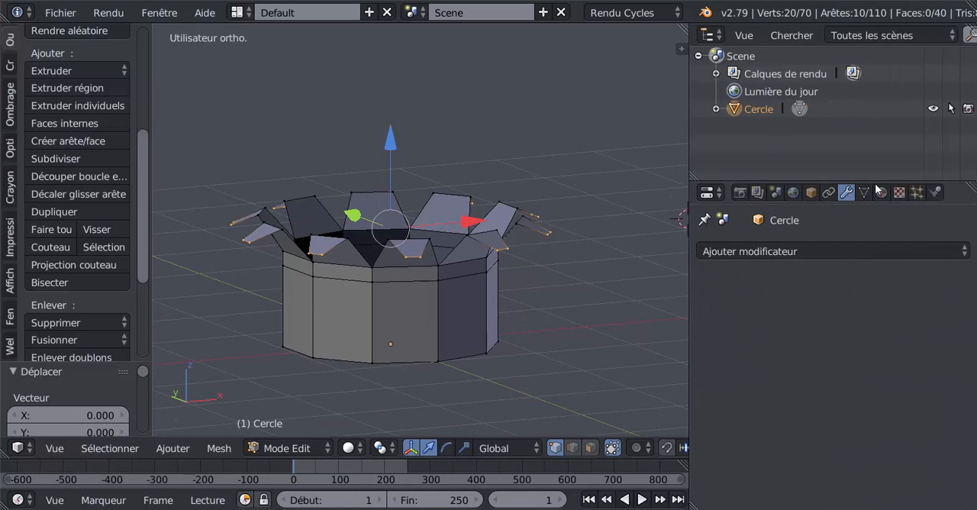
click(854, 251)
click(837, 251)
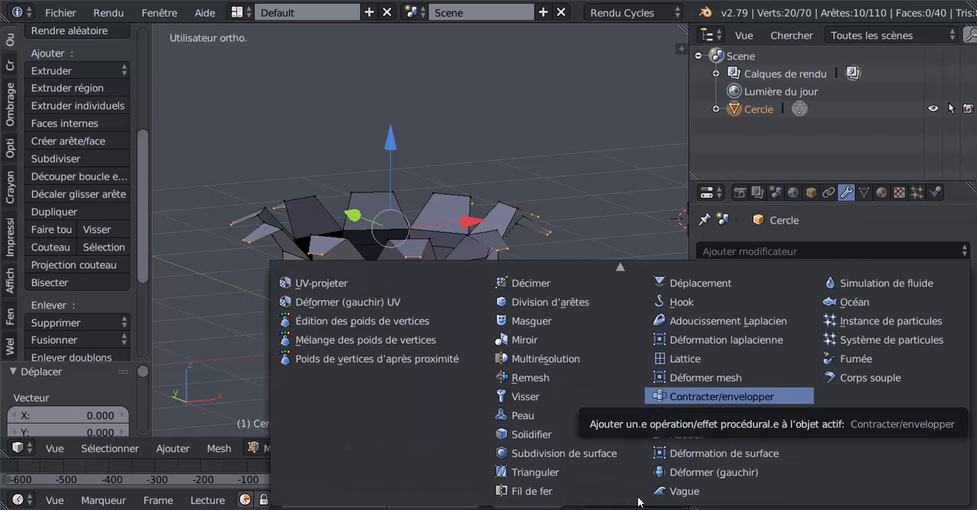
click(580, 455)
- Switch to object mode and set the Subdivision Surface modifier's view subdivisions to 2
key(Tab)
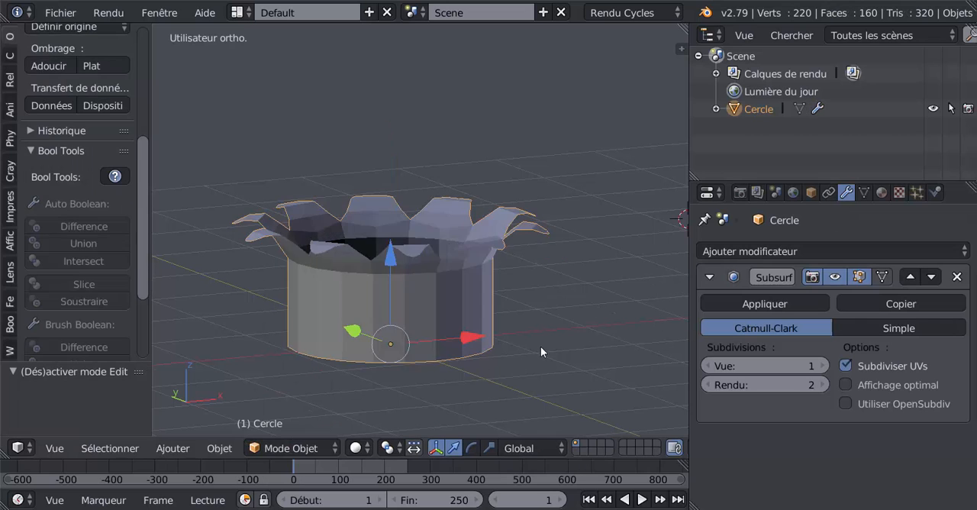
mouse_move(540, 347)
middle_down()
mouse_move(587, 281)
mouse_move(544, 325)
mouse_move(546, 360)
middle_up()
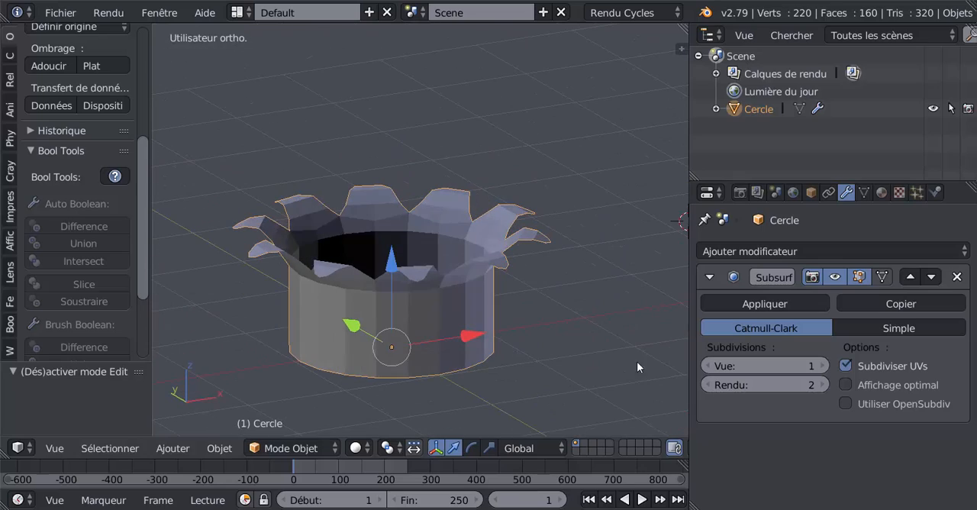
click(823, 366)
middle_drag(637, 355, 466, 268)
- In front wireframe edit mode, add the leaf-bend vertices to the selected tips and raise them along Z to lengthen the leaves
key(Tab)
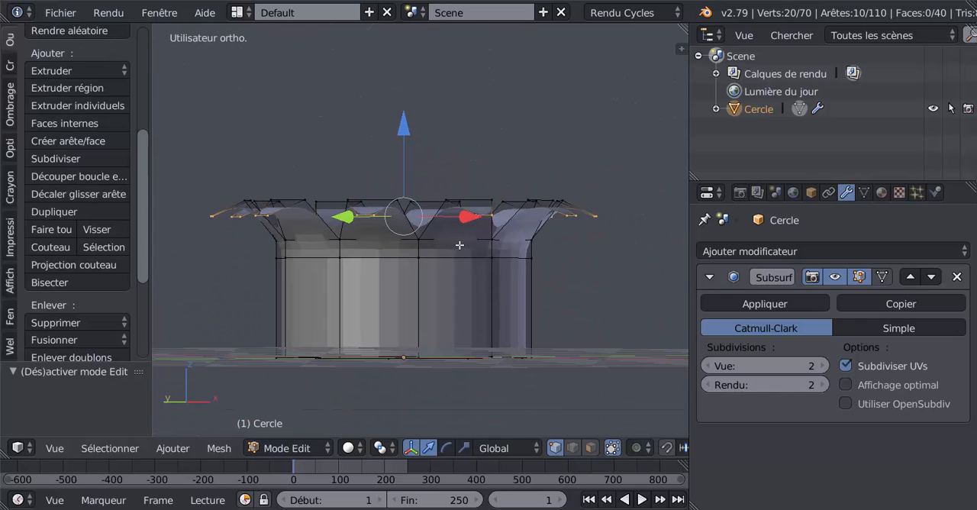
middle_drag(464, 236, 556, 336)
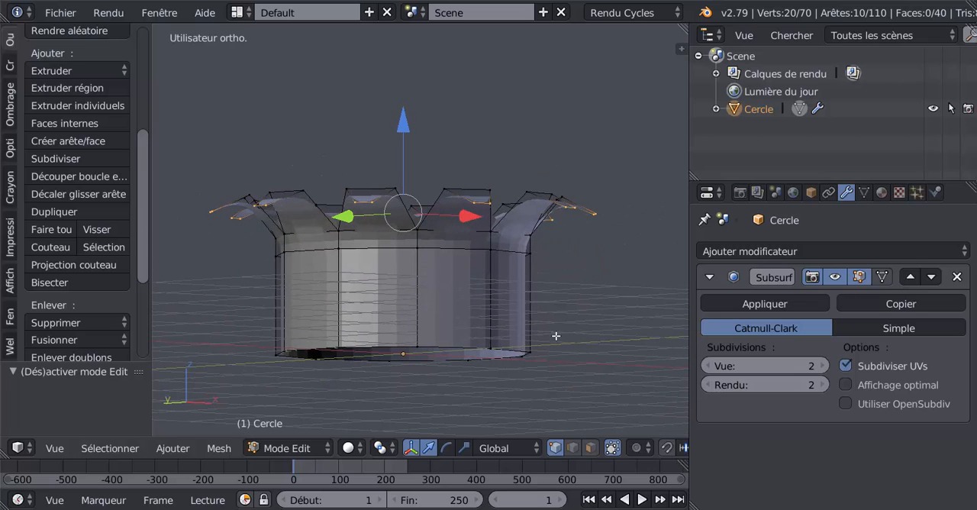
key(KP_1)
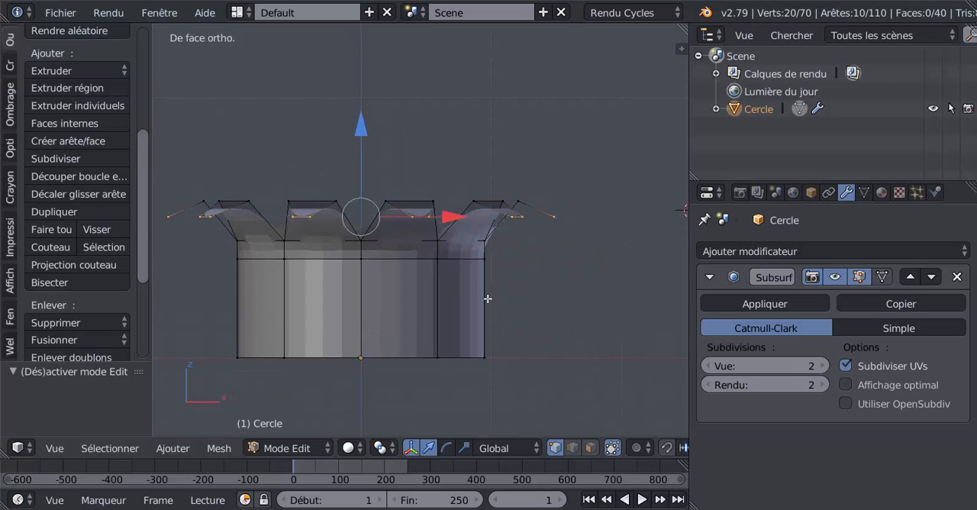
shift+middle_drag(487, 298, 556, 297)
key(z)
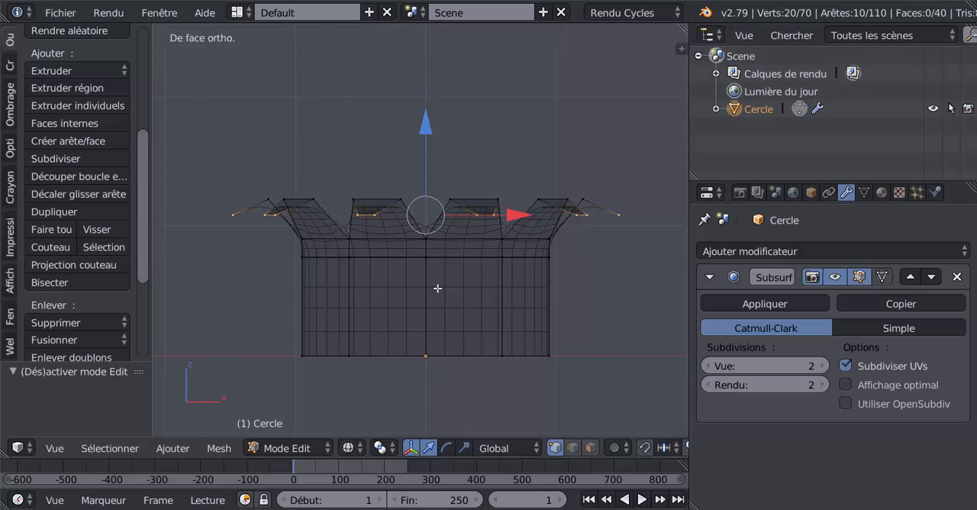
key(c)
drag(251, 175, 603, 176)
right_click(603, 176)
drag(428, 108, 423, 57)
key(Tab)
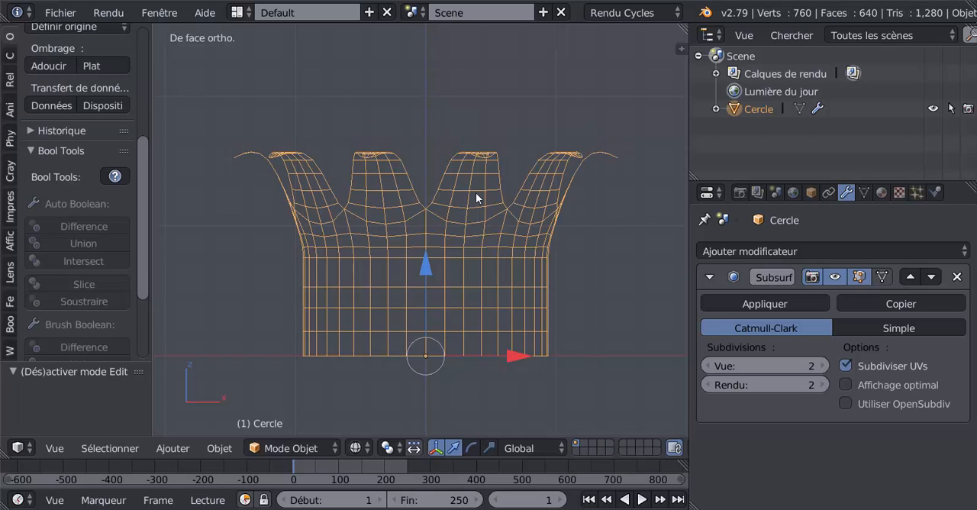
- Circle-select only the tall lower band of the cylinder and scale it along Z to about 0.513
key(Tab)
scroll(462, 257, down, 1)
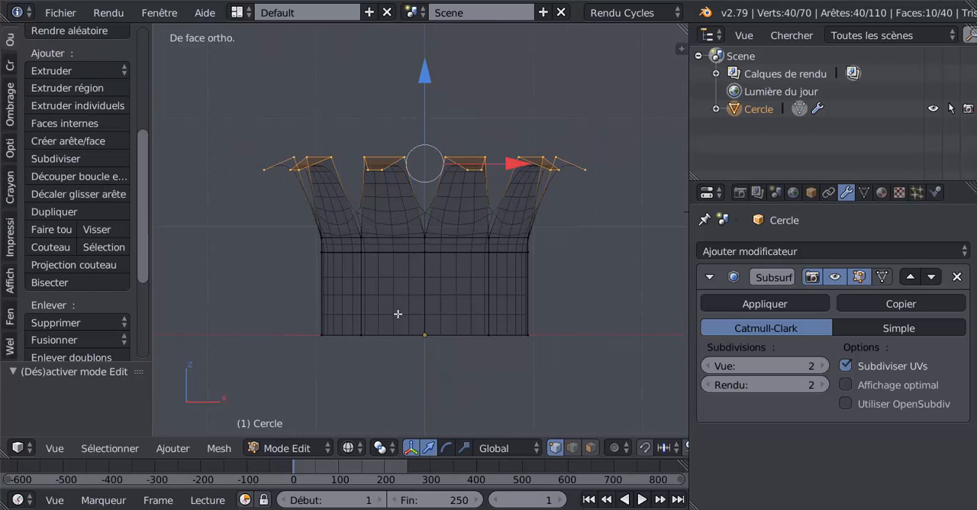
key(c)
right_click(362, 305)
key(a)
key(c)
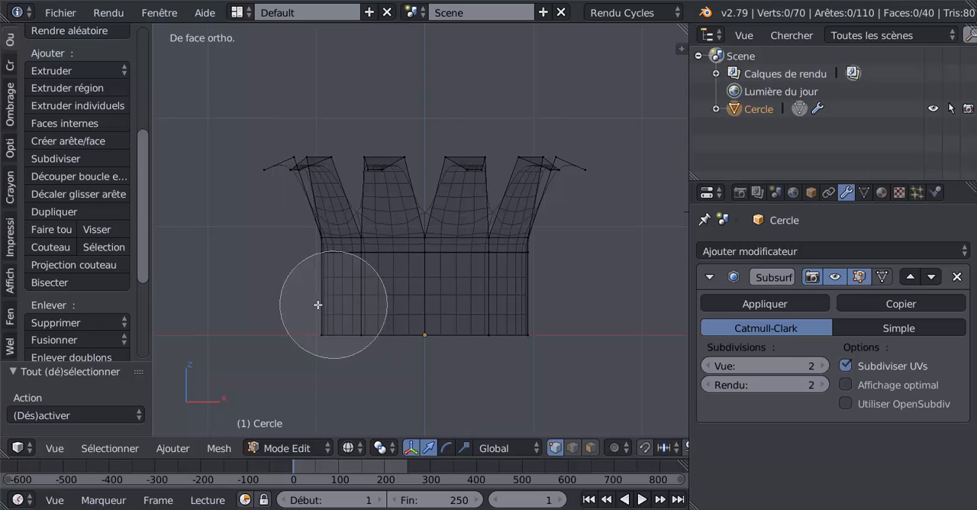
mouse_move(321, 292)
mouse_down()
mouse_move(457, 322)
mouse_move(547, 301)
mouse_up()
right_click(409, 371)
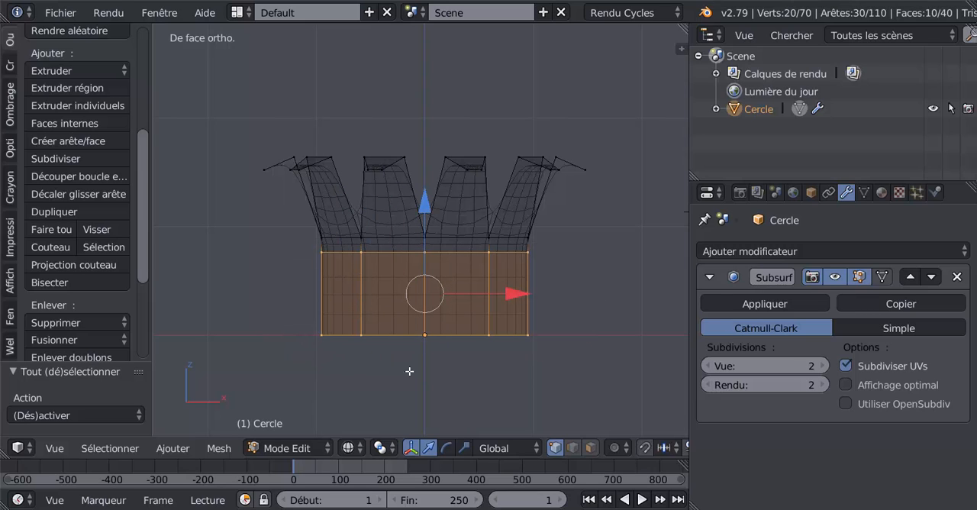
key(ctrl+alt+s)
drag(425, 203, 424, 250)
click(429, 450)
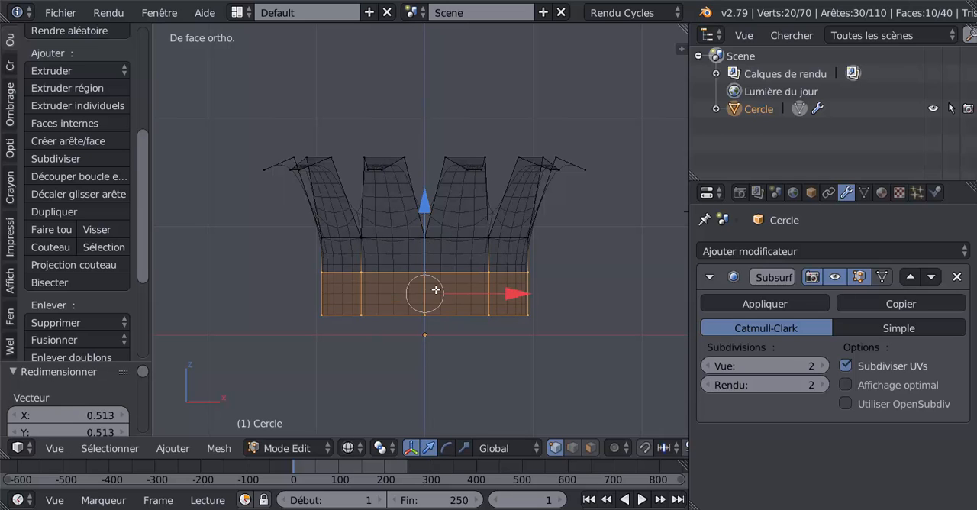
- Raise the shortened band close beneath the leaf ring and return to object mode with solid display
drag(422, 216, 426, 191)
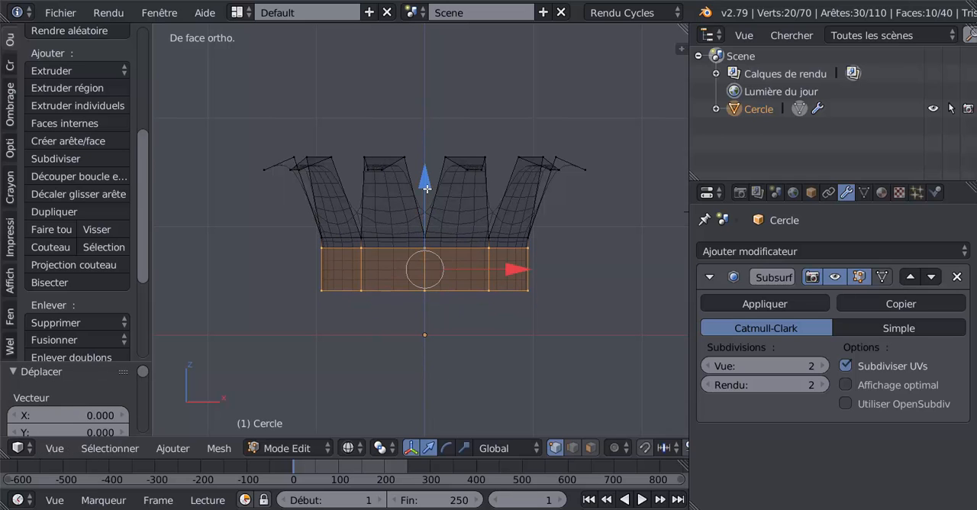
key(Tab)
key(z)
mouse_move(441, 229)
middle_down()
mouse_move(457, 265)
mouse_move(507, 264)
mouse_move(466, 226)
mouse_move(467, 244)
mouse_move(284, 245)
middle_up()
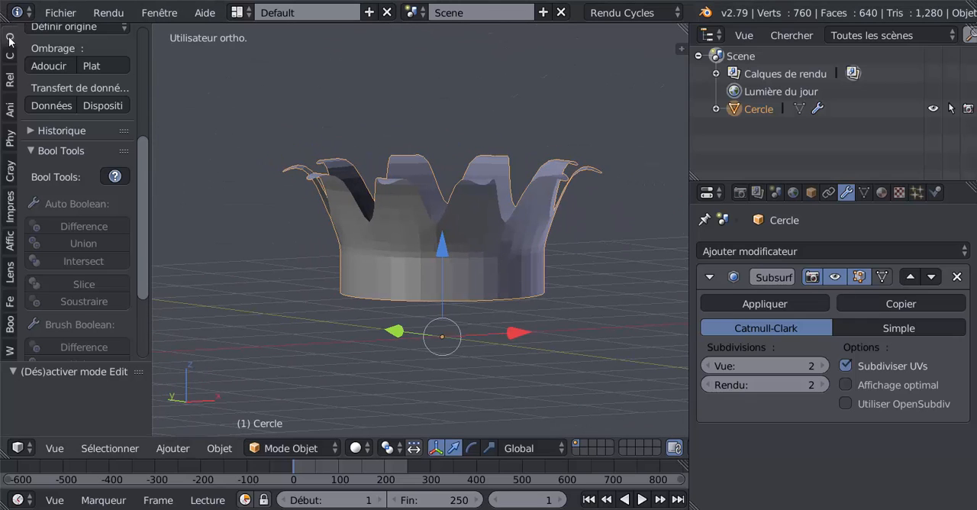
- Apply smooth shading to the capital and view it from several sides
scroll(117, 117, up, 5)
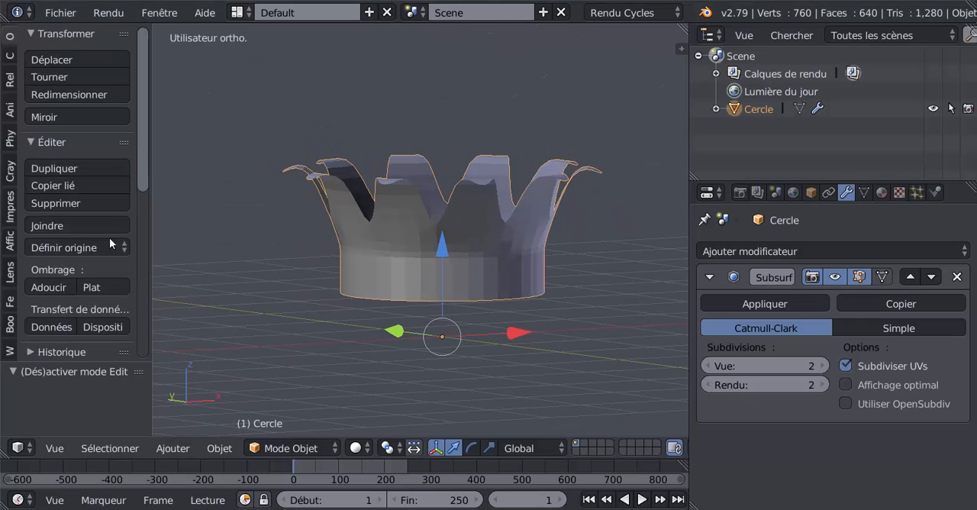
click(51, 287)
mouse_move(307, 315)
middle_down()
mouse_move(306, 198)
mouse_move(333, 302)
mouse_move(403, 343)
mouse_move(496, 342)
mouse_move(534, 328)
middle_up()
scroll(534, 328, up, 2)
middle_drag(481, 303, 607, 282)
- Widen the 3D viewport slightly and inspect the capital in edit mode and in object mode
key(Tab)
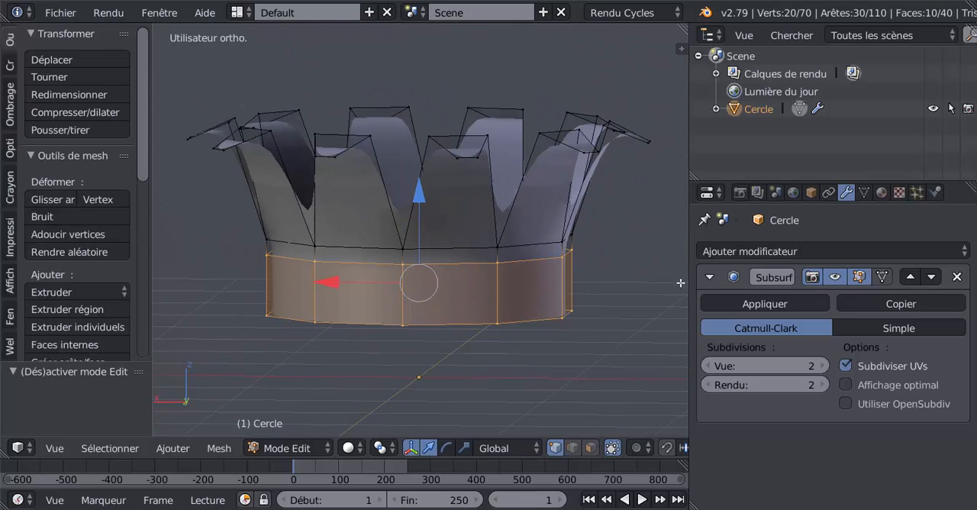
drag(689, 284, 707, 286)
middle_drag(604, 284, 623, 289)
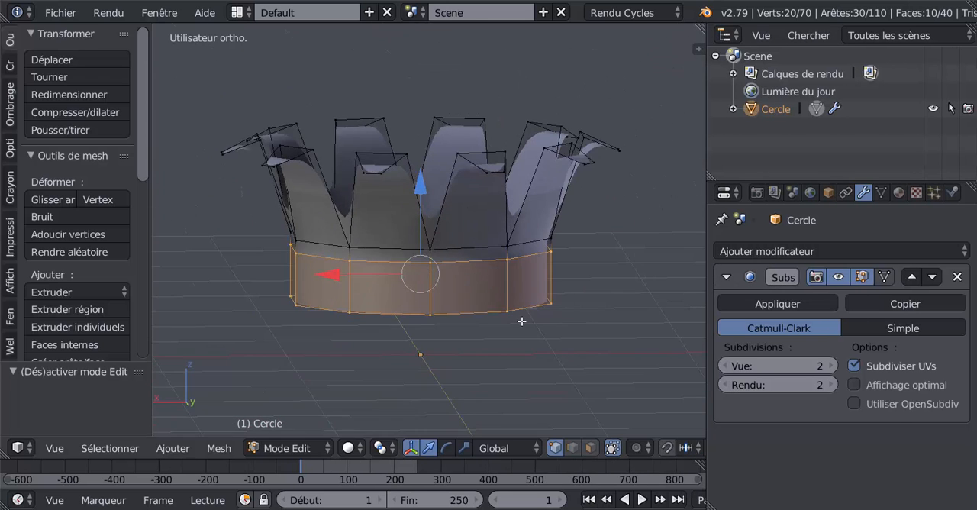
middle_drag(519, 320, 464, 310)
key(Tab)
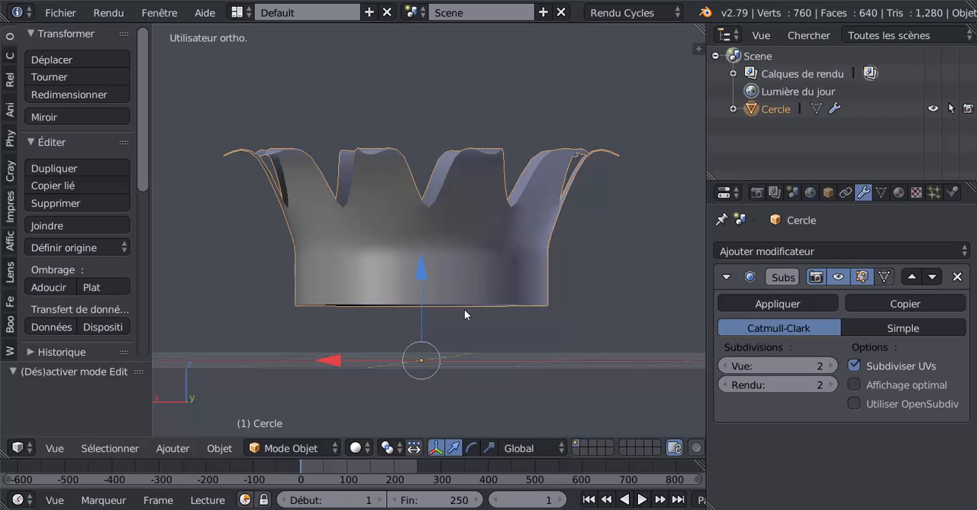
- In edit mode, select the entire capital mesh in face selection mode and apply Solidify to its faces
key(Tab)
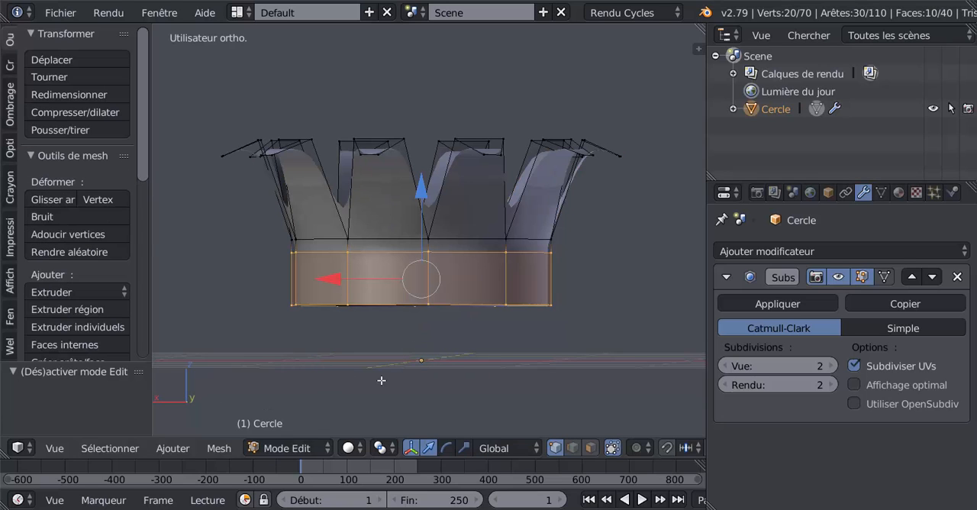
key(a)
key(a)
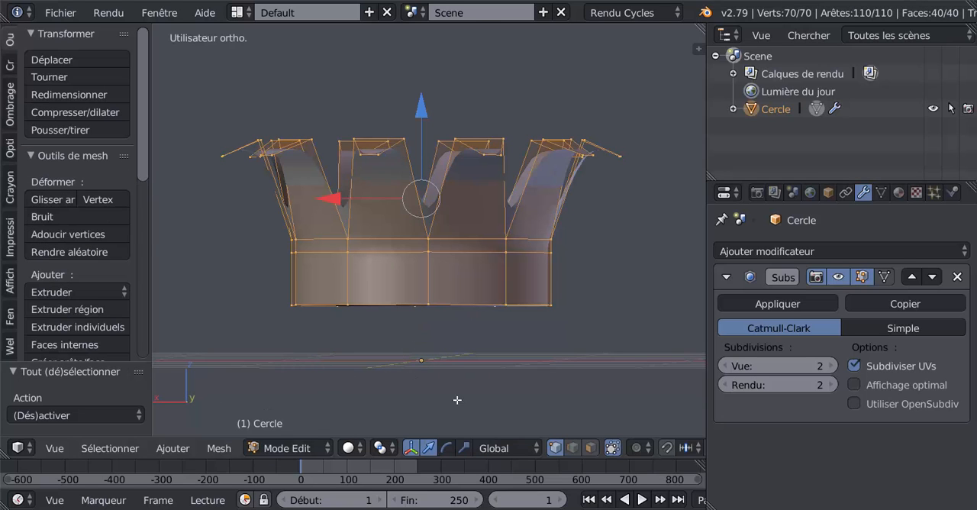
click(593, 448)
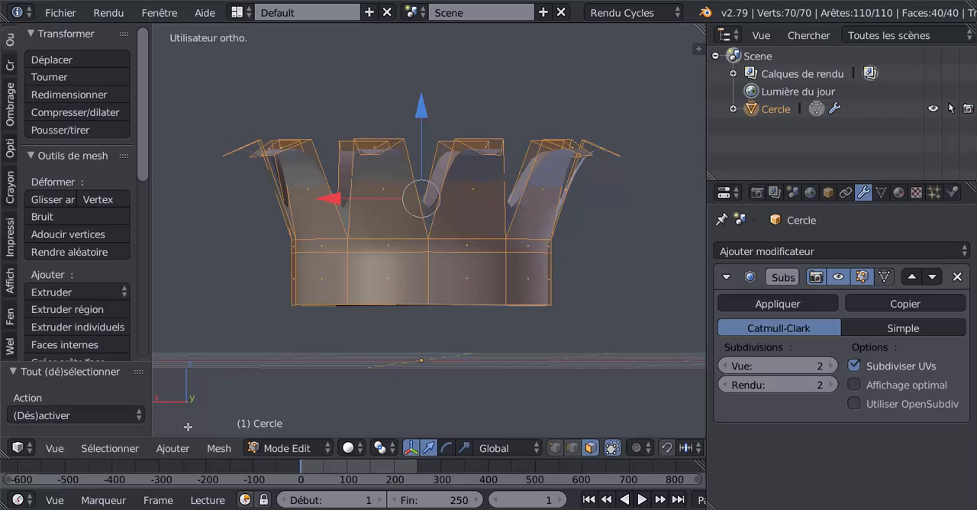
click(217, 448)
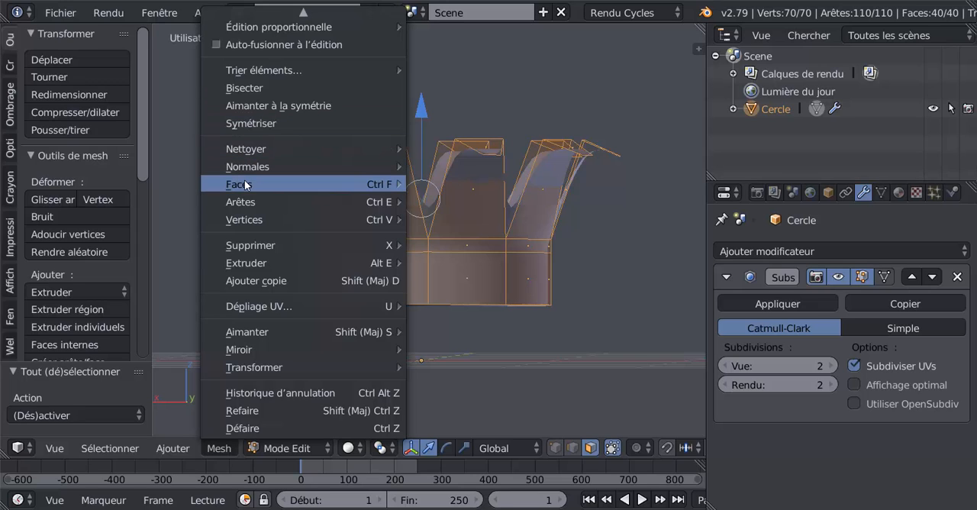
mouse_move(245, 186)
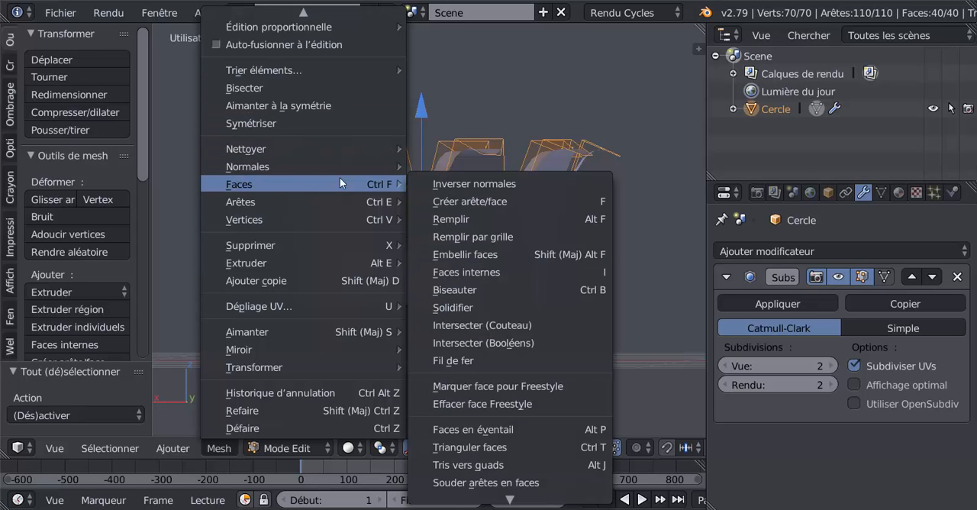
click(456, 307)
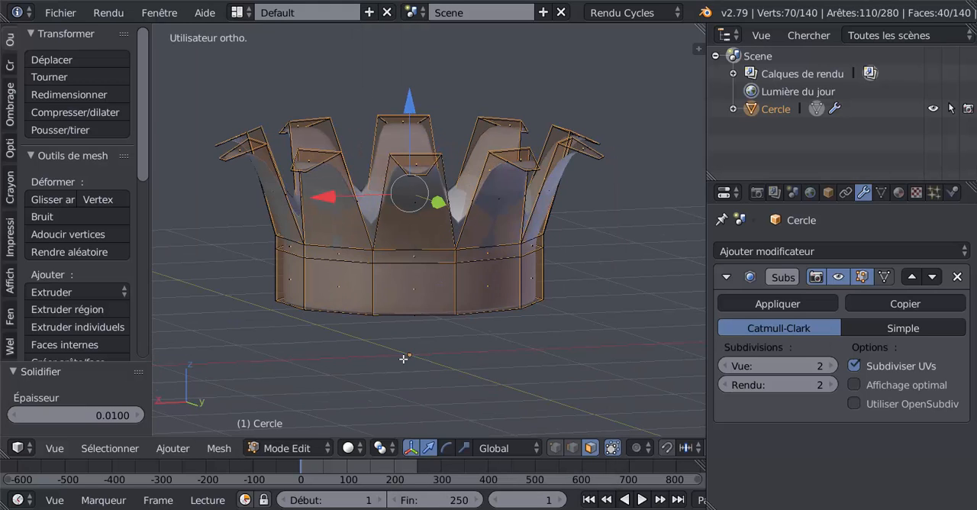
- Set the Solidify thickness of the capital to 0.0300
scroll(404, 359, up, 4)
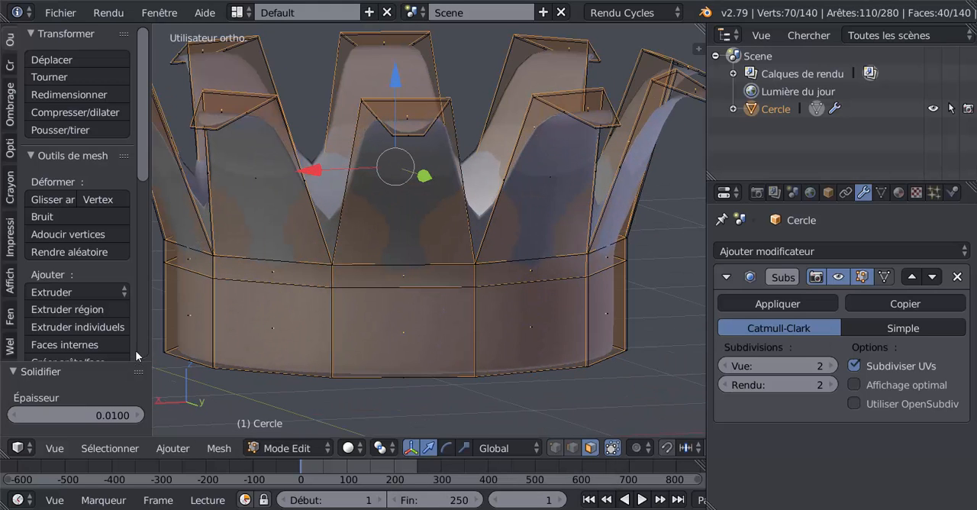
click(139, 415)
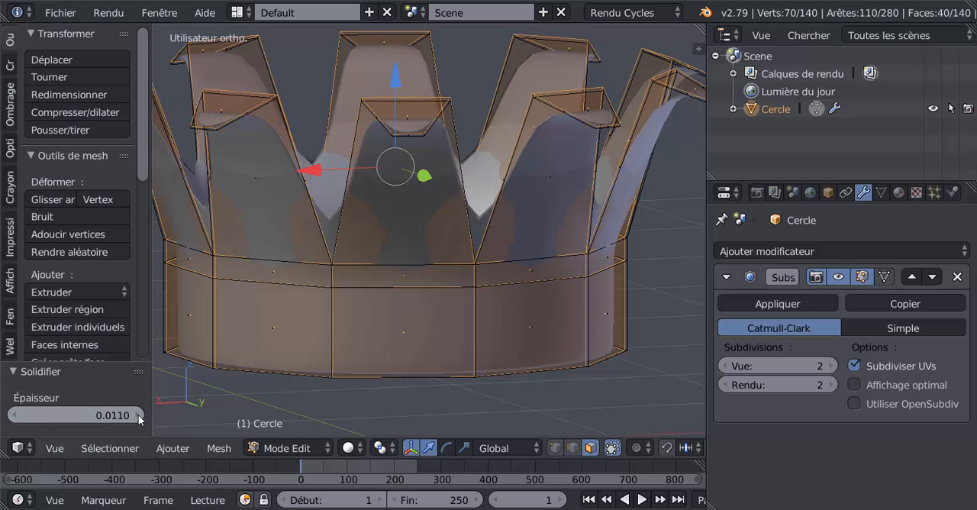
click(139, 416)
click(139, 416)
click(139, 416)
click(139, 416)
click(139, 416)
click(139, 416)
click(139, 416)
click(139, 416)
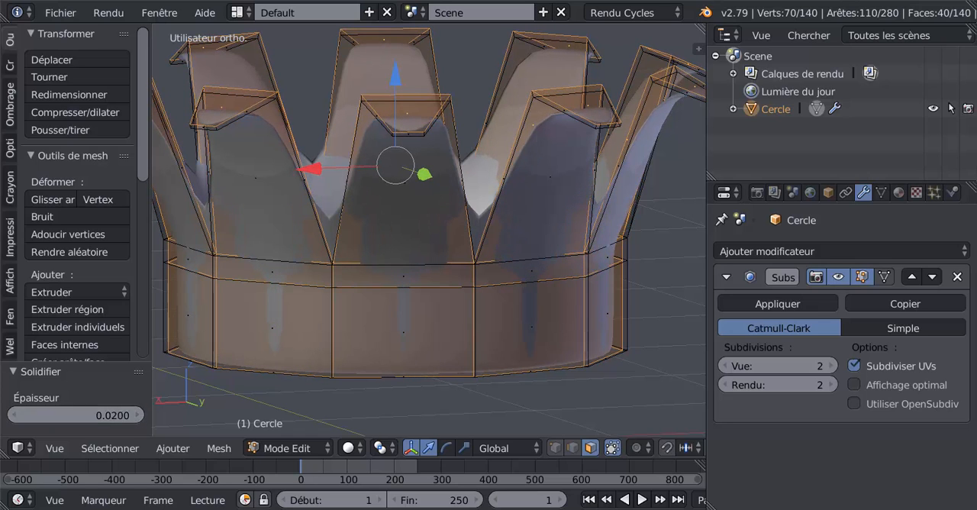
click(139, 415)
click(139, 415)
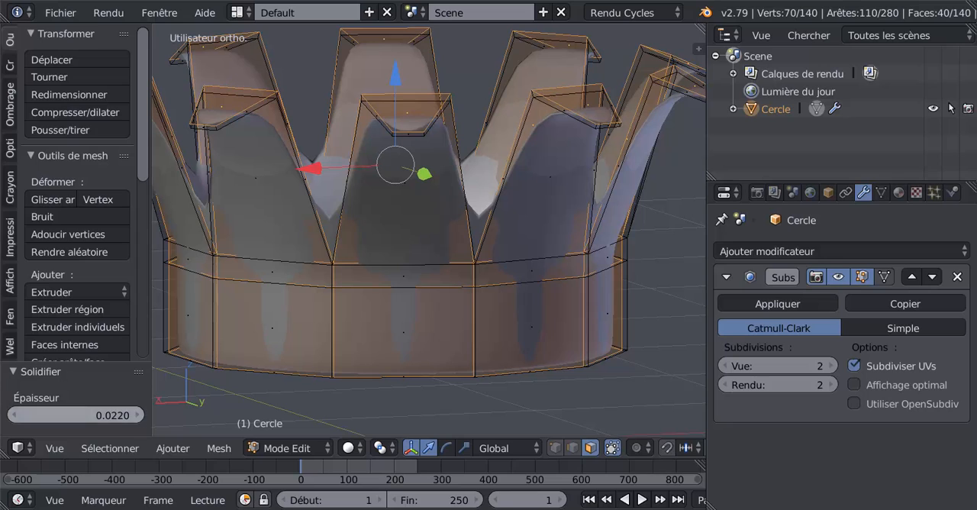
click(139, 415)
click(139, 416)
click(139, 415)
click(139, 415)
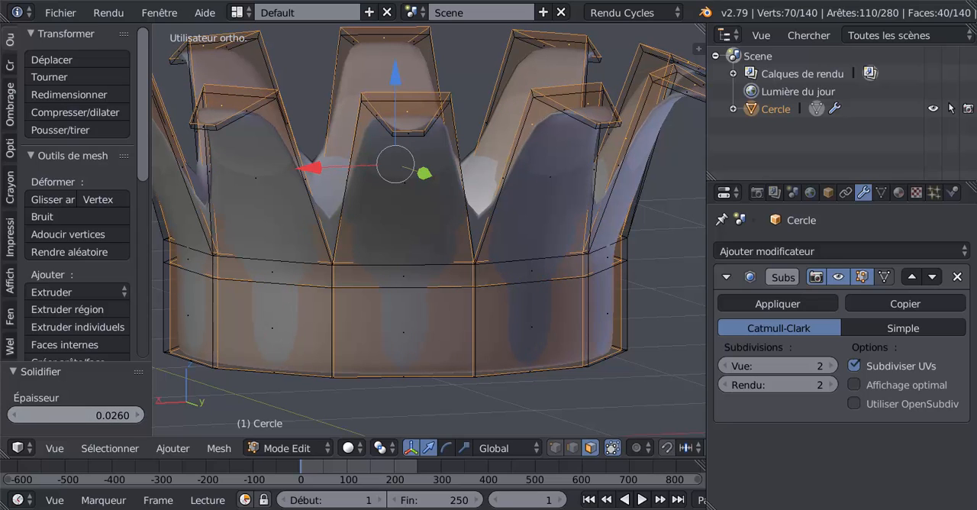
click(139, 415)
click(139, 415)
click(139, 415)
click(139, 415)
click(139, 416)
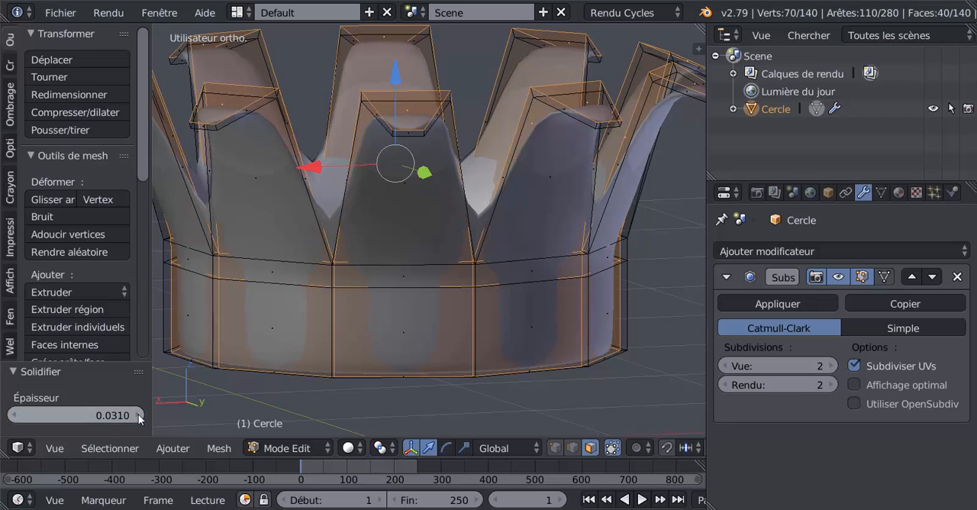
click(139, 415)
click(139, 415)
click(139, 416)
click(14, 415)
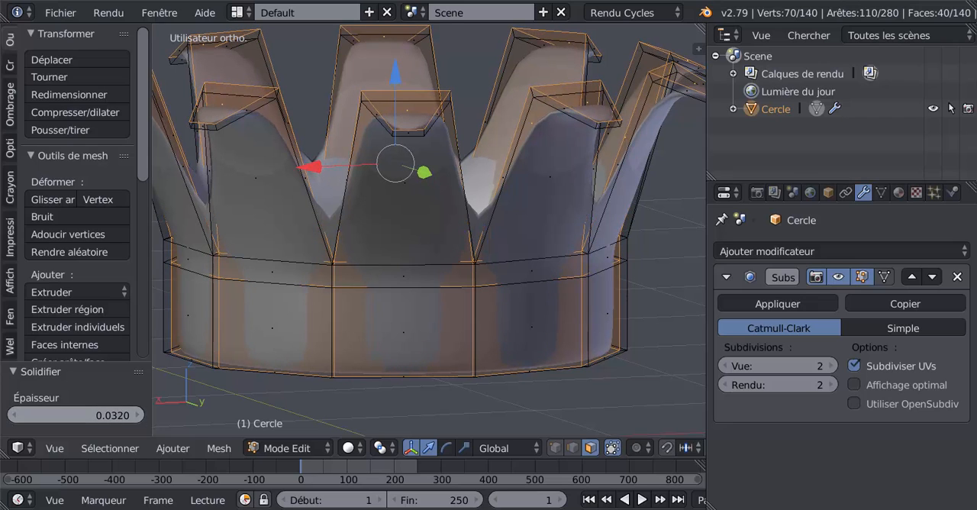
click(14, 415)
click(14, 415)
click(13, 416)
- Examine the thickened capital in object mode and come back to edit mode
scroll(364, 311, down, 4)
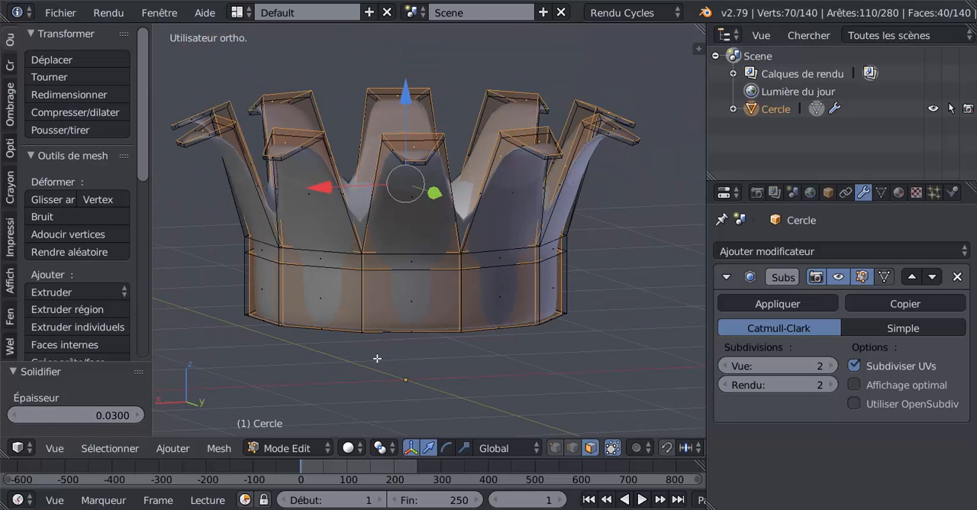
middle_drag(377, 358, 400, 274)
key(Tab)
scroll(350, 322, down, 2)
scroll(400, 274, up, 2)
key(Tab)
middle_drag(451, 256, 419, 246)
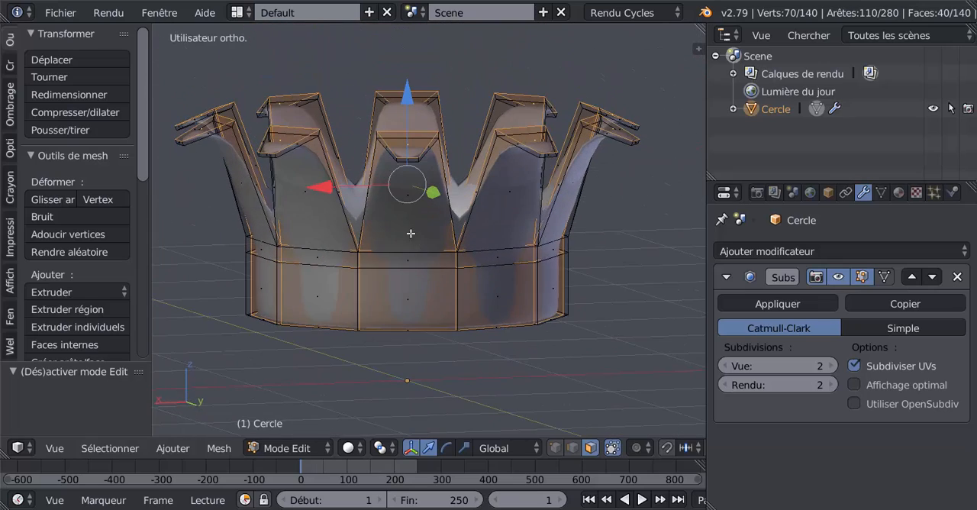
- Add a centred vertical loop cut through each of the ten leaves, working all the way around the capital
scroll(411, 232, up, 1)
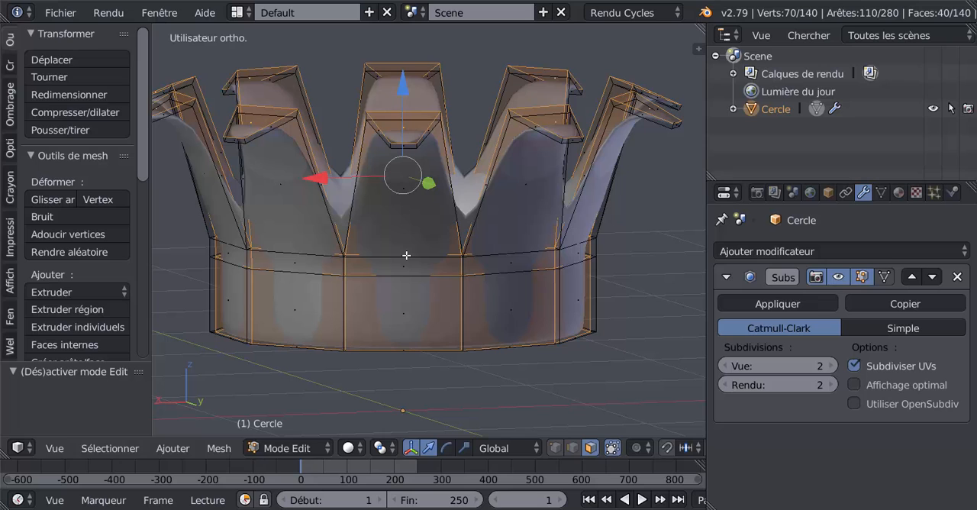
key(ctrl+r)
click(407, 255)
key(ctrl+r)
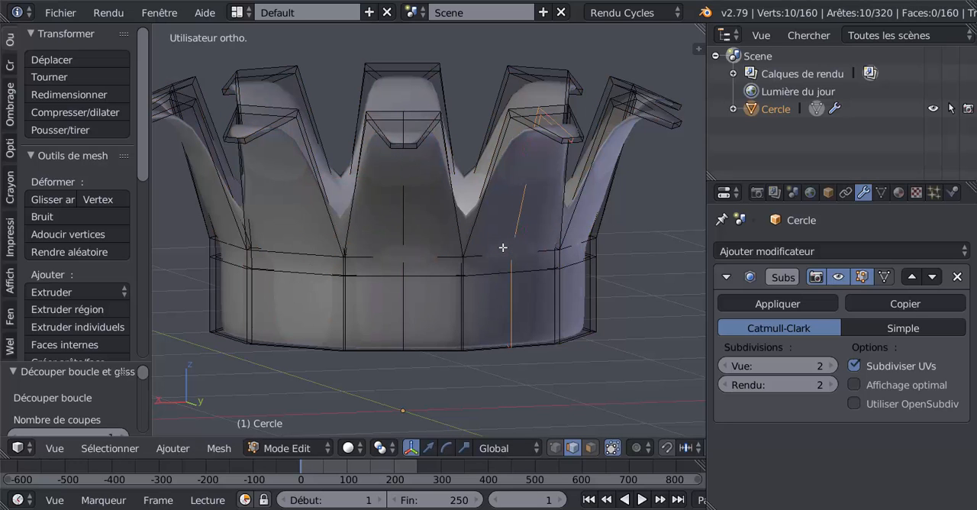
click(502, 247)
key(ctrl+r)
click(303, 258)
click(303, 258)
middle_drag(303, 258, 456, 244)
key(ctrl+r)
click(373, 252)
click(373, 252)
middle_drag(373, 252, 489, 238)
key(ctrl+r)
click(431, 226)
key(ctrl+r)
click(415, 224)
click(415, 223)
key(ctrl+r)
click(393, 241)
click(392, 241)
middle_drag(392, 241, 478, 246)
key(ctrl+r)
click(405, 234)
click(406, 234)
key(ctrl+r)
click(404, 248)
click(404, 246)
key(ctrl+r)
click(408, 246)
click(409, 246)
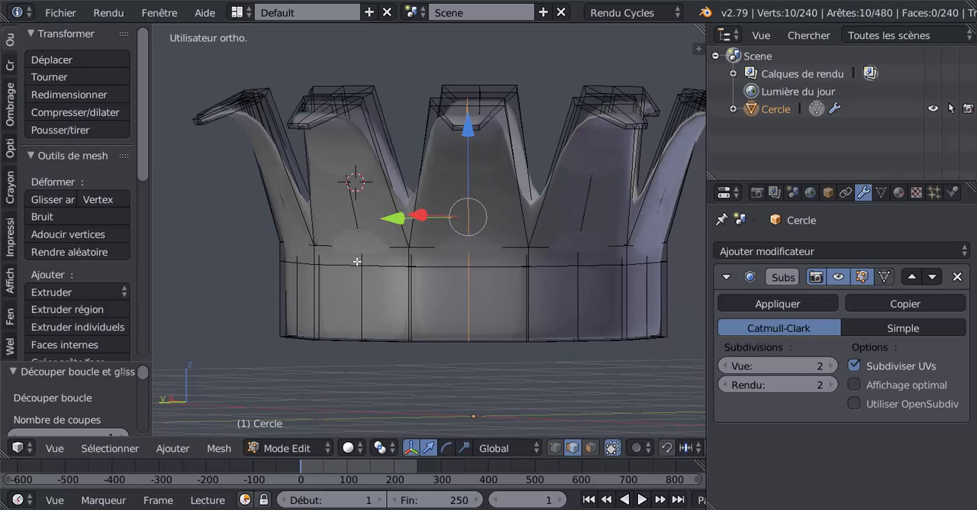
- Extend the edge loop selection to the vertical centre loops of all ten leaves around the capital
middle_drag(357, 261, 346, 256)
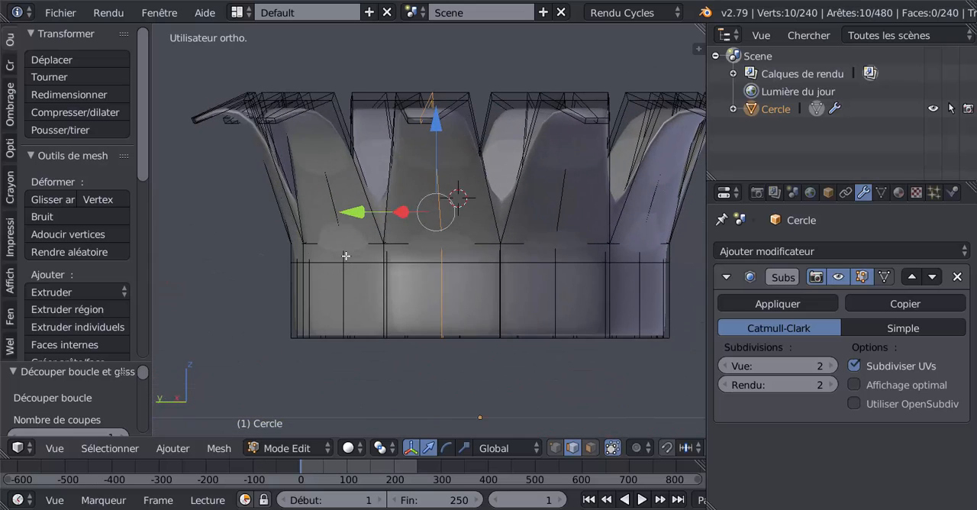
scroll(343, 278, down, 3)
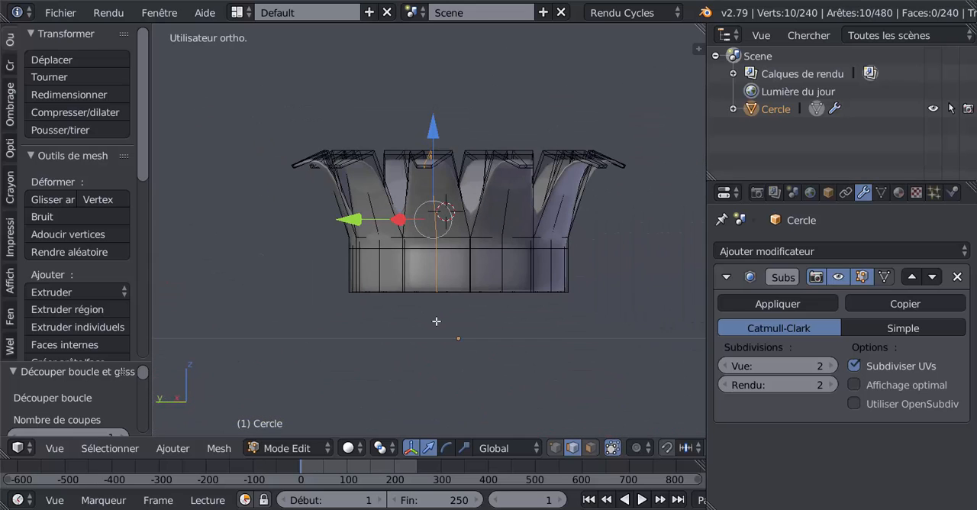
key(KP_1)
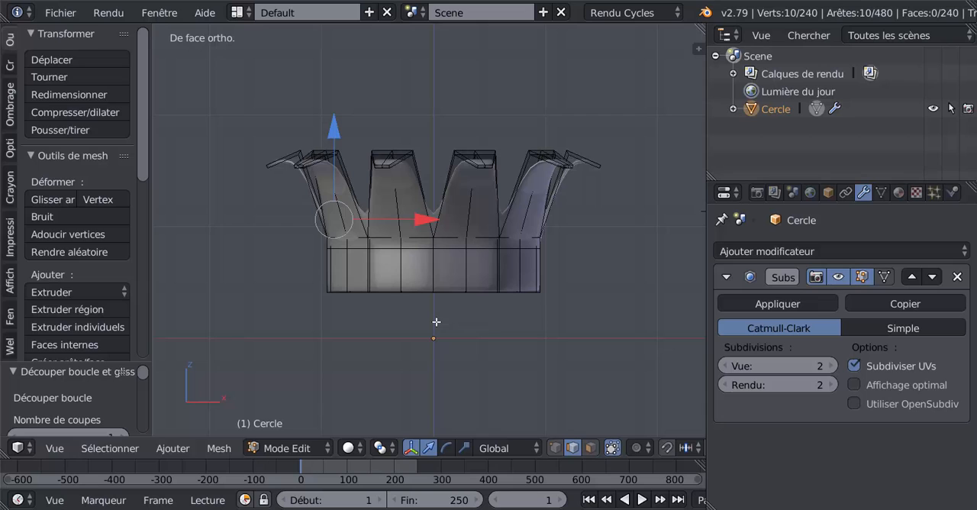
alt+shift+right_click(468, 219)
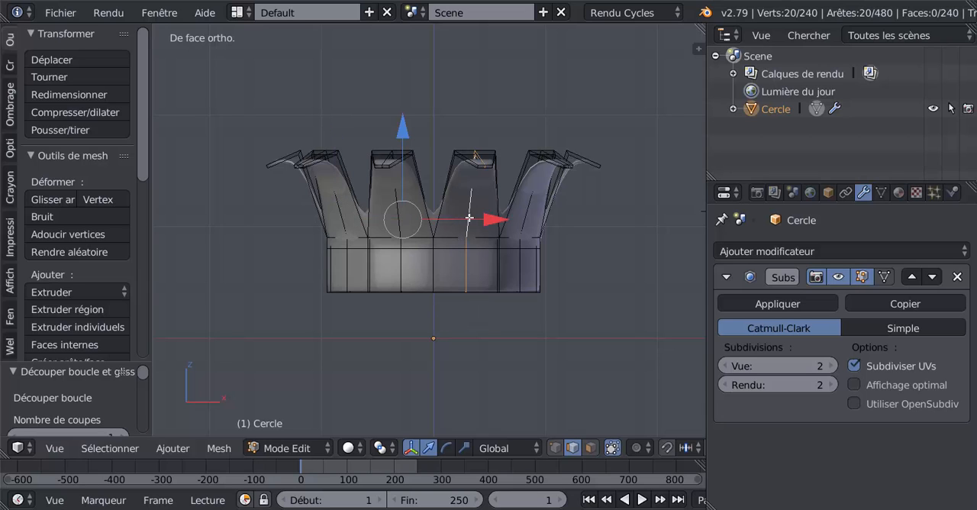
middle_drag(402, 218, 462, 254)
alt+shift+right_click(484, 249)
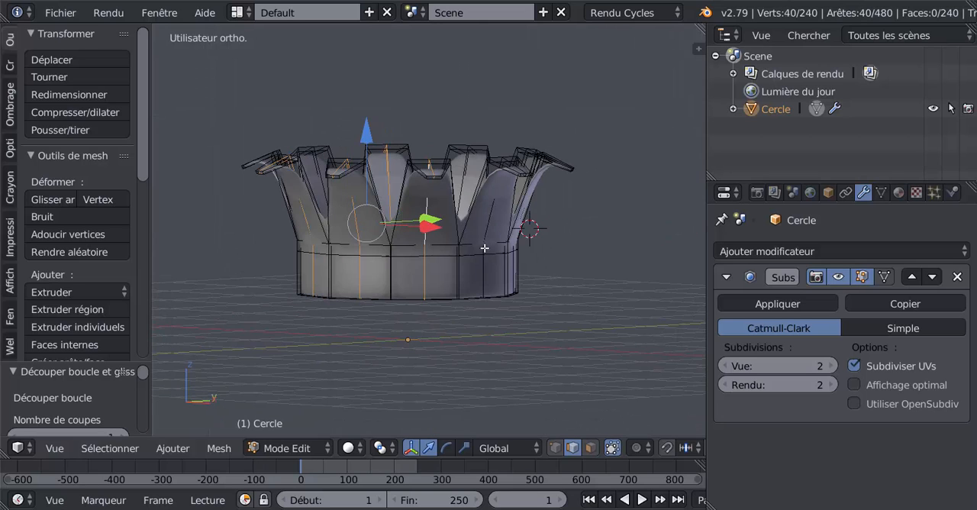
middle_drag(503, 385, 440, 223)
alt+shift+right_click(445, 225)
alt+shift+right_click(448, 223)
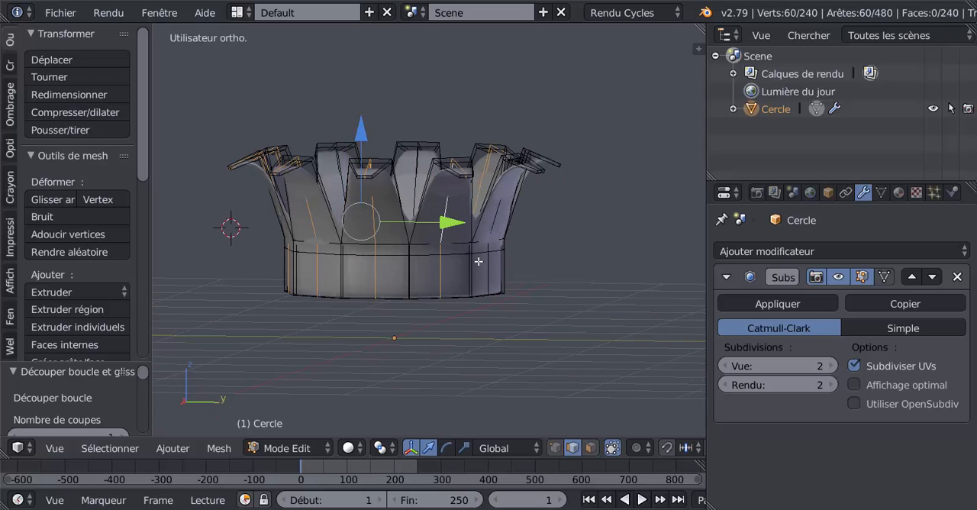
middle_drag(479, 261, 431, 220)
alt+shift+right_click(430, 219)
middle_drag(467, 271, 393, 236)
alt+shift+right_click(441, 214)
alt+shift+right_click(441, 216)
alt+shift+right_click(455, 218)
middle_drag(516, 209, 457, 261)
alt+shift+right_click(501, 205)
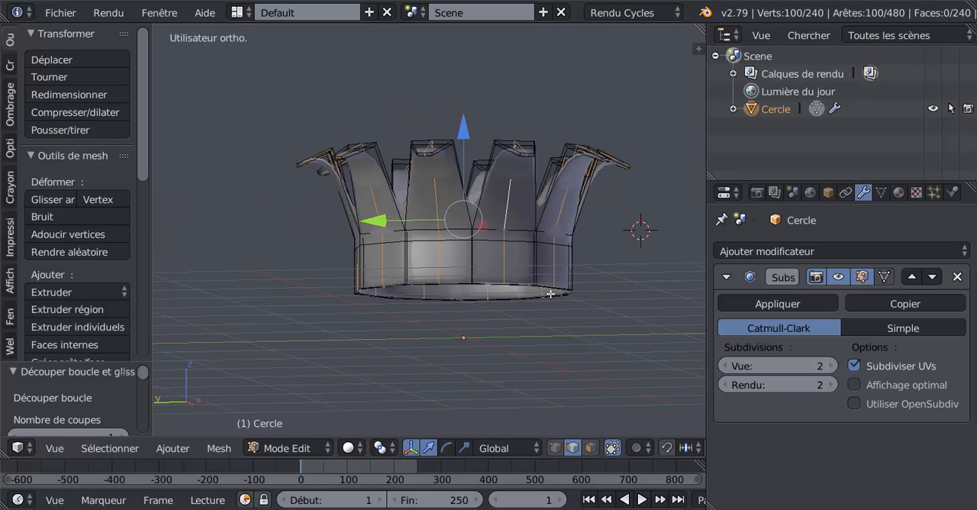
- In front wireframe view with vertex selection, box-deselect the centre-loop vertices of the lower band, keeping only those of the leaves
key(KP_1)
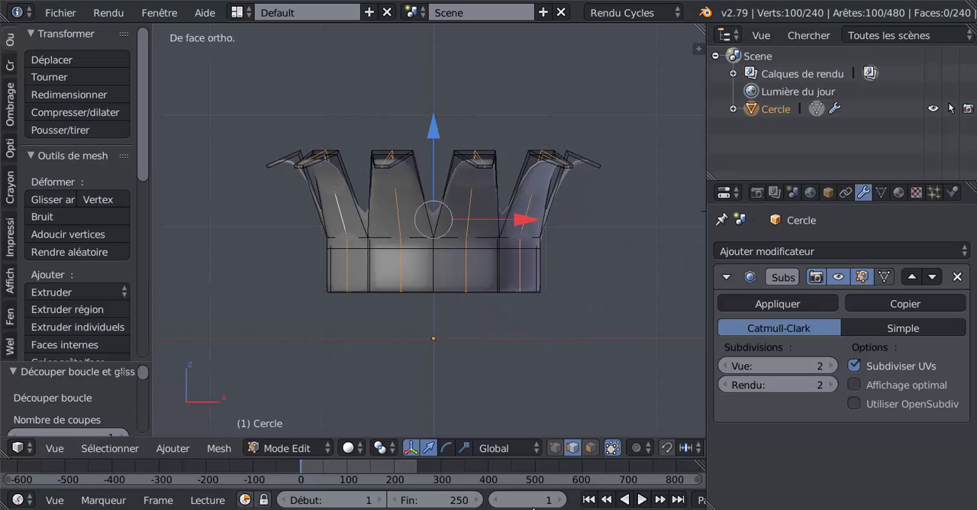
click(554, 447)
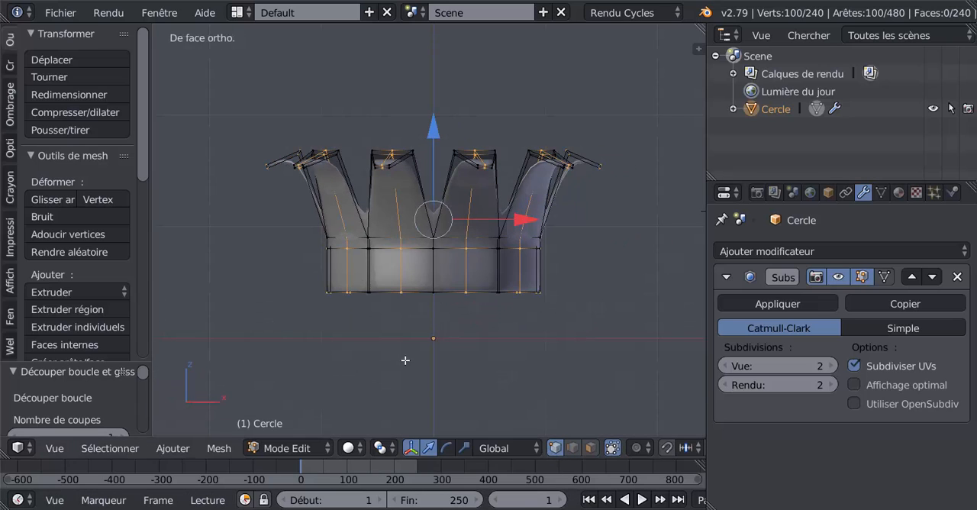
key(b)
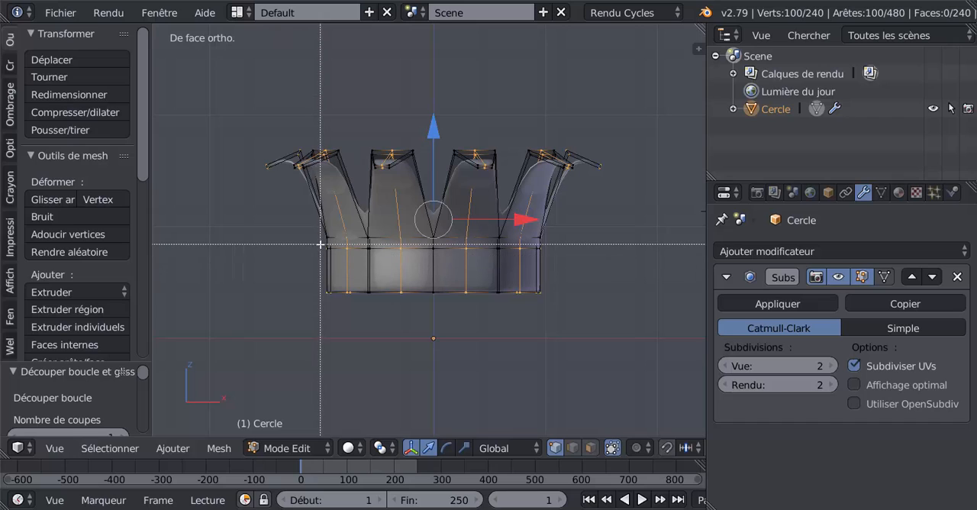
key(Escape)
key(z)
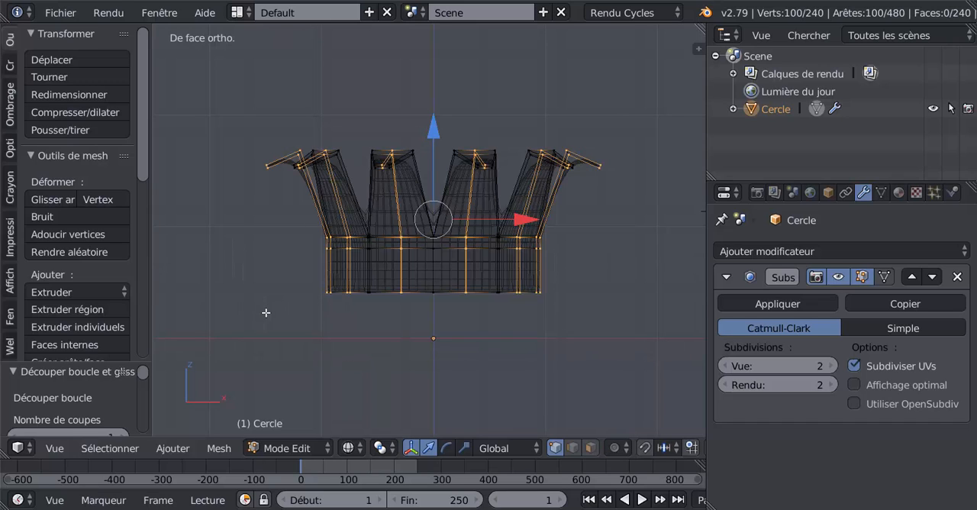
key(c)
key(Escape)
key(b)
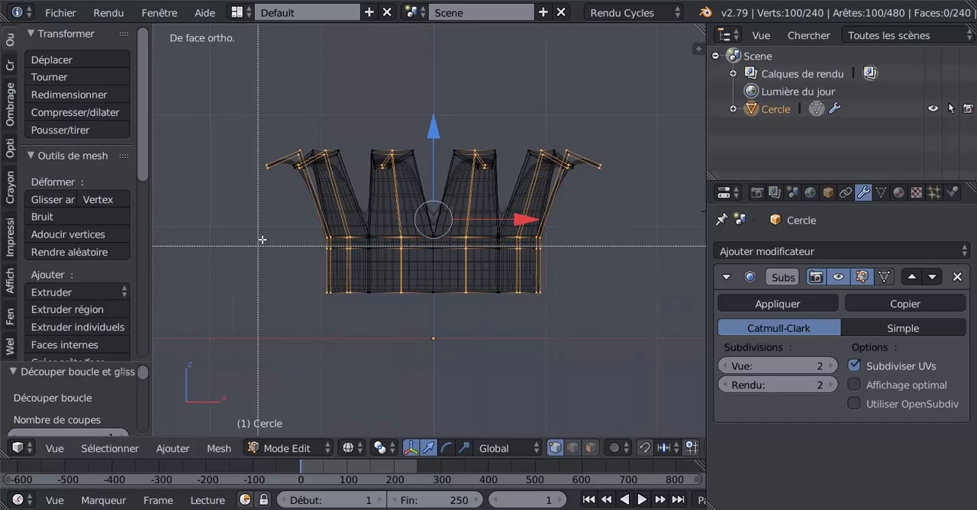
middle_drag(261, 244, 549, 331)
scroll(543, 331, up, 3)
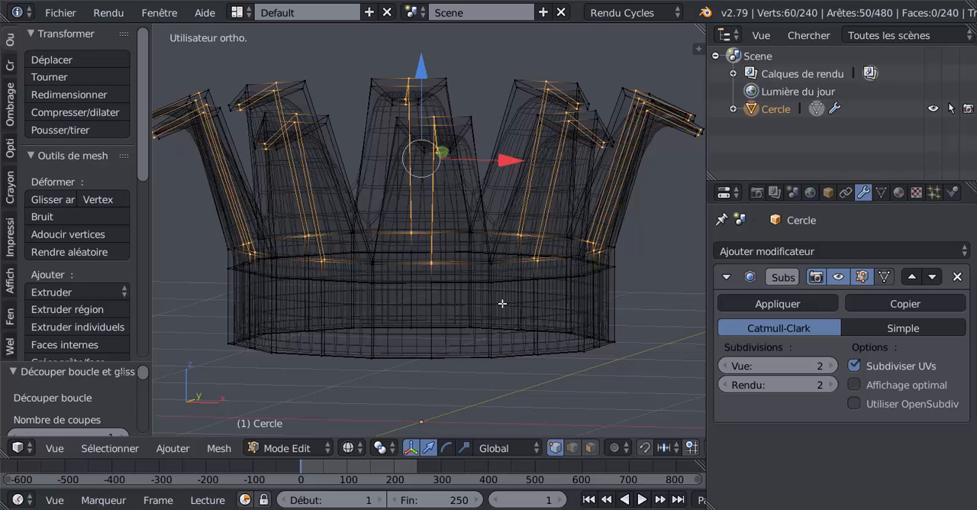
scroll(488, 319, down, 1)
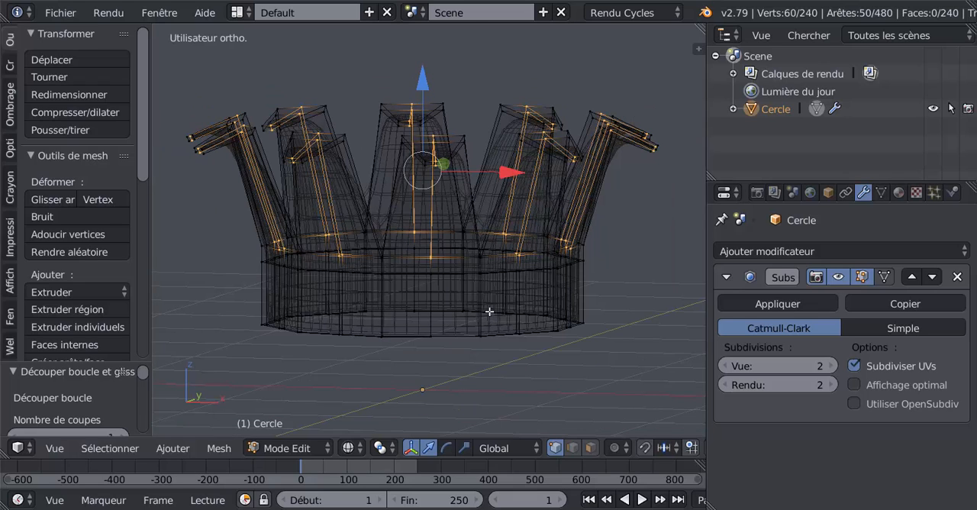
- In solid view, bevel the selected vertical centre edges of all ten leaves with two segments
key(Tab)
key(Tab)
mouse_move(511, 313)
middle_down()
mouse_move(490, 305)
mouse_move(505, 305)
middle_up()
key(z)
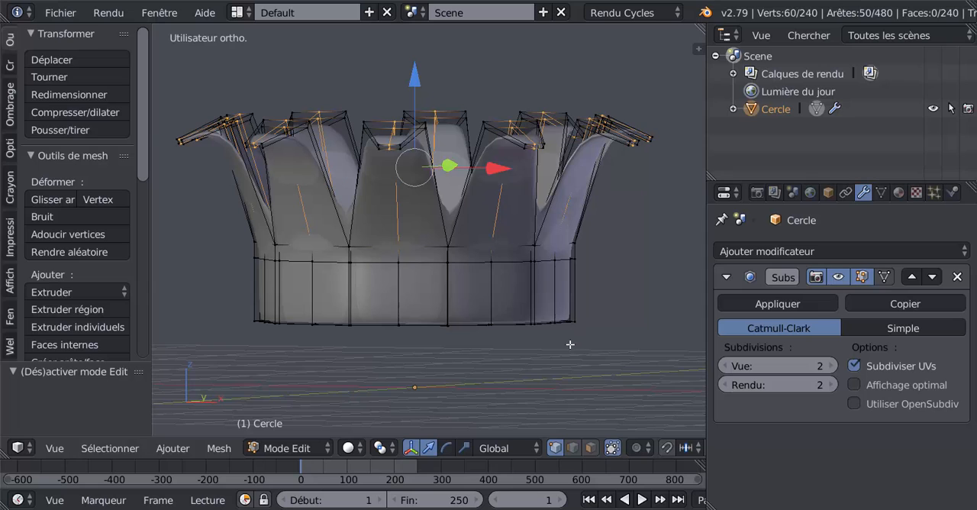
middle_drag(571, 344, 551, 346)
key(i)
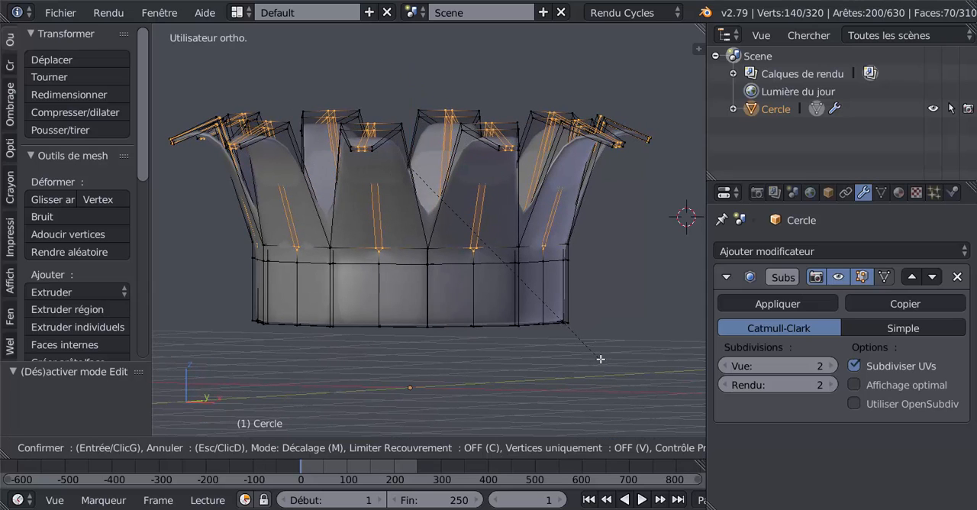
scroll(601, 358, up, 1)
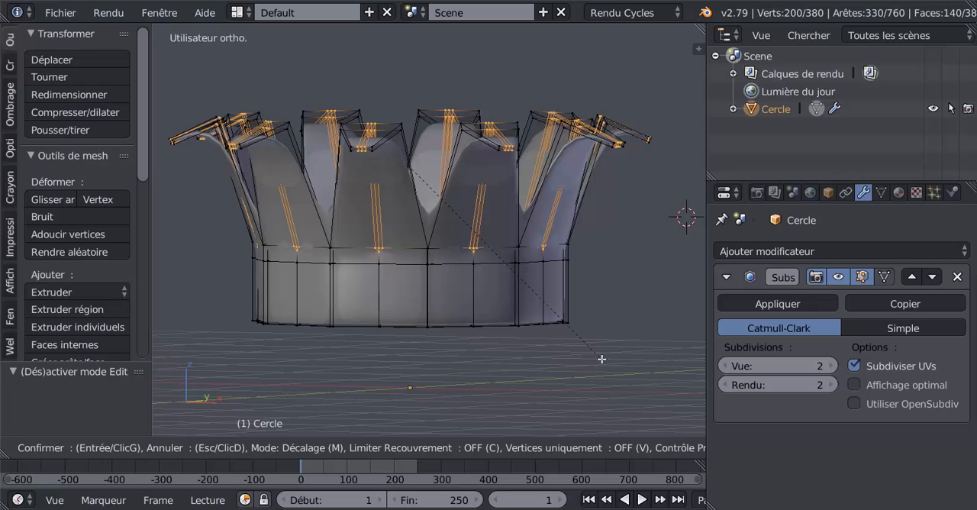
click(602, 359)
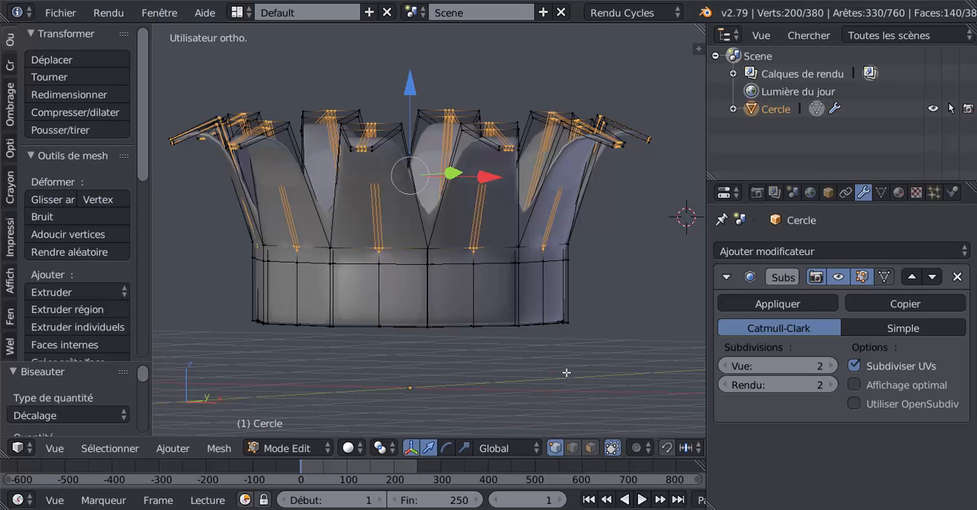
- Shrink the selection to the middle line of each bevel and scale it to about 0.94 to carve a groove along every leaf
key(ctrl+KP_Subtract)
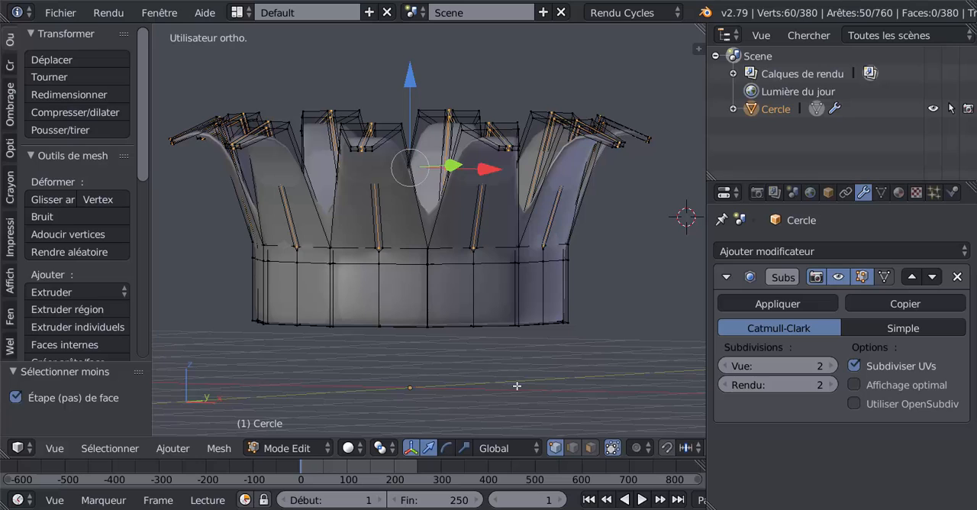
key(s)
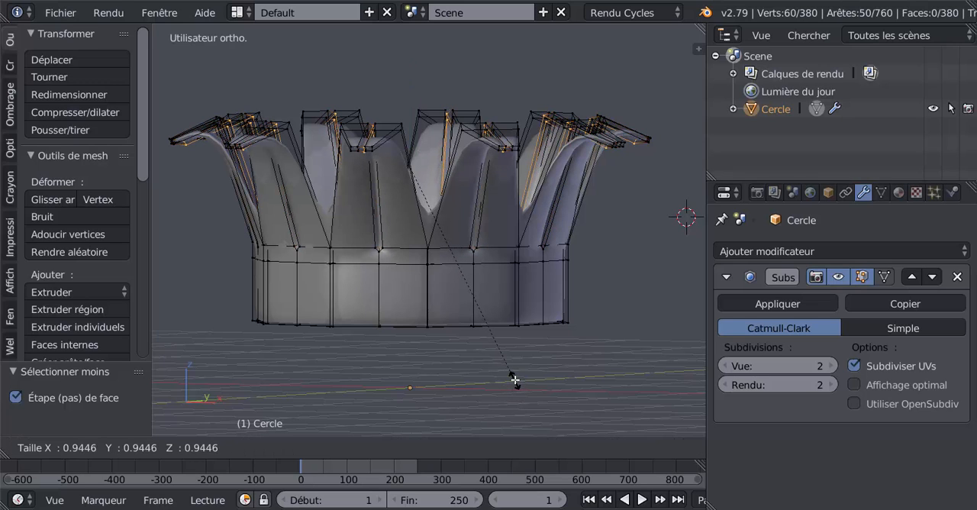
click(514, 376)
key(Tab)
middle_drag(504, 367, 525, 304)
scroll(539, 305, up, 1)
- Select the outer edge loop near the top of the lower band and make it circular with LoopTools Circle
key(Tab)
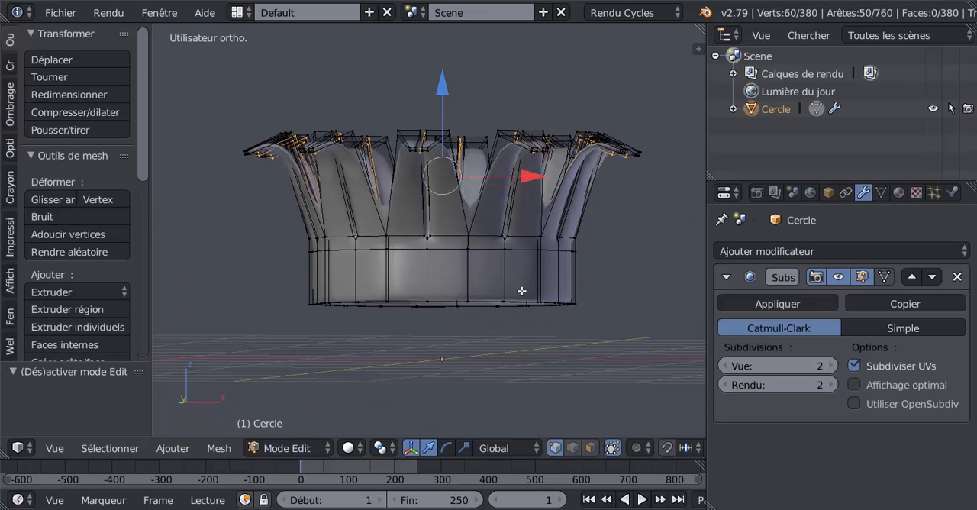
scroll(522, 290, up, 2)
alt+right_click(519, 260)
scroll(466, 299, down, 2)
middle_drag(466, 300, 513, 291)
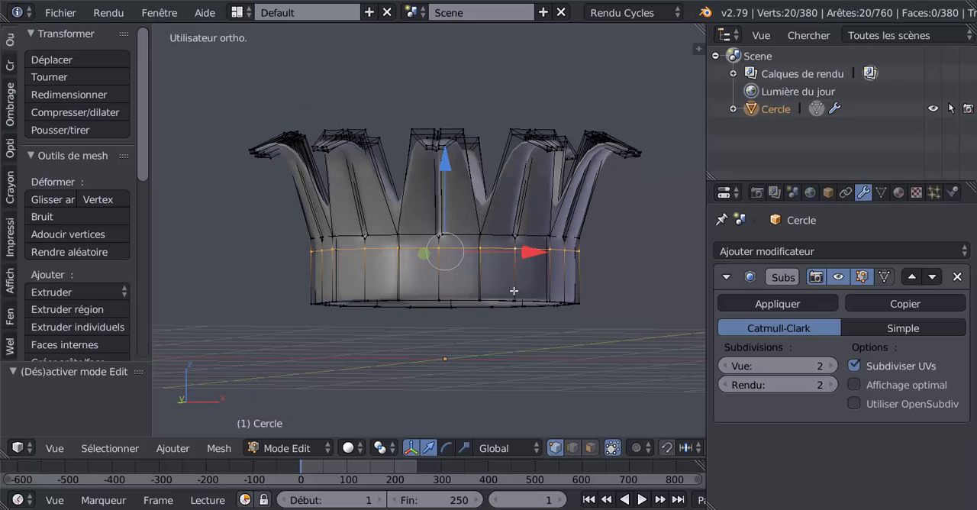
middle_drag(402, 353, 309, 368)
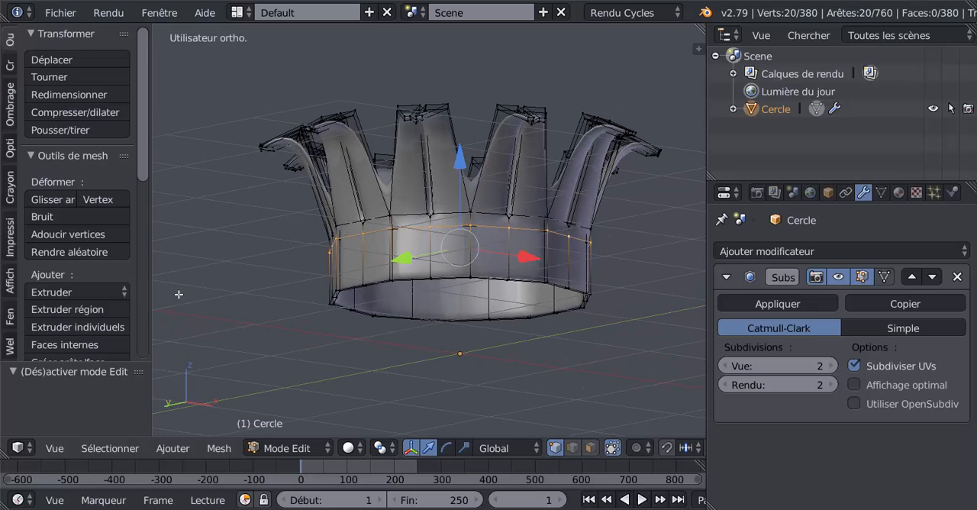
drag(139, 165, 136, 328)
scroll(53, 347, down, 4)
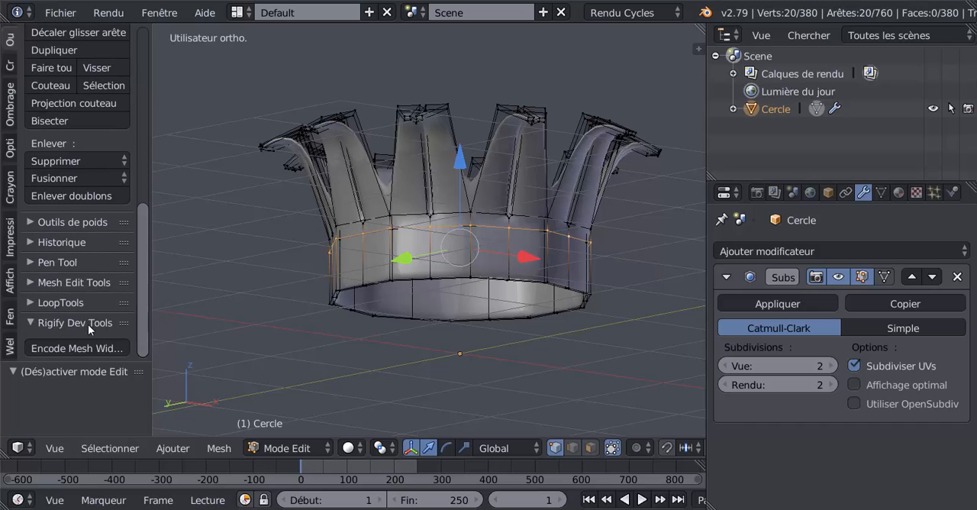
click(59, 306)
drag(143, 278, 145, 338)
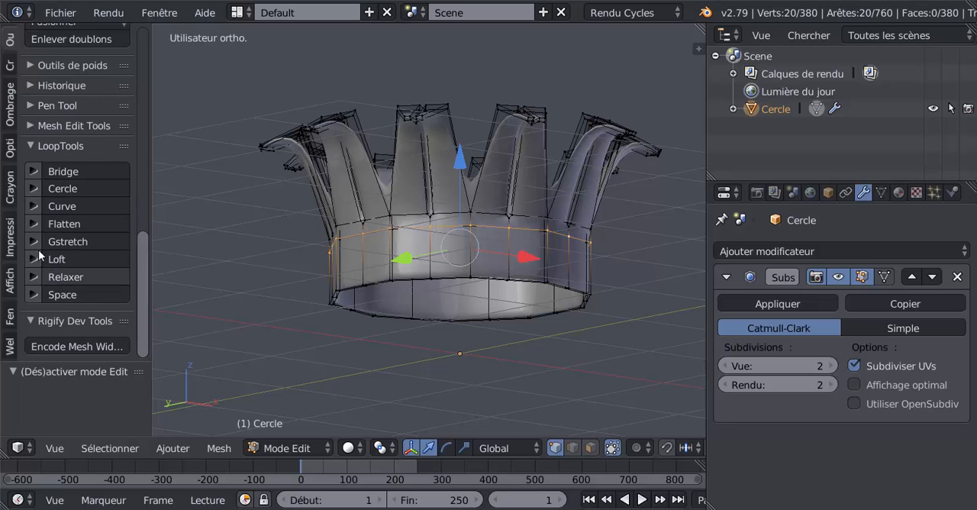
click(63, 188)
- Make the outer and inner edge loops at the bottom of the band circular with LoopTools Circle
scroll(515, 274, up, 2)
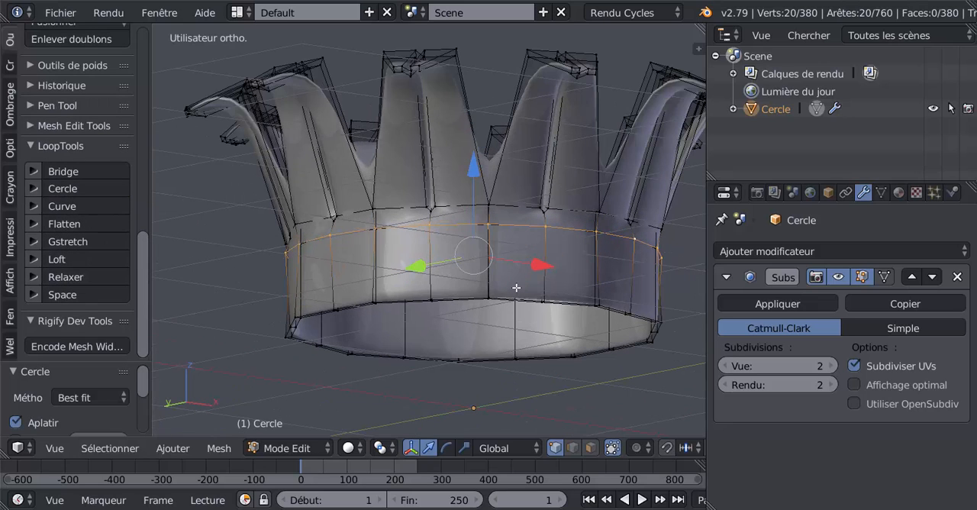
alt+right_click(512, 289)
click(59, 188)
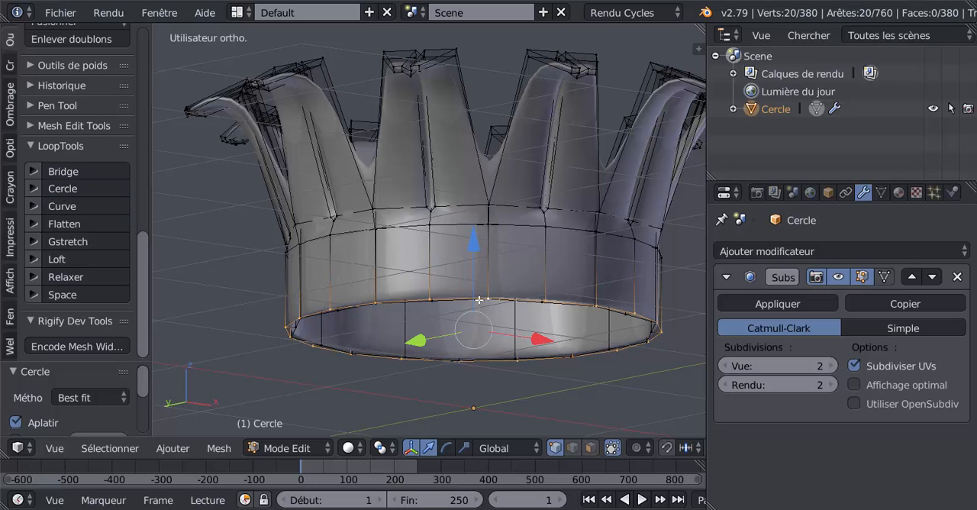
middle_drag(479, 300, 482, 271)
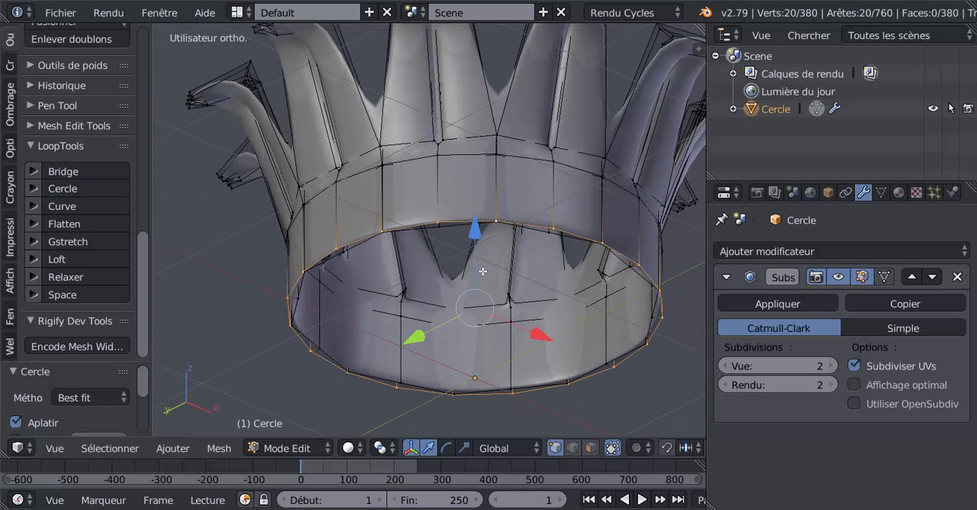
alt+right_click(622, 355)
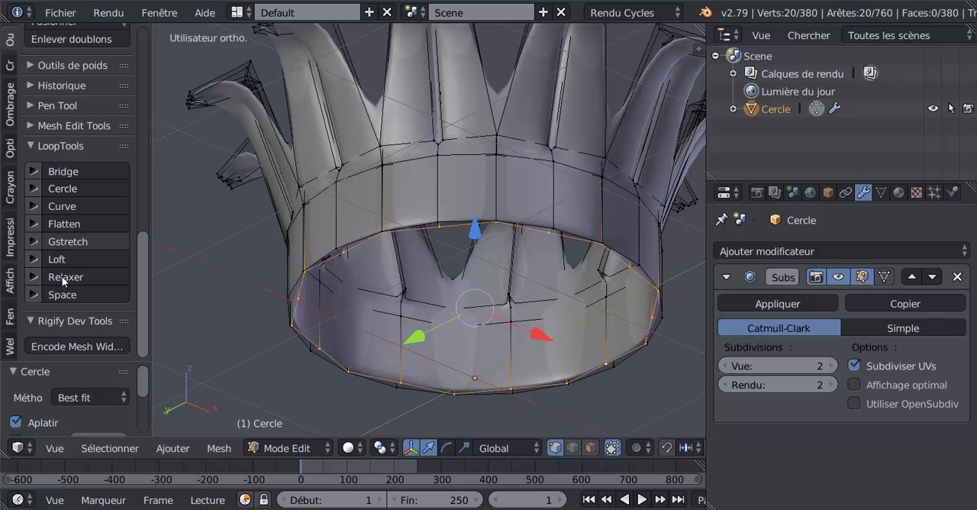
click(61, 188)
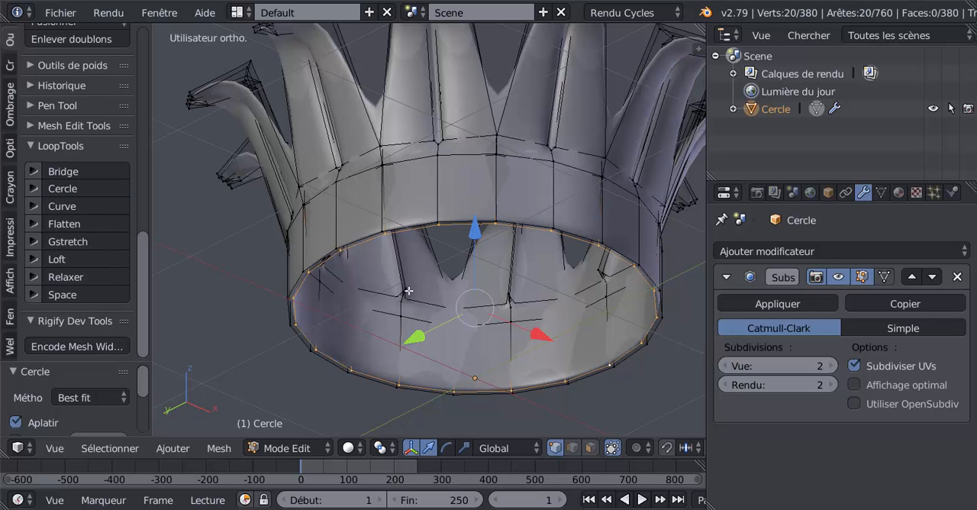
- Round the band's upper inner edge loop with LoopTools Circle and check the smoothed capital in object mode
alt+right_click(508, 322)
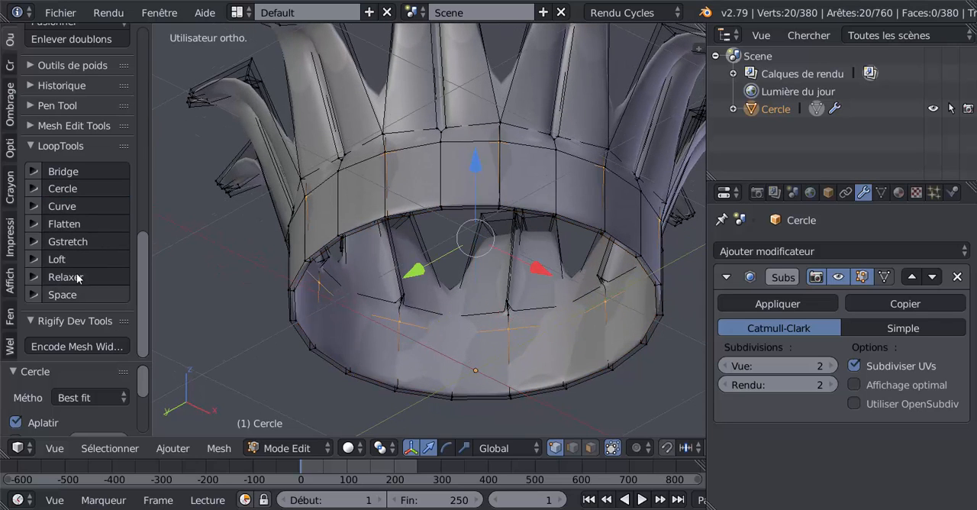
click(64, 188)
middle_drag(464, 332, 469, 358)
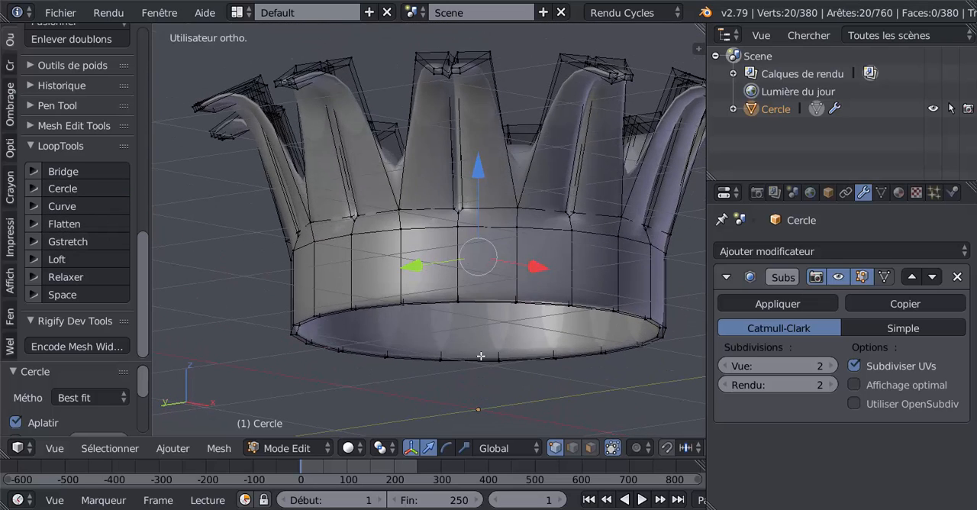
key(Tab)
key(Tab)
key(Tab)
middle_drag(508, 326, 376, 343)
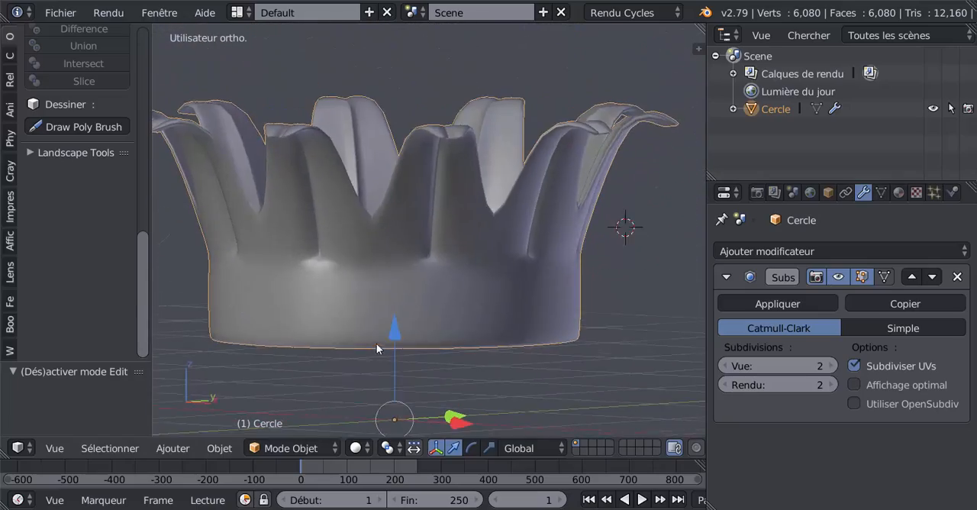
scroll(377, 343, down, 3)
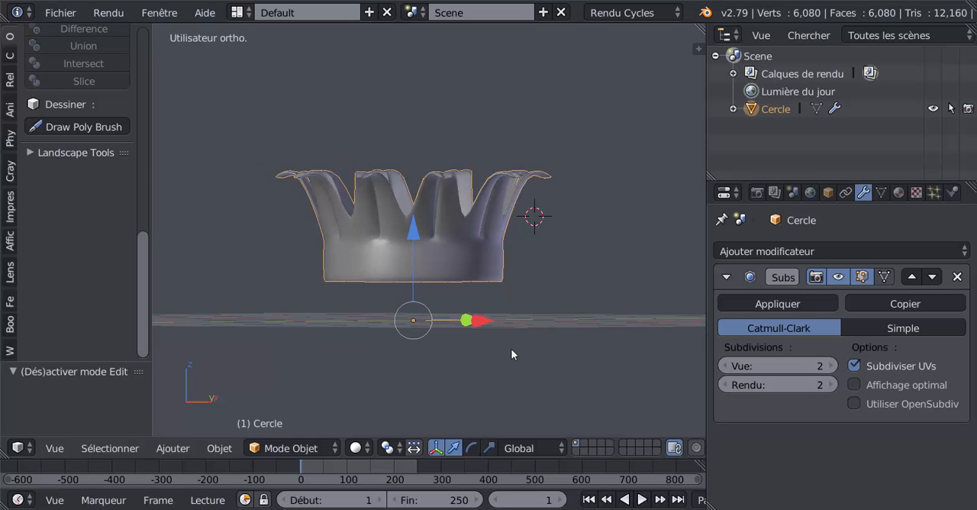
shift+middle_drag(507, 362, 535, 375)
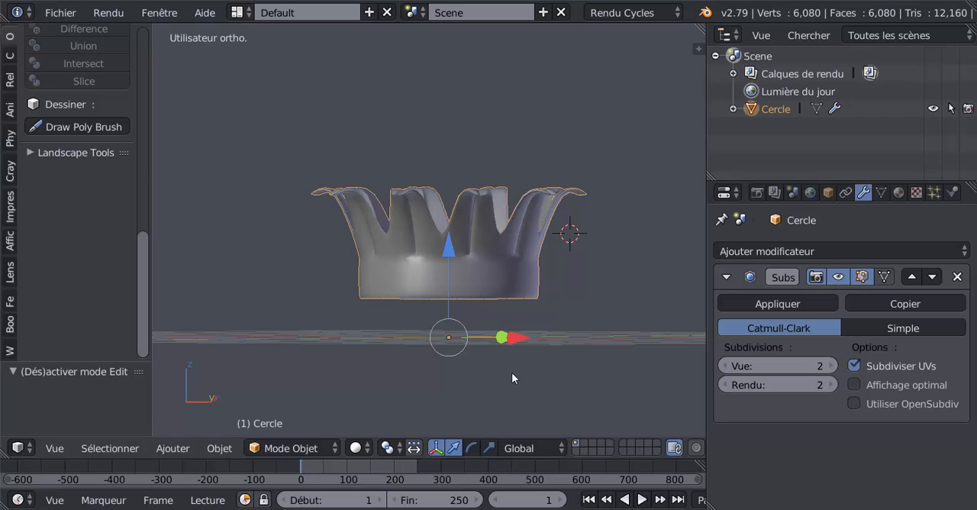
- In front view, duplicate the whole capital mesh, raise the copy vertically as a second tier and scale it to 0.975
key(Tab)
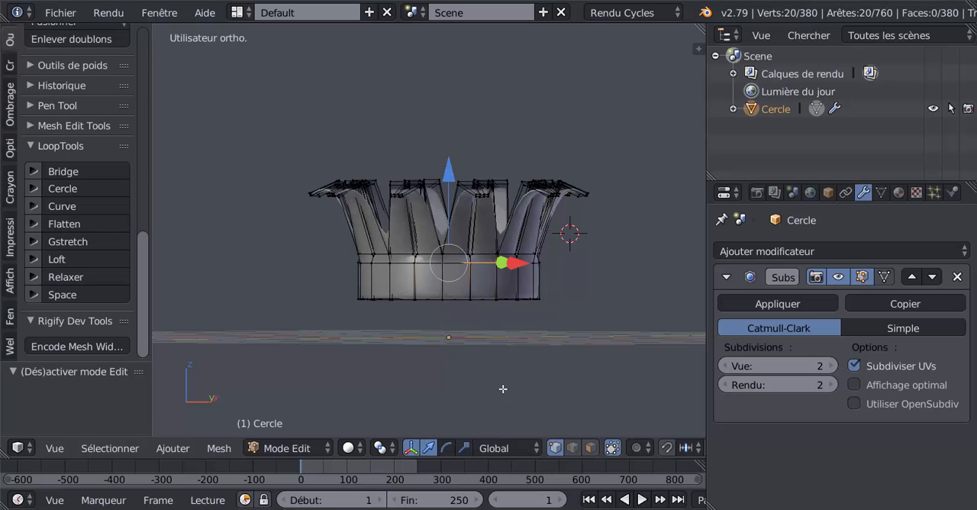
key(KP_1)
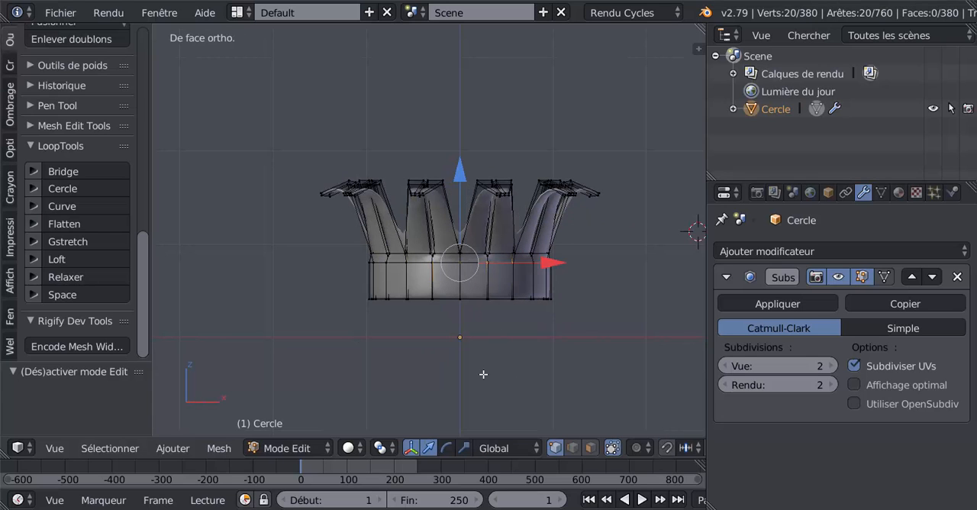
key(a)
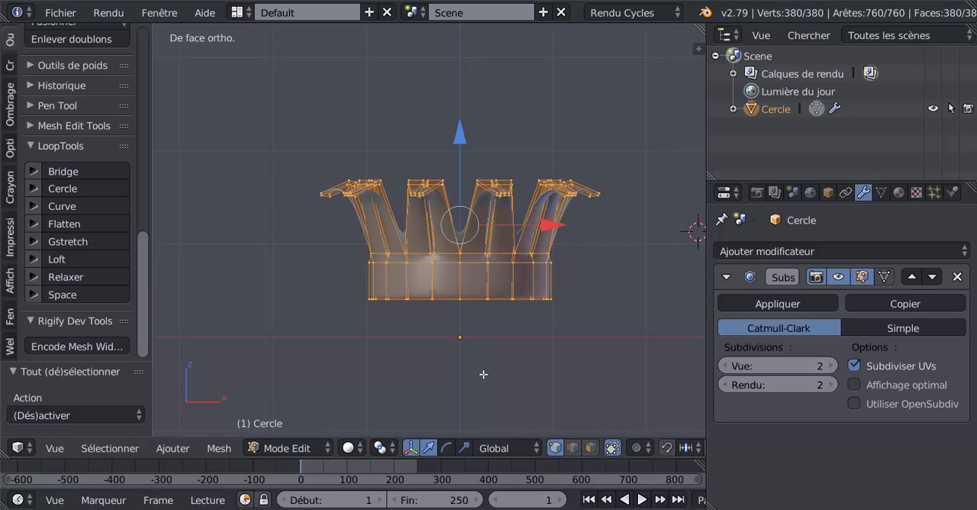
key(shift+d)
drag(462, 142, 473, 80)
scroll(523, 230, up, 1)
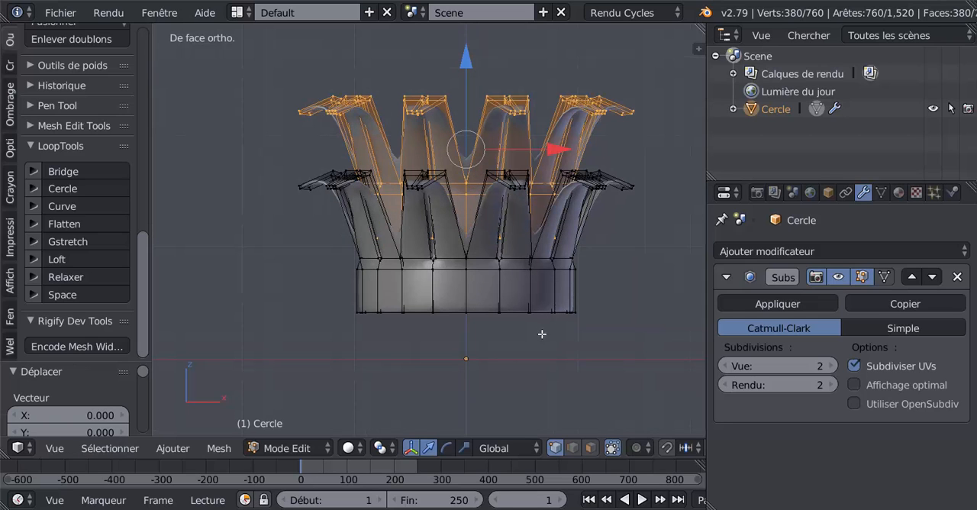
key(s)
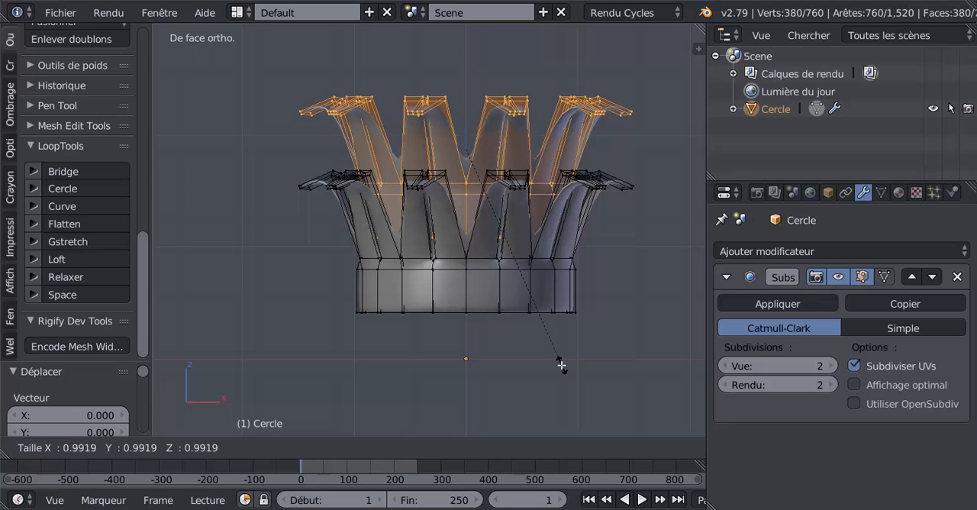
click(559, 362)
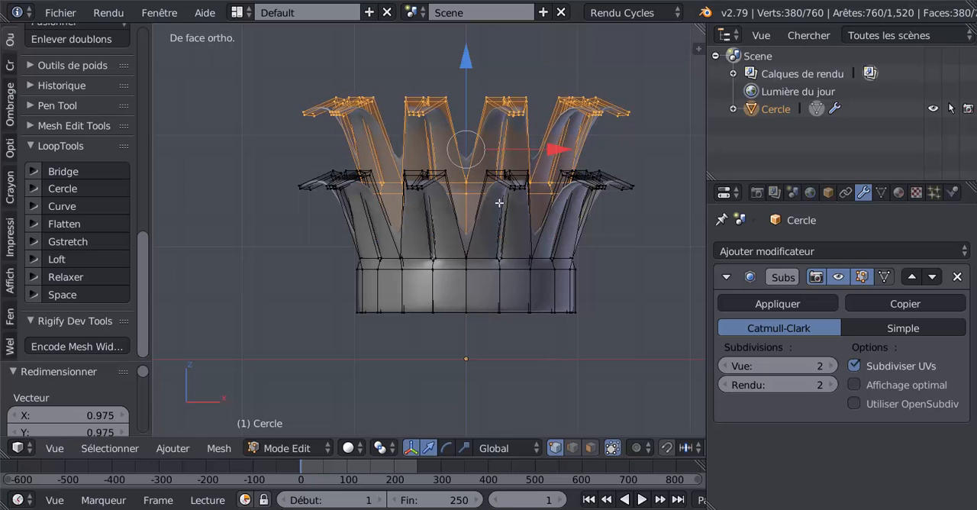
- Duplicate the upper tier, raise the copy vertically as a third tier and scale it to about 0.97
key(shift+d)
right_click(507, 243)
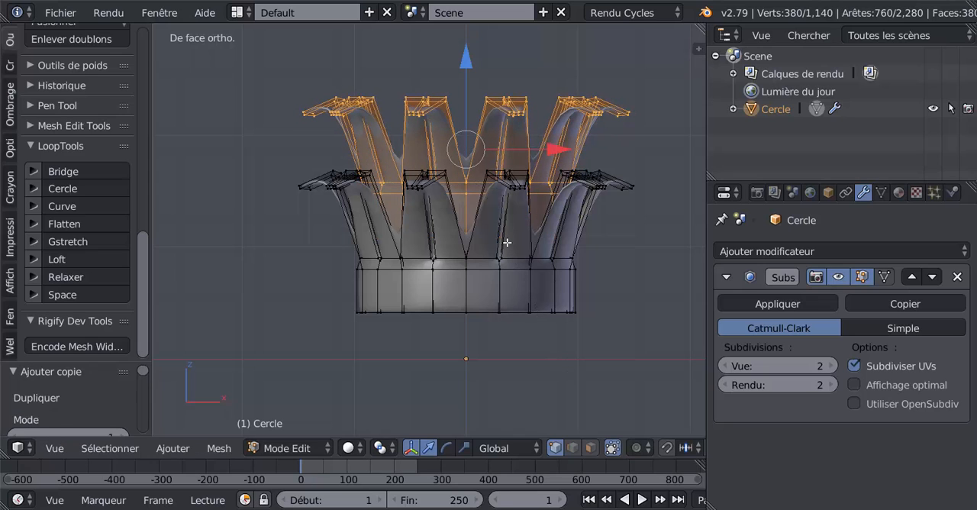
shift+middle_drag(496, 149, 499, 253)
drag(469, 167, 477, 91)
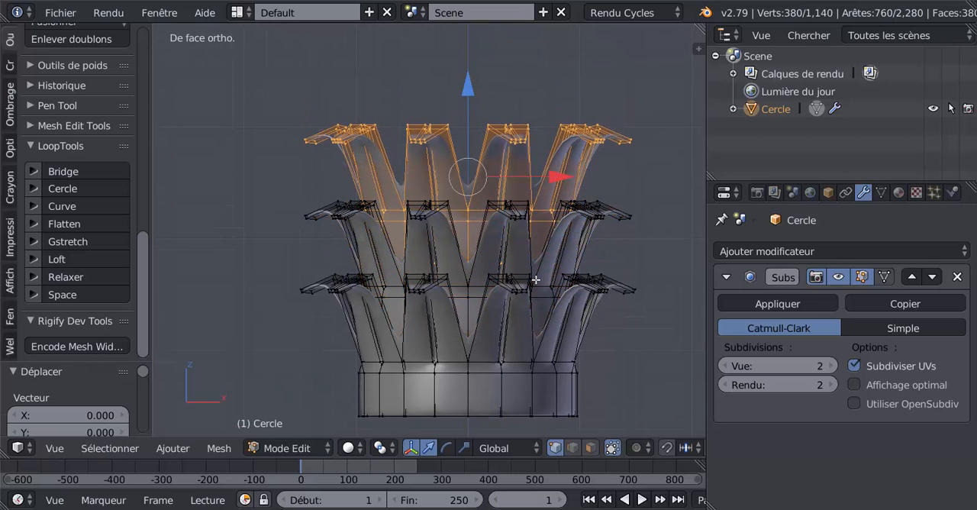
scroll(538, 280, up, 1)
key(s)
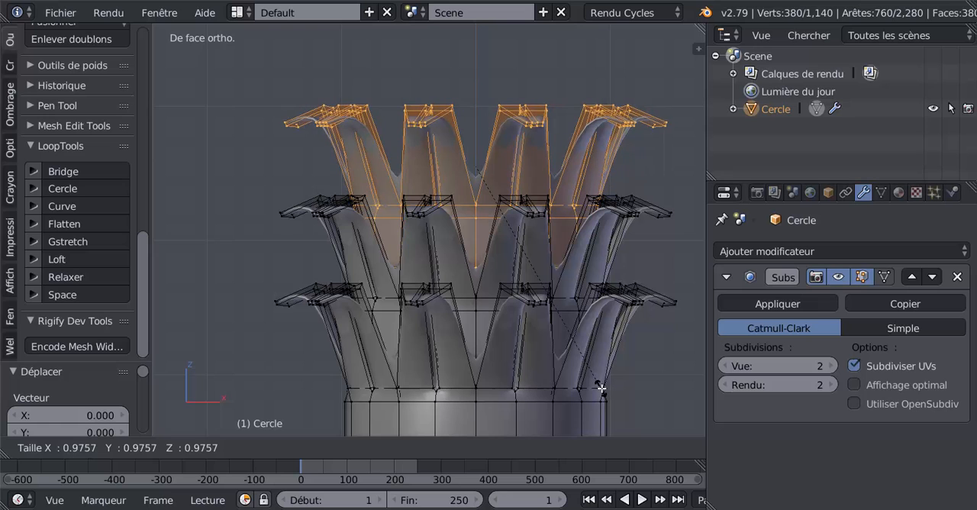
click(597, 375)
drag(474, 75, 478, 94)
key(Tab)
scroll(478, 94, down, 5)
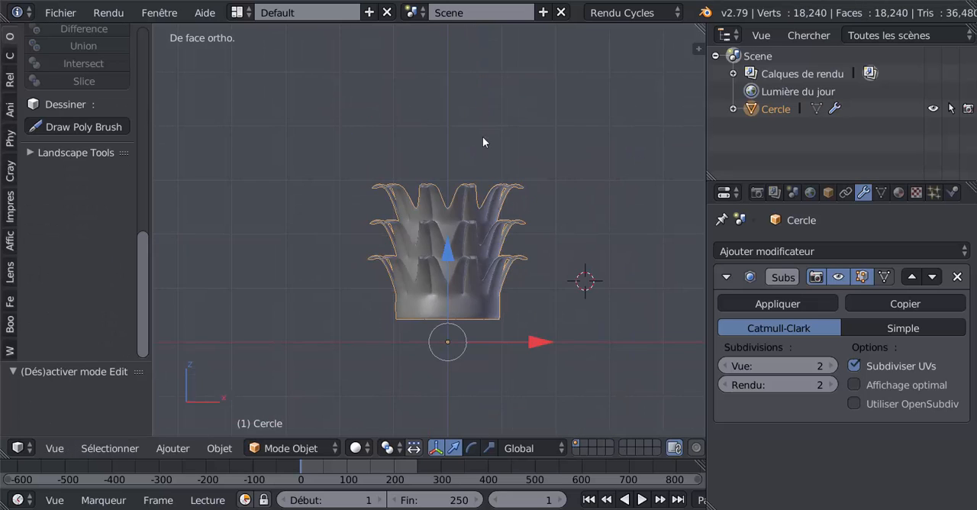
middle_drag(484, 145, 504, 235)
scroll(491, 229, up, 3)
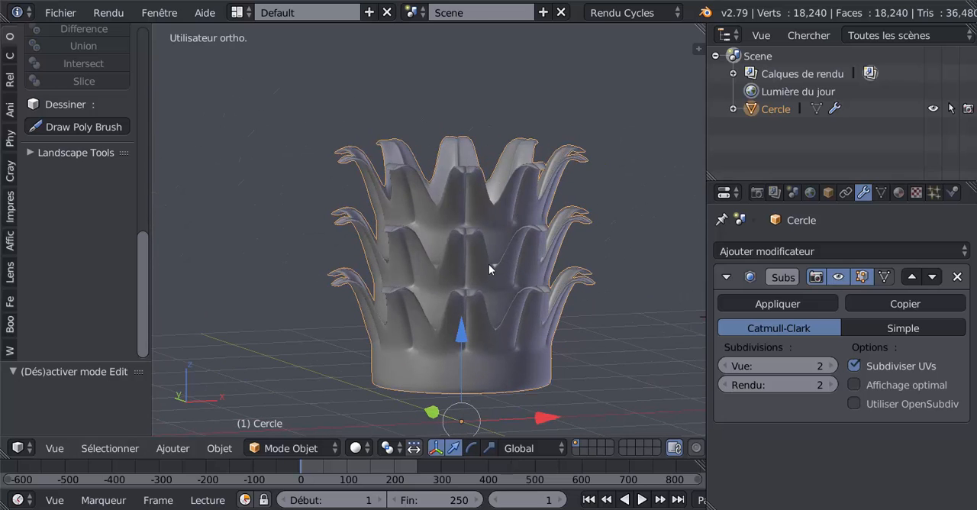
- In front view, select the whole linked middle leaf tier and rotate it 18.2° about the global Z axis
key(Tab)
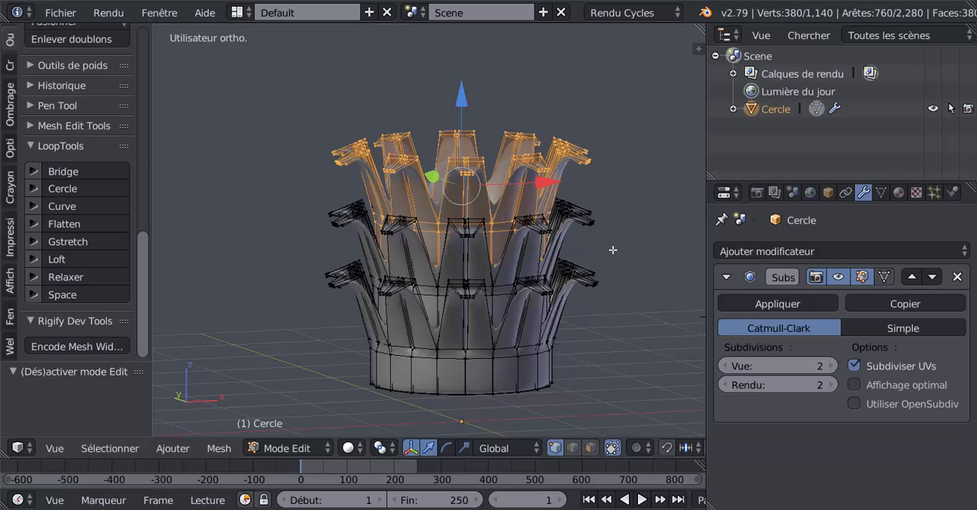
key(KP_1)
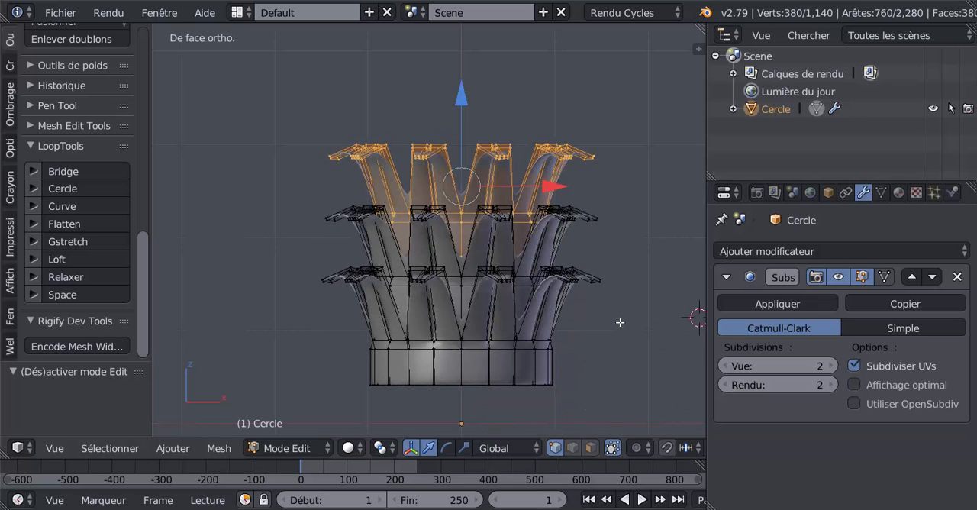
right_click(495, 245)
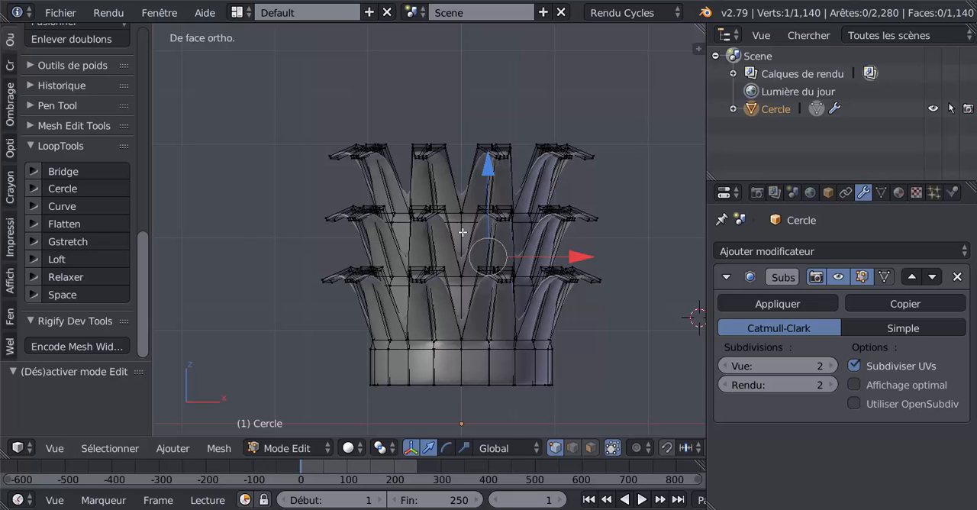
right_click(505, 221)
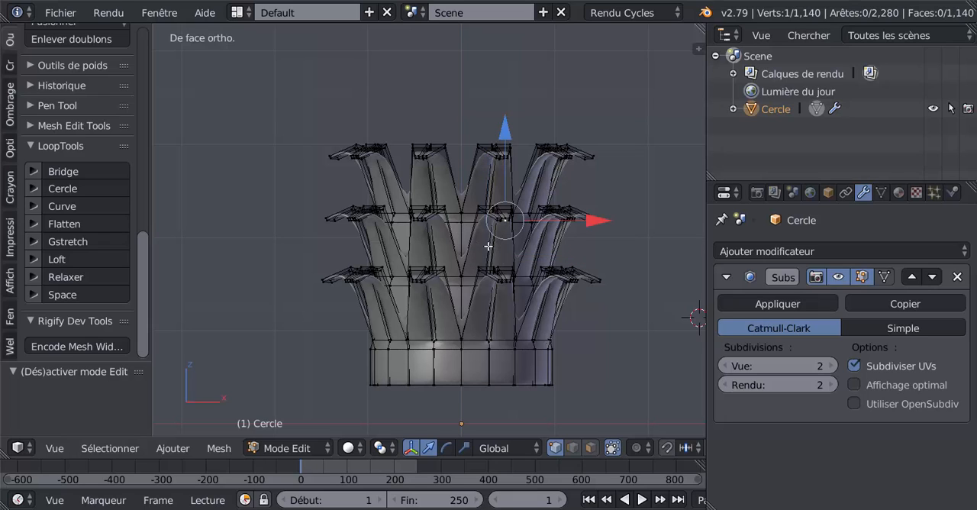
key(ctrl+l)
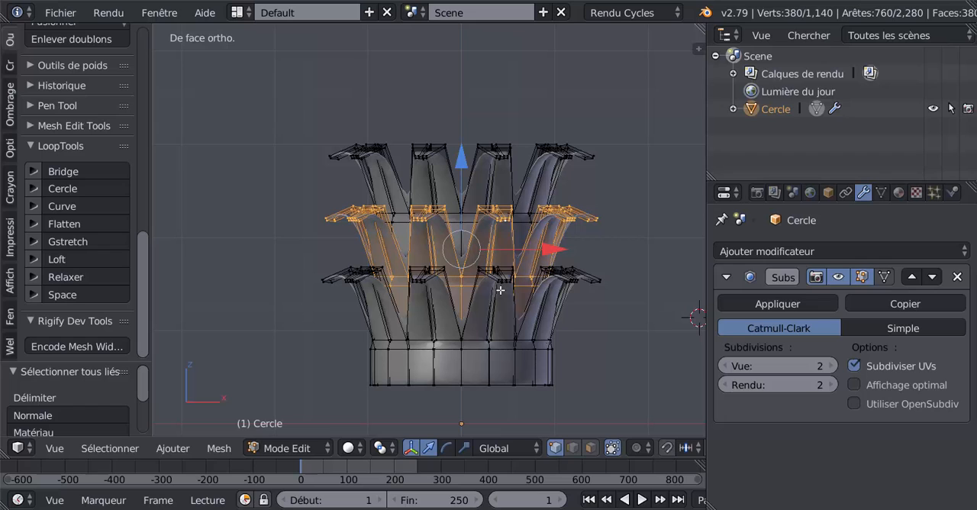
key(r)
key(z)
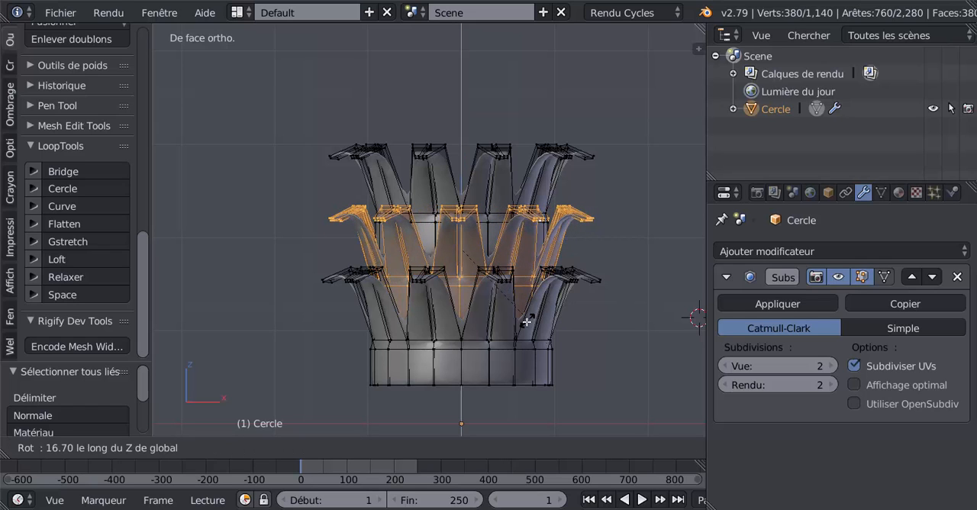
click(527, 322)
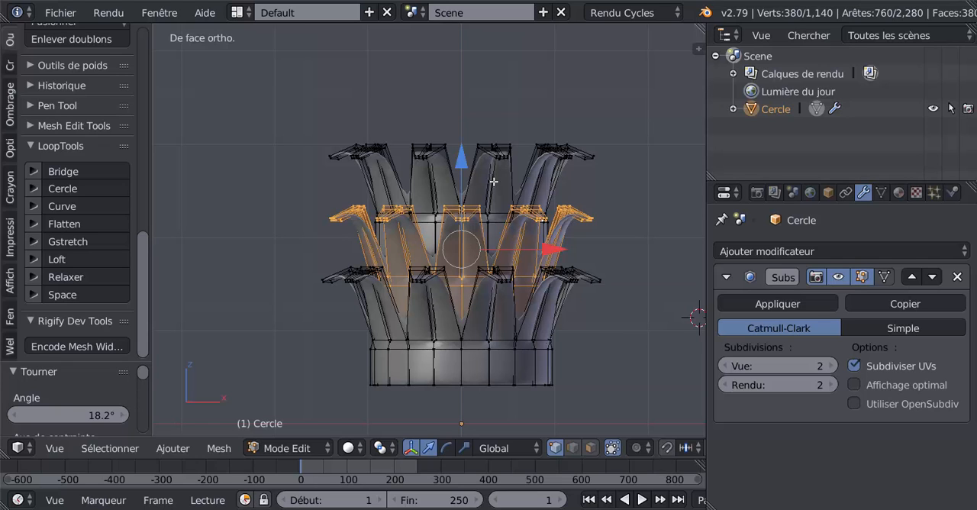
key(Tab)
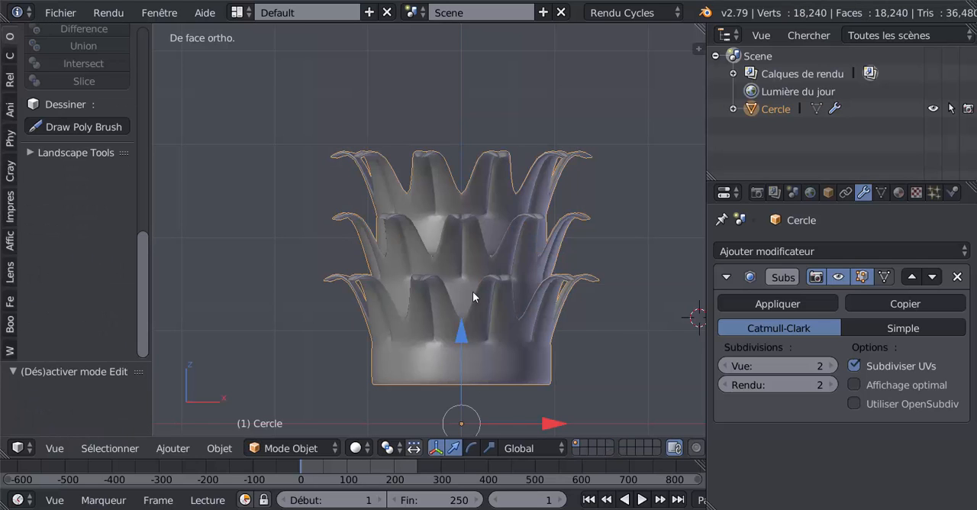
- Examine the smoothed capital's staggered leaf tiers up close and from an angle, ending in front view
scroll(473, 291, up, 2)
scroll(472, 291, down, 1)
middle_drag(474, 284, 569, 314)
key(Tab)
key(Tab)
key(KP_1)
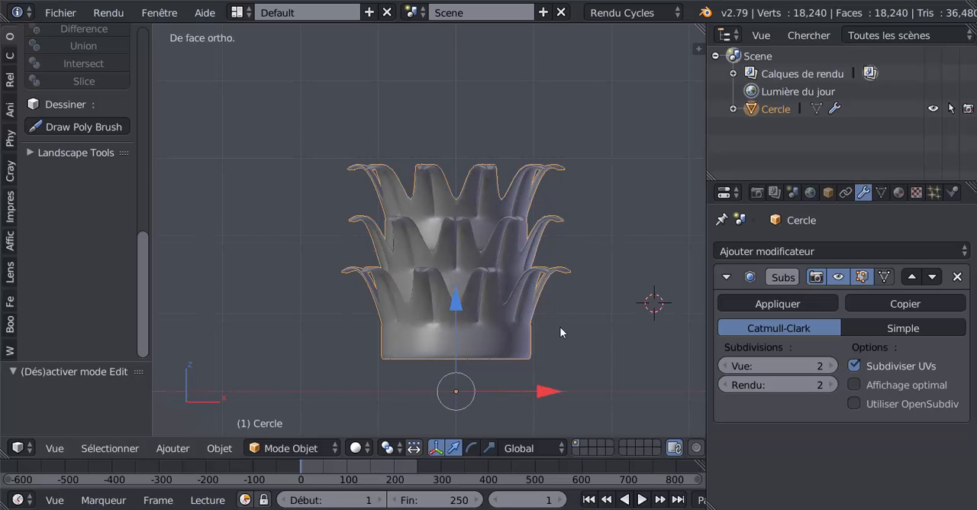
- Switch the manipulator to scaling and set the capital's origin to its geometry
click(489, 448)
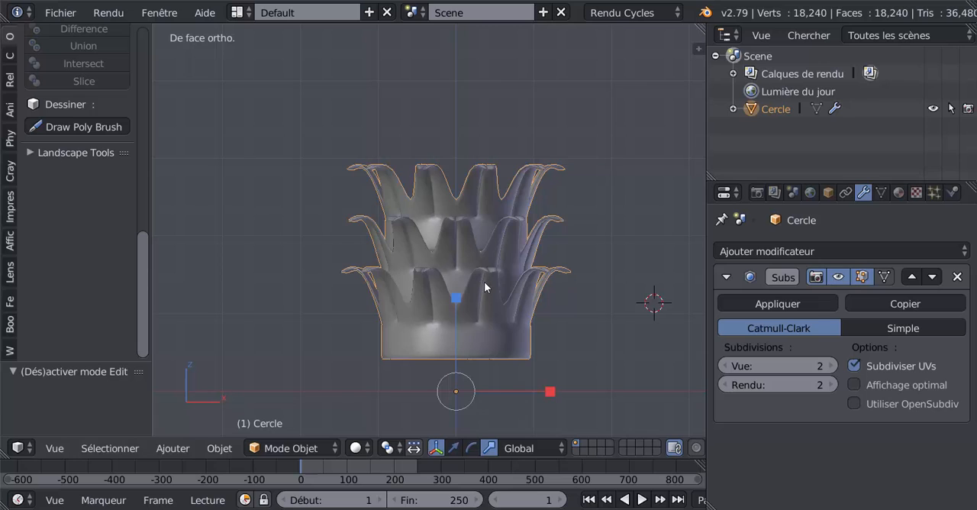
scroll(485, 287, down, 1)
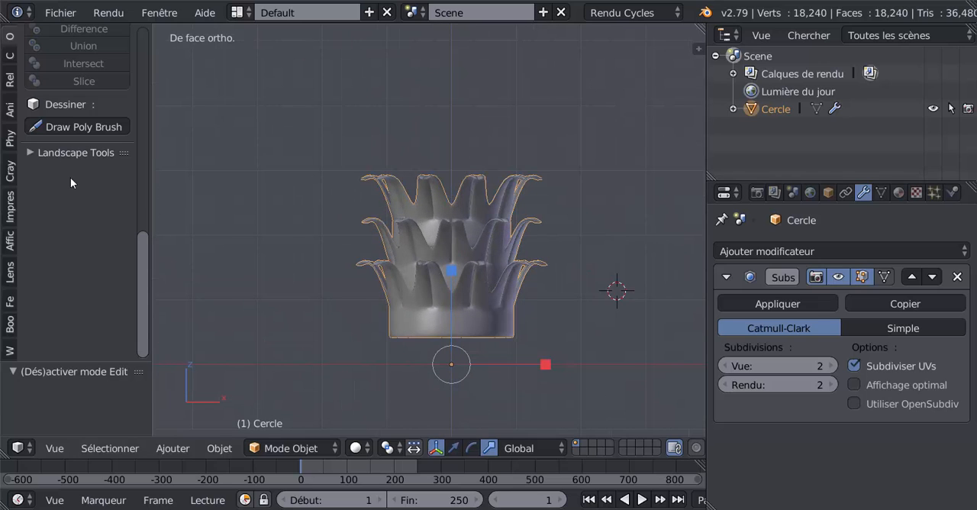
scroll(136, 265, up, 10)
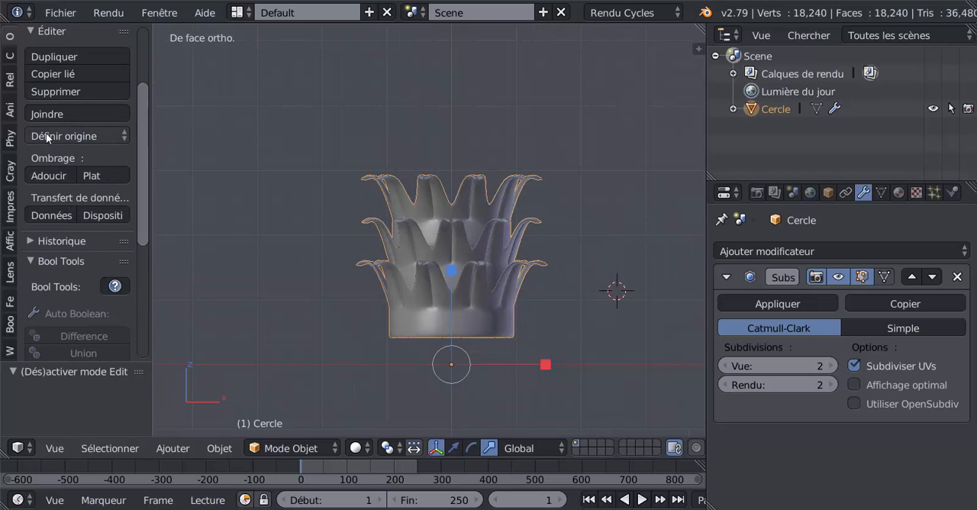
click(95, 135)
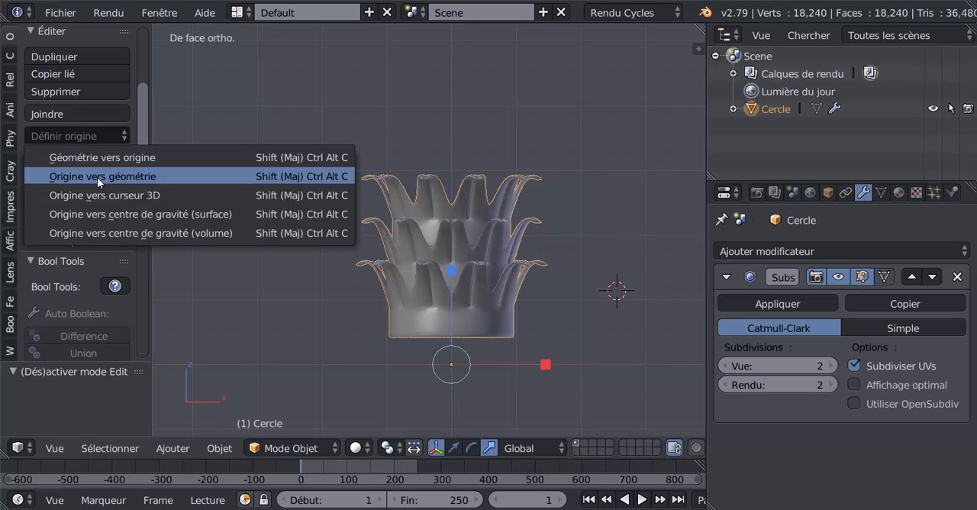
click(97, 177)
- Scale the whole capital along the Z axis to about 0.798
key(s)
key(z)
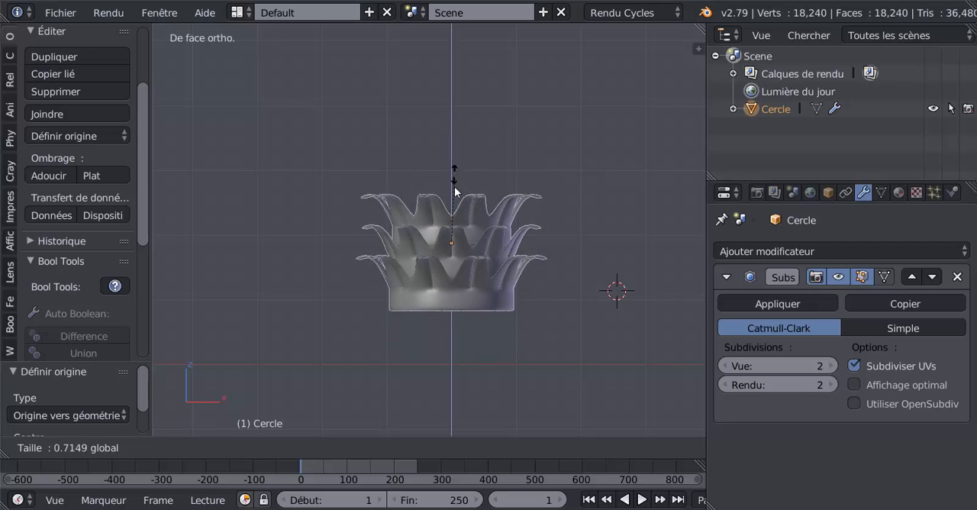
click(456, 166)
- Snap the 3D cursor to the scene centre, then snap the capital to the cursor with offset
scroll(513, 329, down, 1)
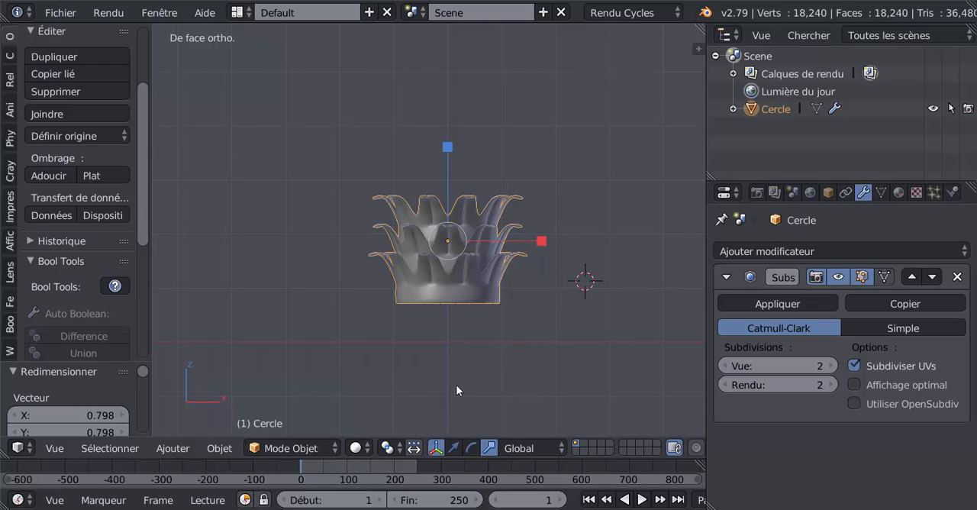
scroll(449, 341, down, 2)
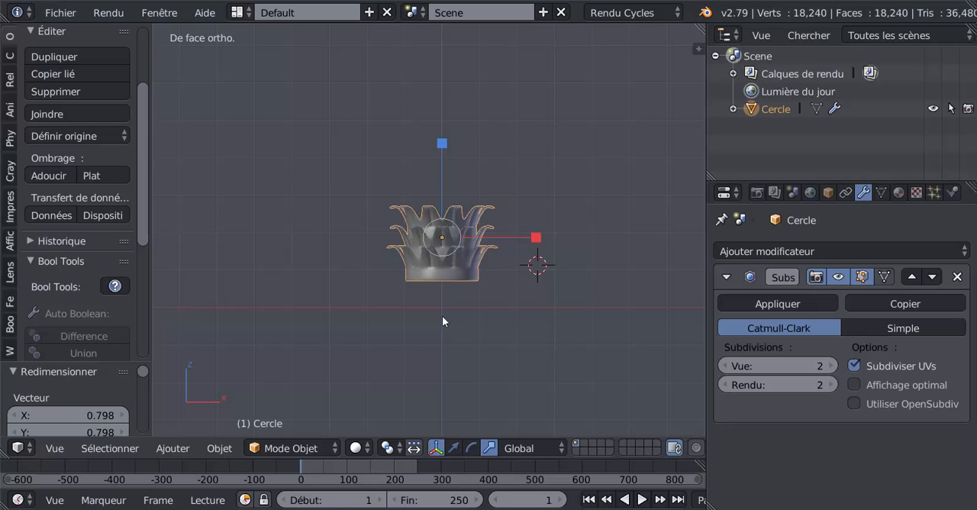
key(shift+s)
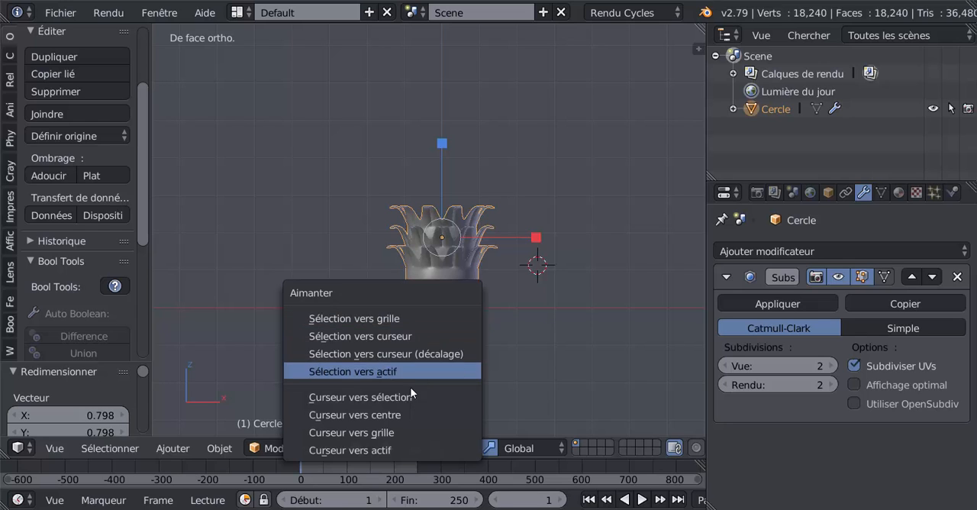
click(385, 412)
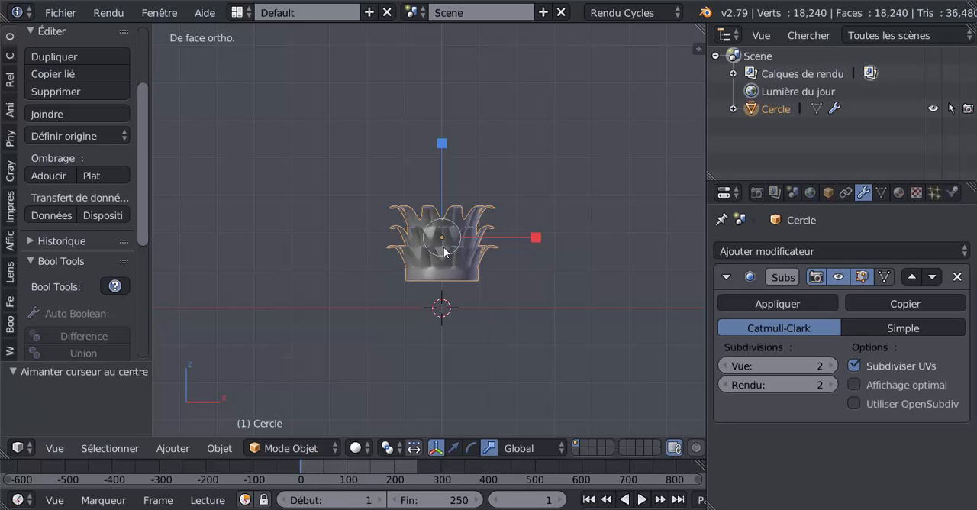
key(shift+s)
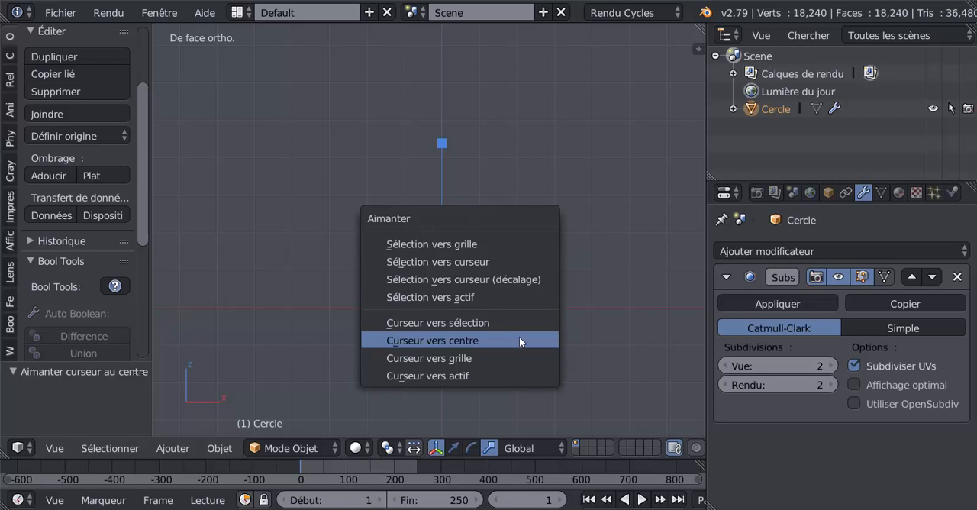
click(474, 278)
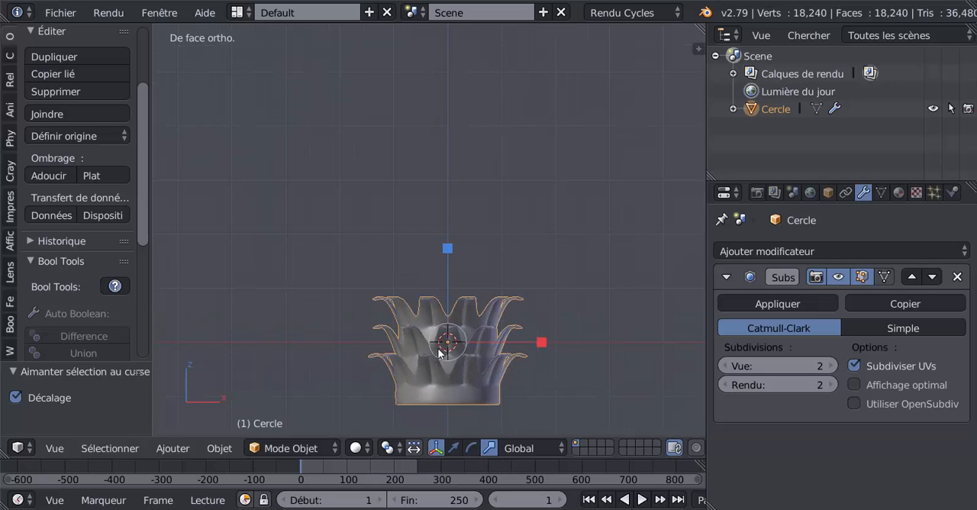
scroll(456, 343, up, 3)
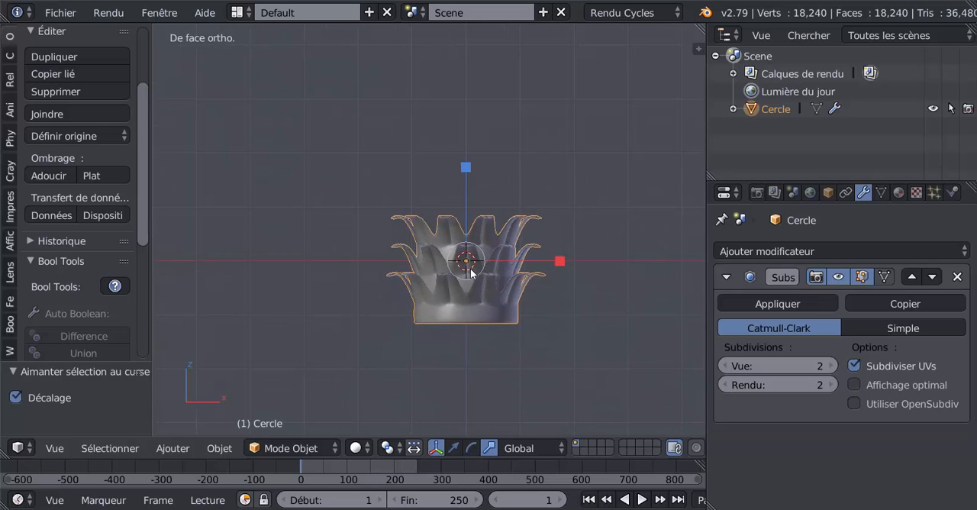
scroll(498, 285, up, 2)
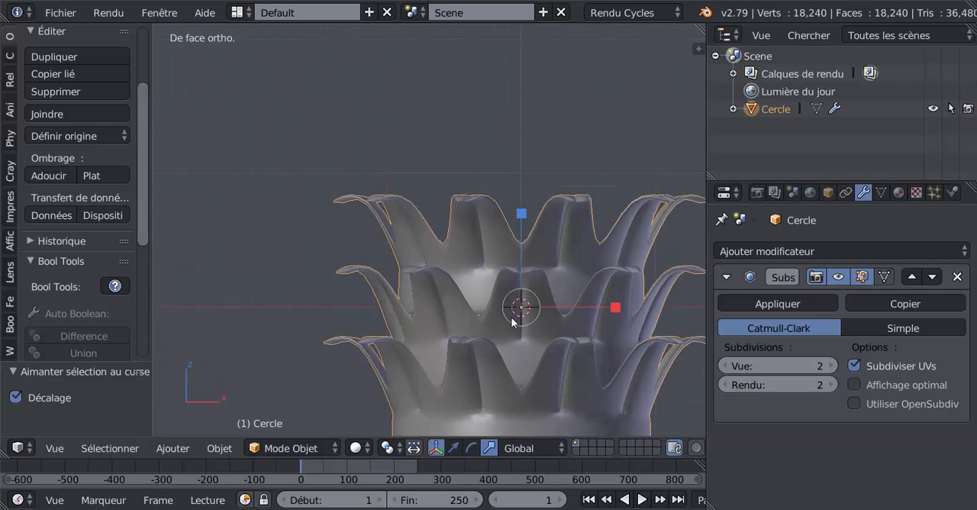
scroll(533, 316, down, 5)
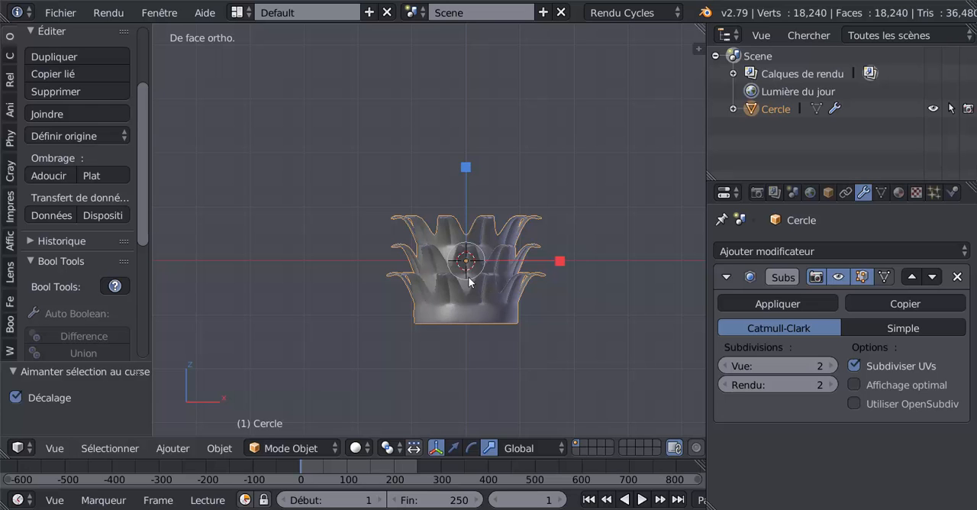
middle_drag(465, 264, 491, 182)
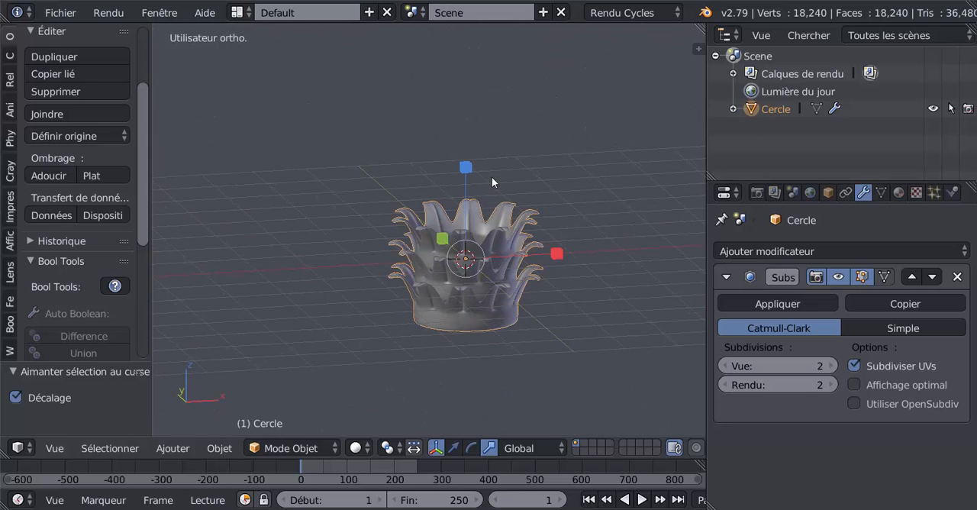
key(KP_1)
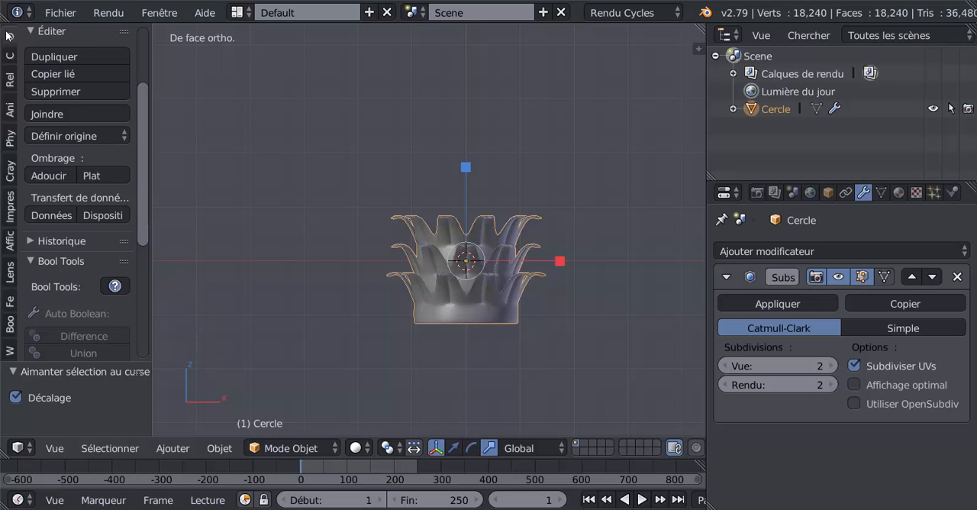
- Add a Lattice object at the 3D cursor in the middle of the capital
scroll(34, 33, up, 4)
drag(152, 85, 214, 83)
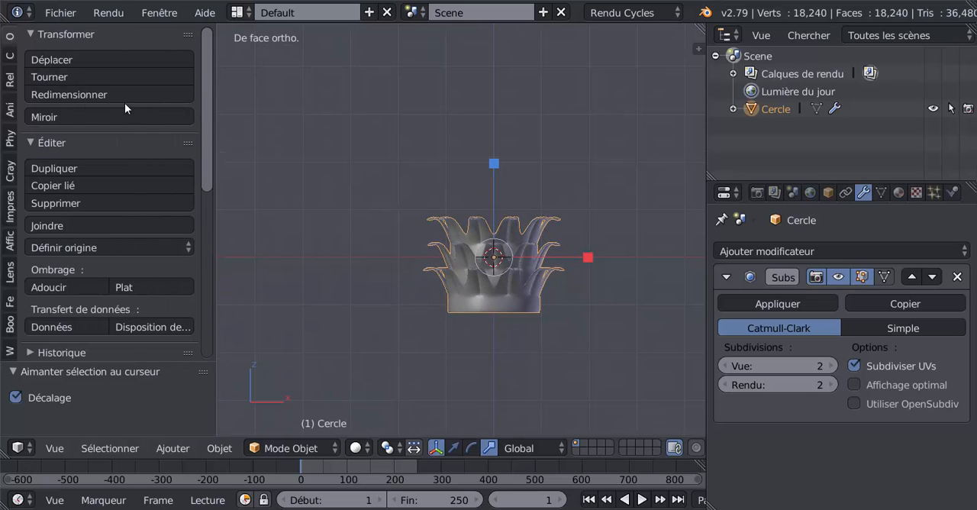
click(10, 58)
drag(206, 157, 212, 244)
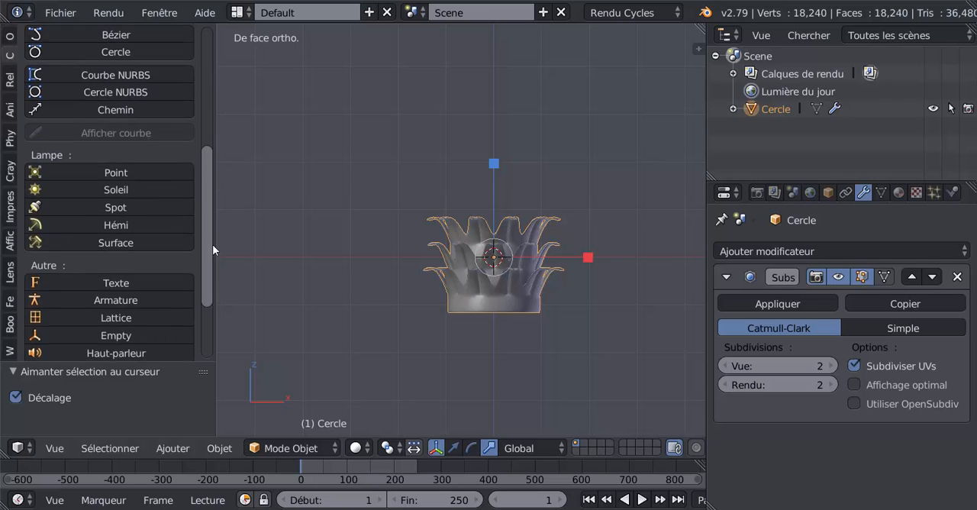
click(219, 448)
mouse_move(172, 448)
mouse_move(179, 433)
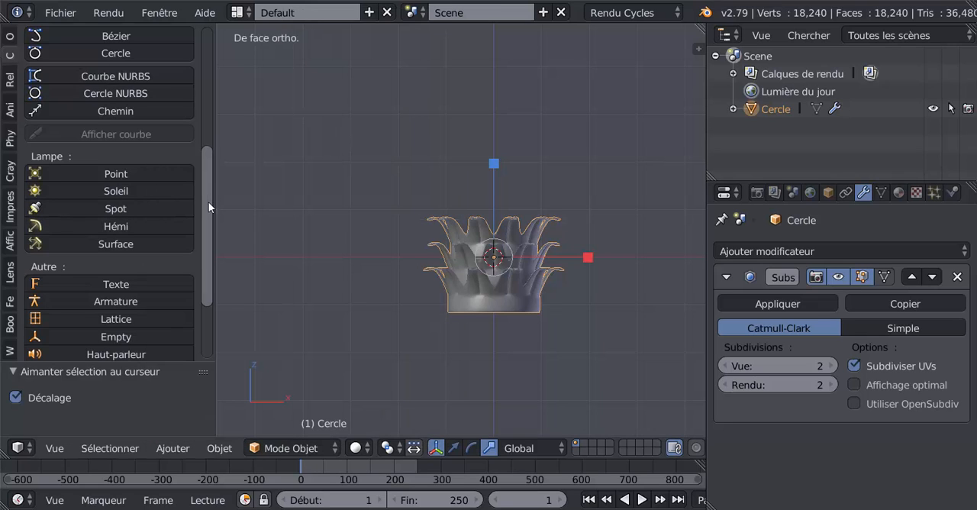
scroll(183, 218, down, 4)
click(77, 246)
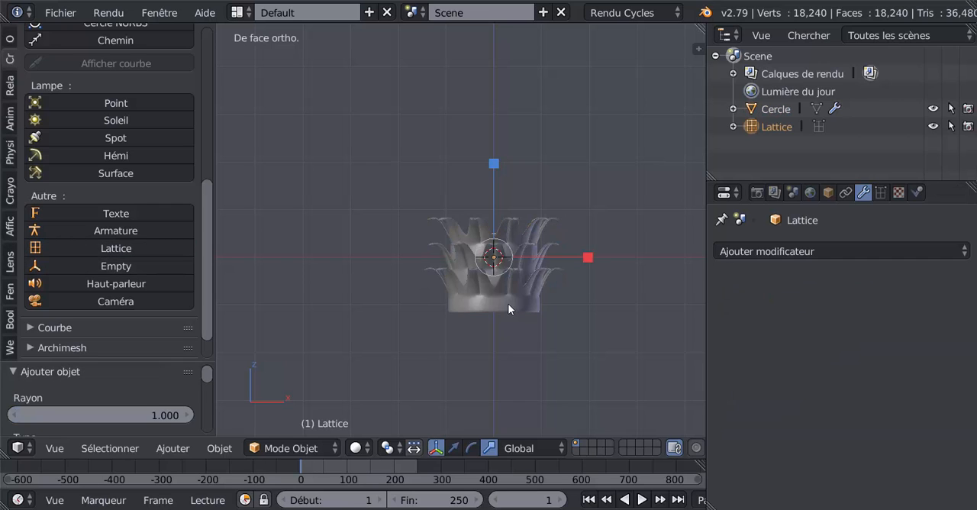
- Scale the lattice uniformly by about 2.866 to enclose the capital and check its fit from several angles
scroll(509, 290, up, 2)
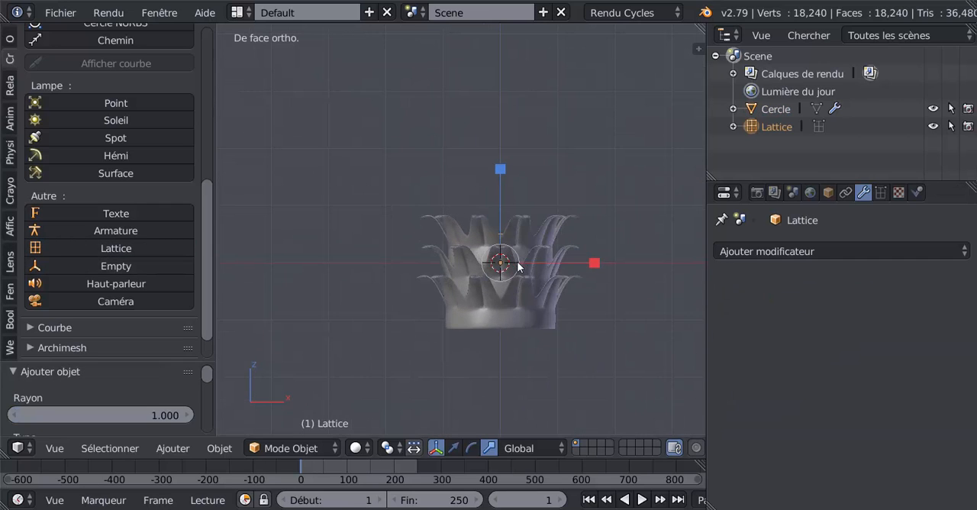
key(s)
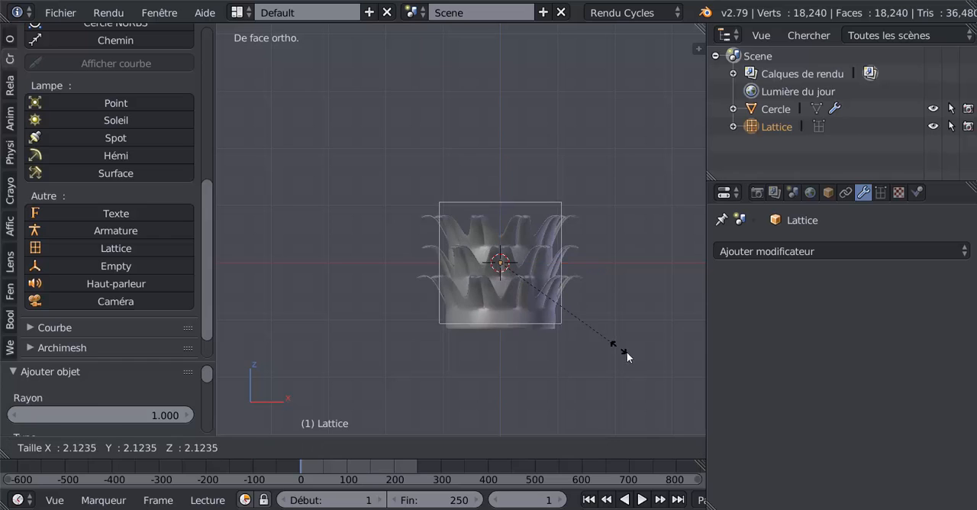
click(663, 378)
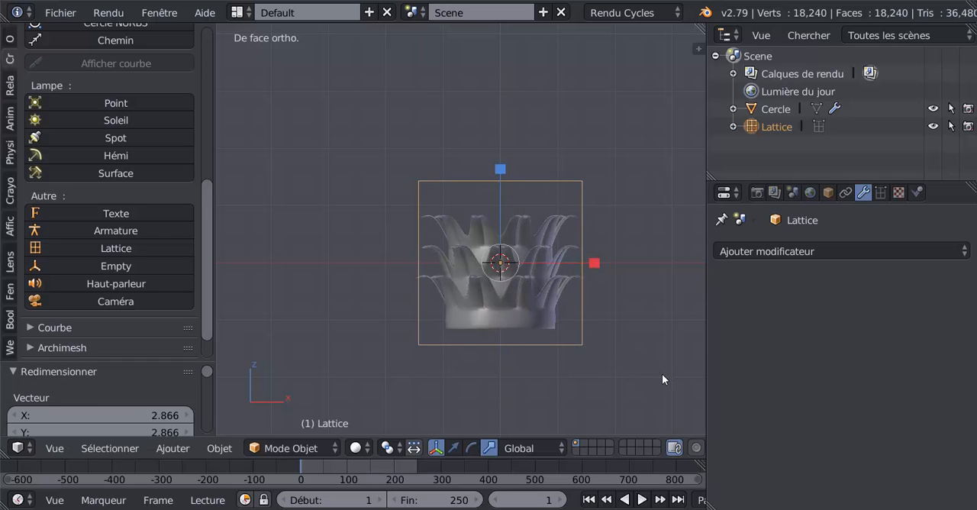
middle_drag(566, 331, 561, 361)
scroll(470, 264, up, 3)
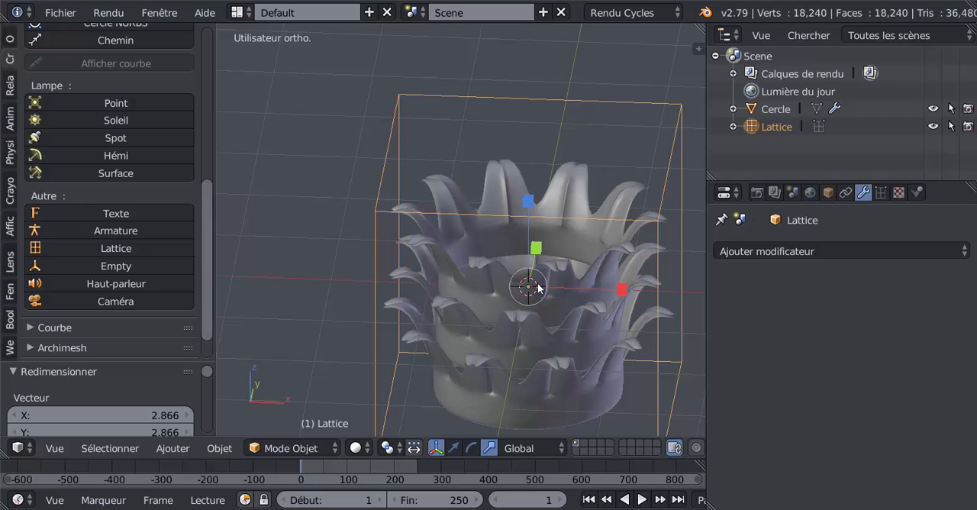
scroll(542, 304, down, 1)
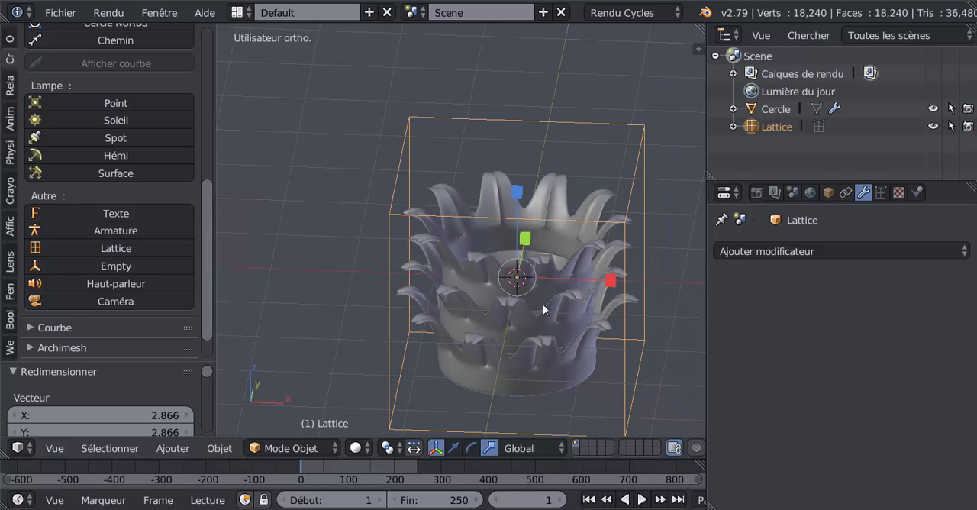
middle_drag(526, 254, 541, 226)
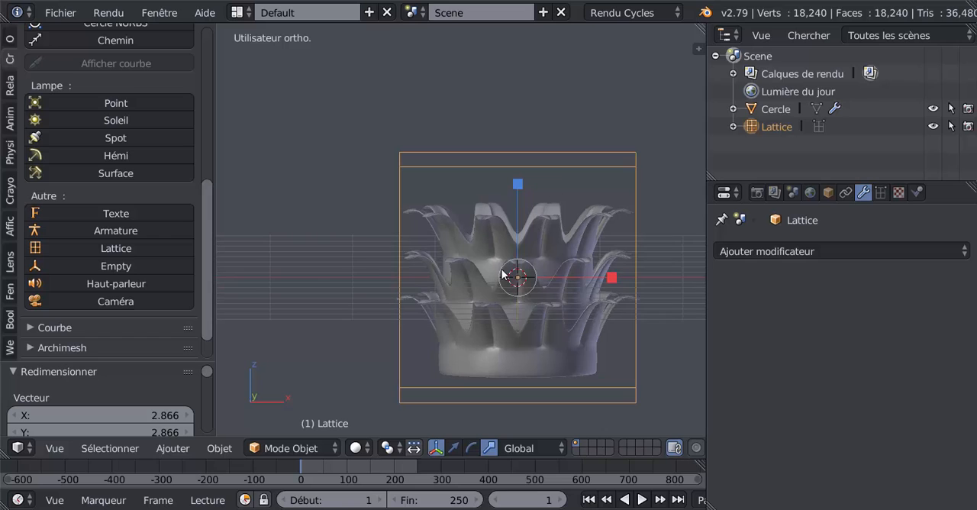
- In front view, scale the lattice along Z by about 0.829, then uniformly by about 1.069
middle_drag(482, 284, 391, 267)
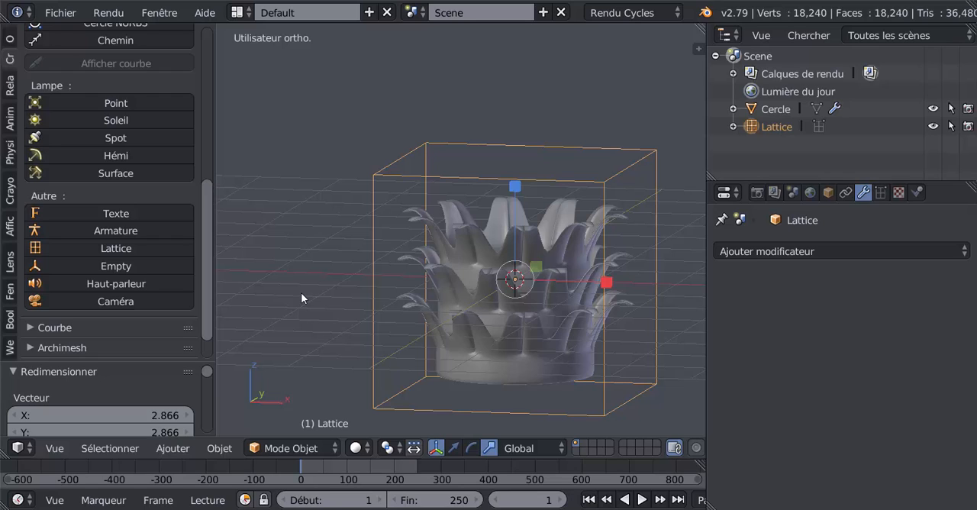
key(KP_1)
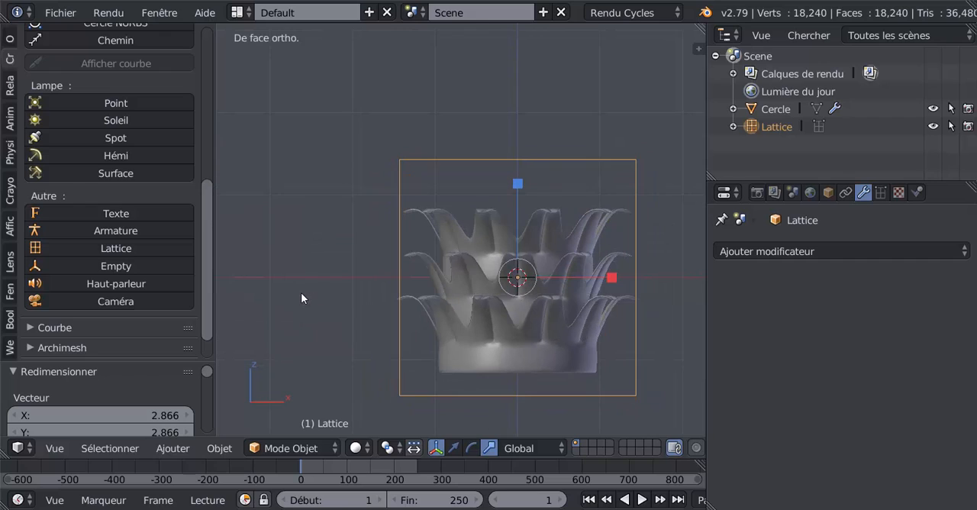
drag(518, 183, 523, 207)
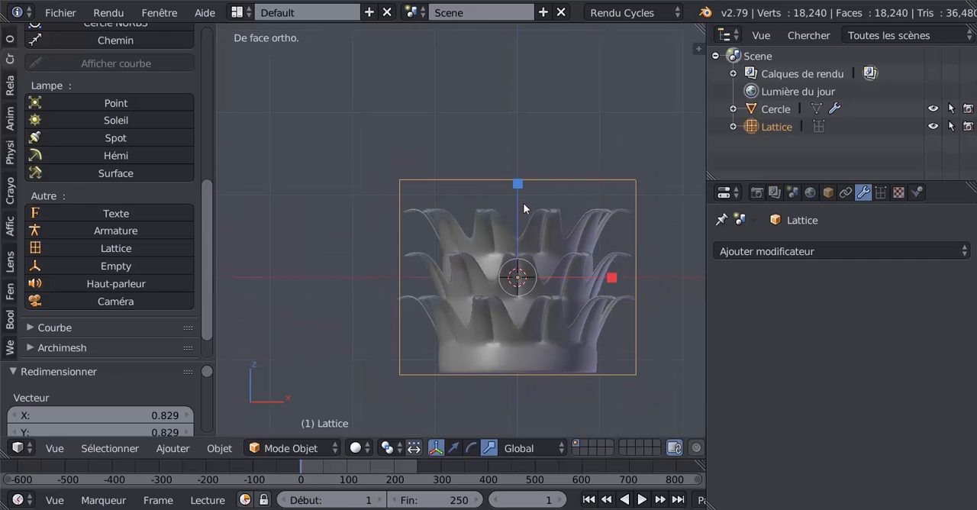
key(s)
click(562, 338)
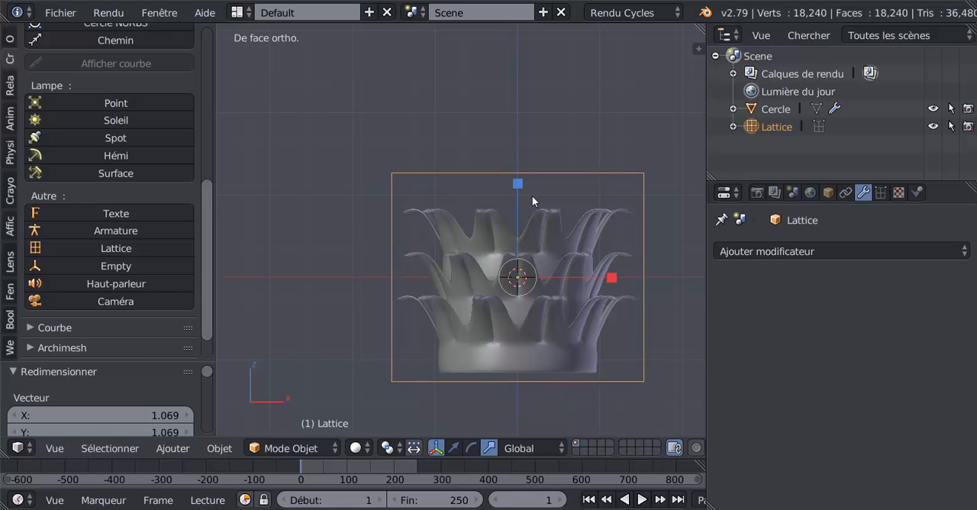
- Scale the lattice along Z by about 0.837, then lower it and rescale its height by about 1.039 to fit the capital
drag(519, 190, 516, 198)
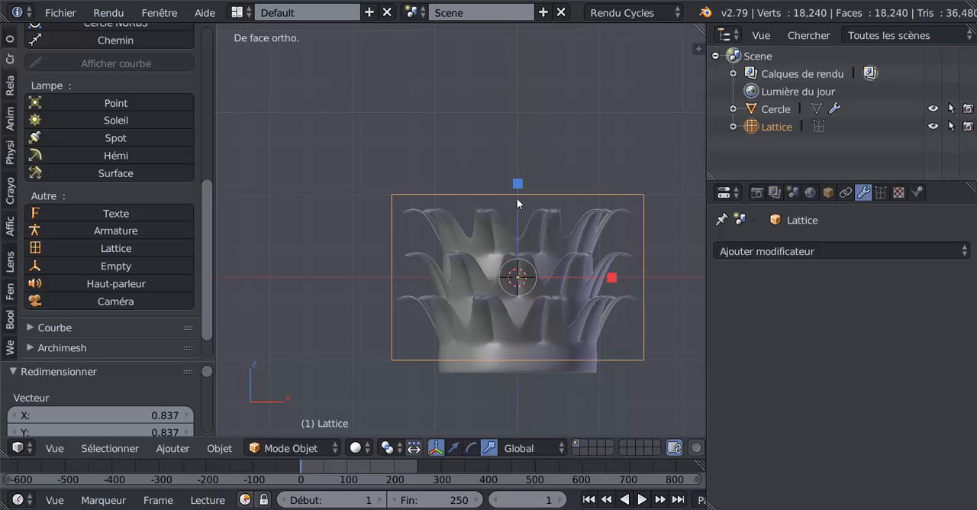
click(454, 448)
mouse_move(519, 189)
mouse_down()
mouse_move(526, 210)
mouse_move(519, 198)
mouse_up()
click(487, 448)
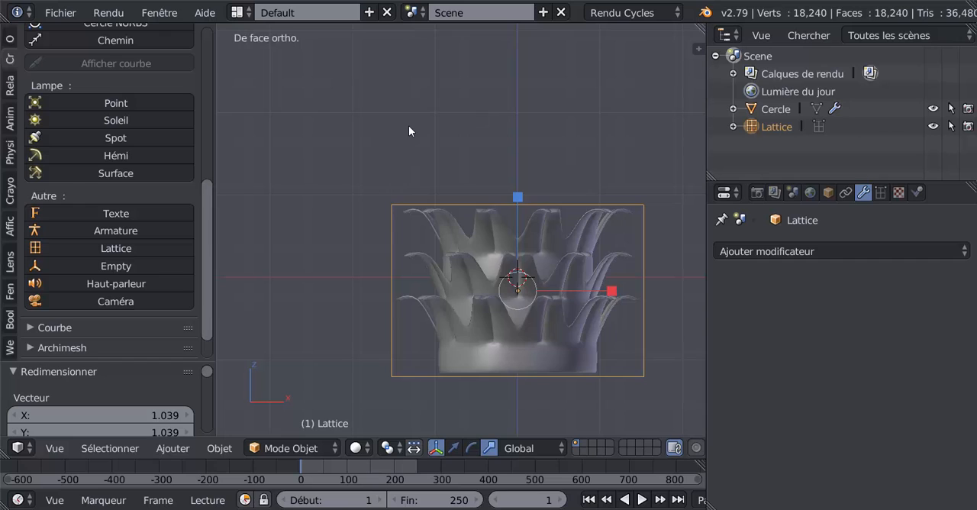
- In top view, scale the lattice along Y by about 0.961 and shift it along Y to centre it around the capital
key(KP_7)
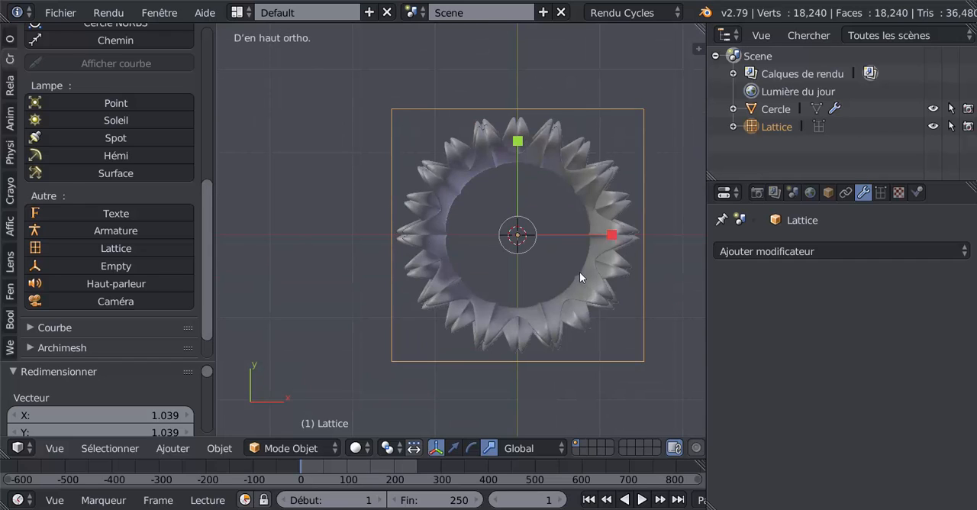
click(454, 450)
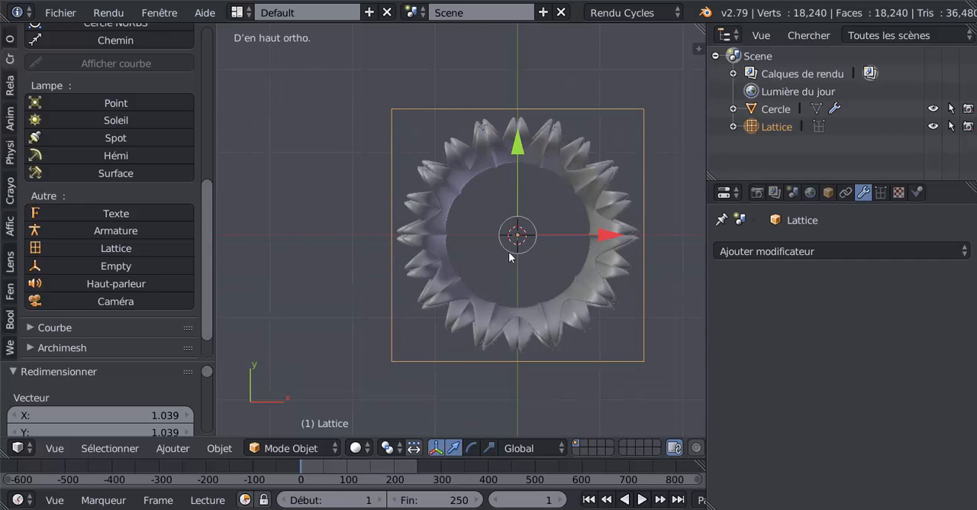
drag(517, 155, 516, 150)
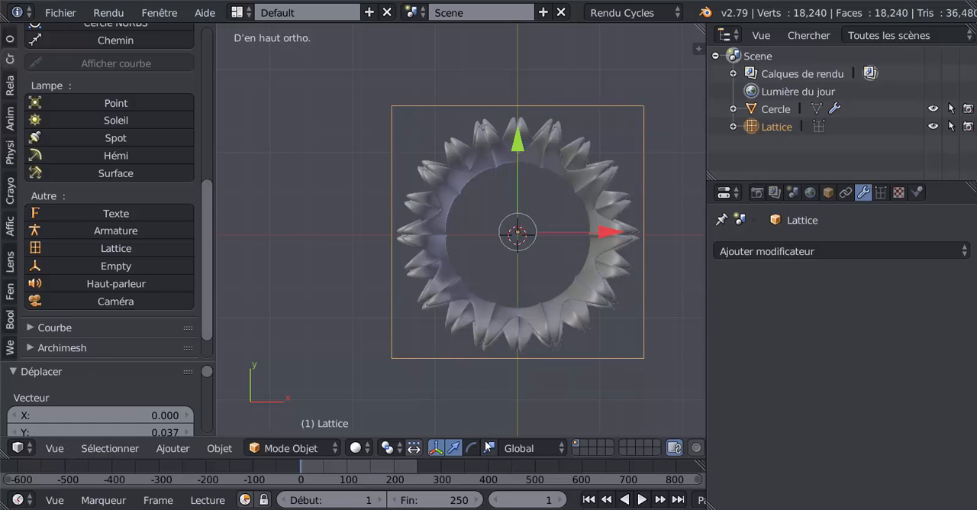
key(s)
key(y)
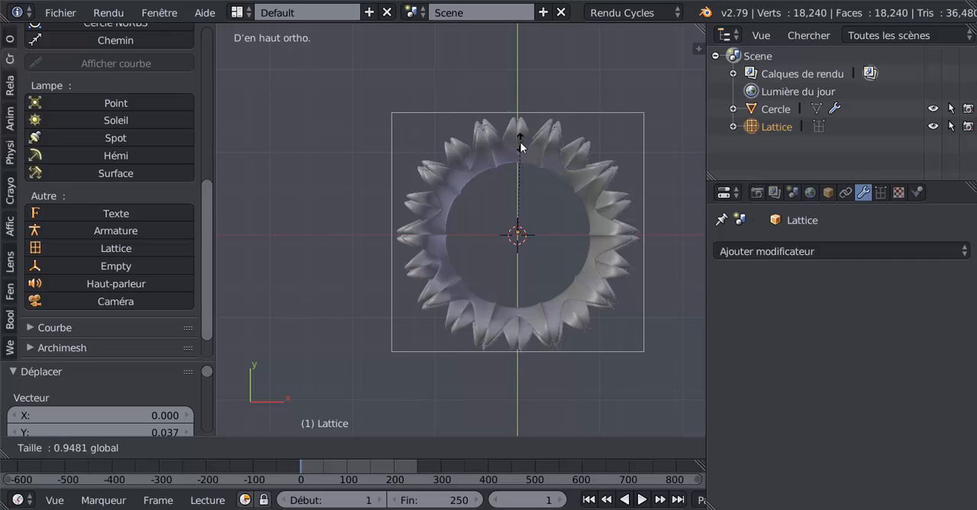
click(519, 139)
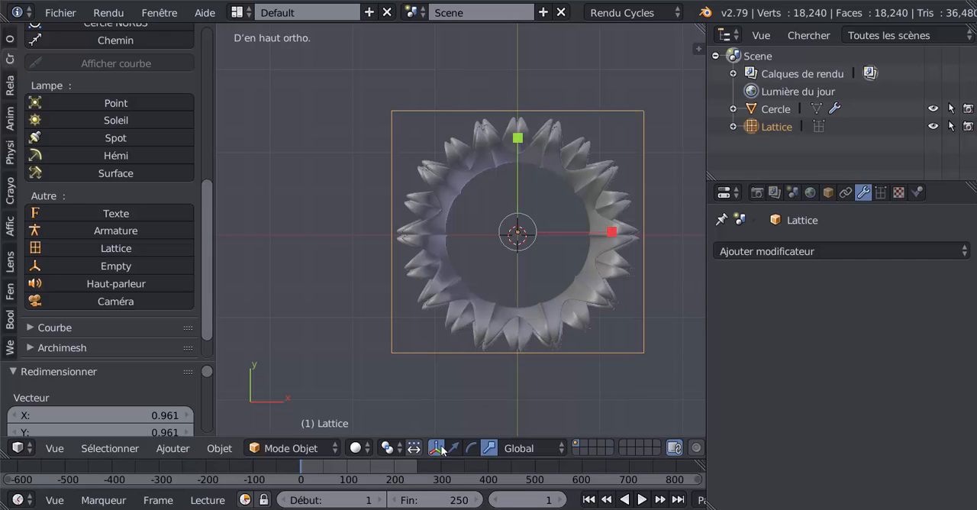
drag(517, 152, 516, 158)
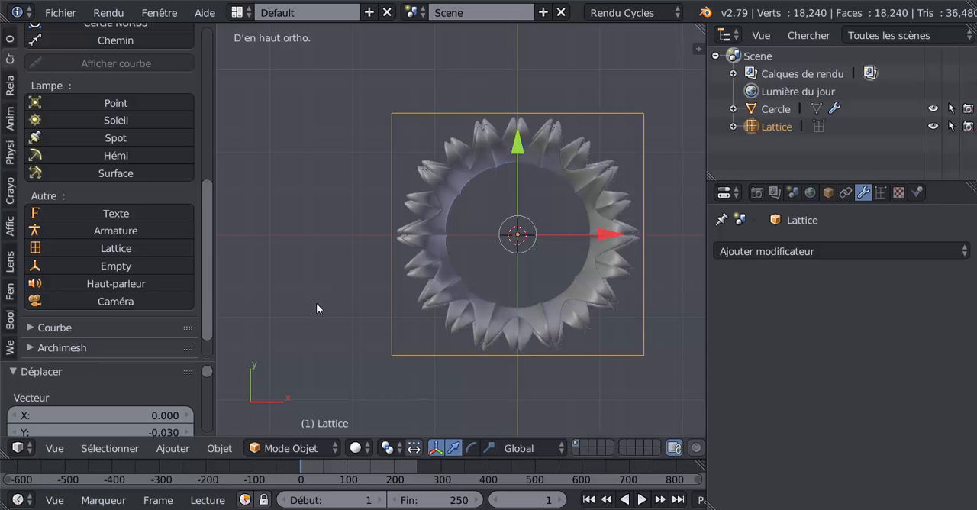
- Remove the Subdivision Surface modifier from the capital
middle_drag(296, 310, 306, 208)
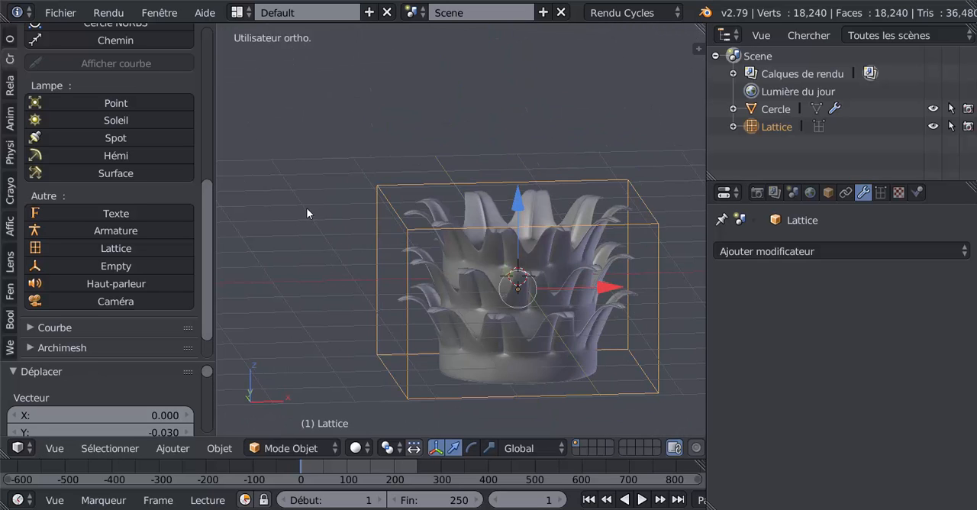
shift+middle_drag(391, 310, 308, 243)
middle_drag(296, 262, 341, 256)
right_click(474, 224)
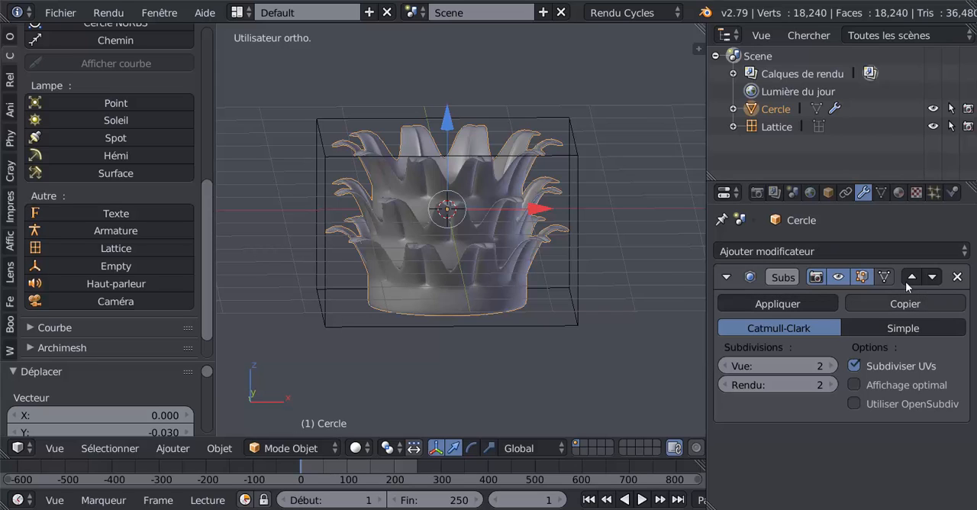
click(956, 277)
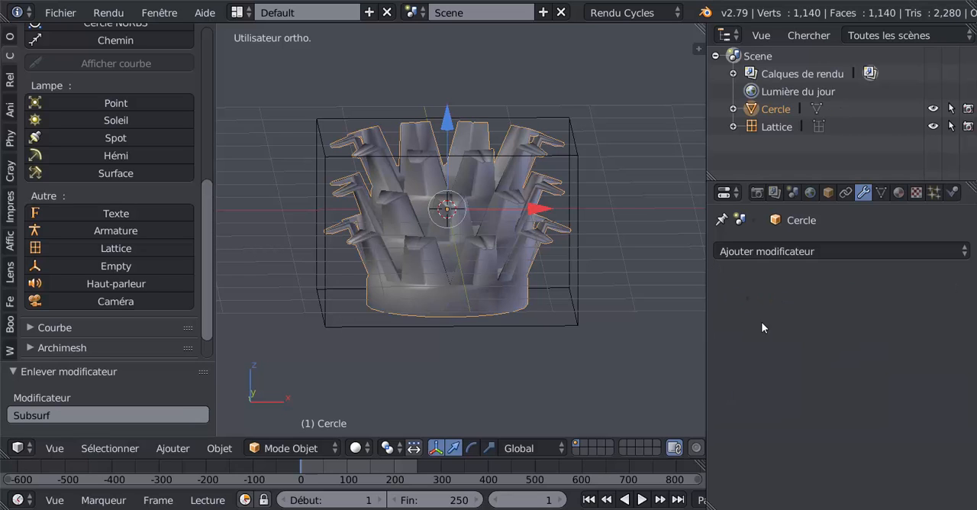
- Add a Lattice modifier to the capital
click(829, 249)
click(789, 251)
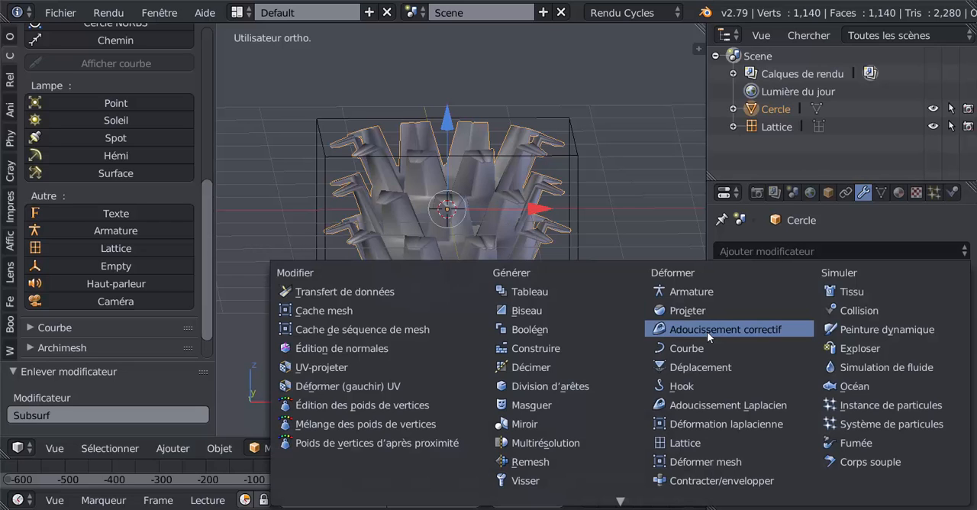
click(676, 443)
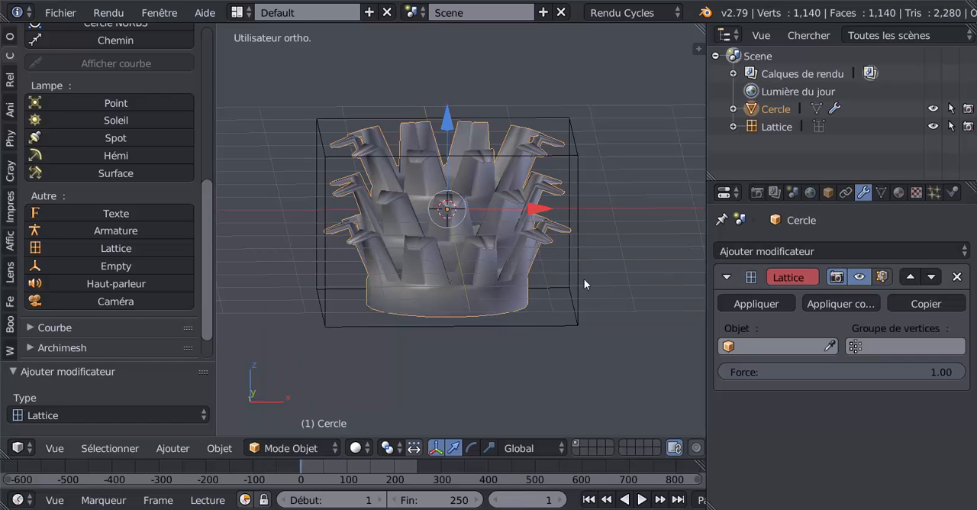
- In front view, raise the lattice slightly and scale it along Z by about 1.071 to enclose the capital's full height
right_click(574, 162)
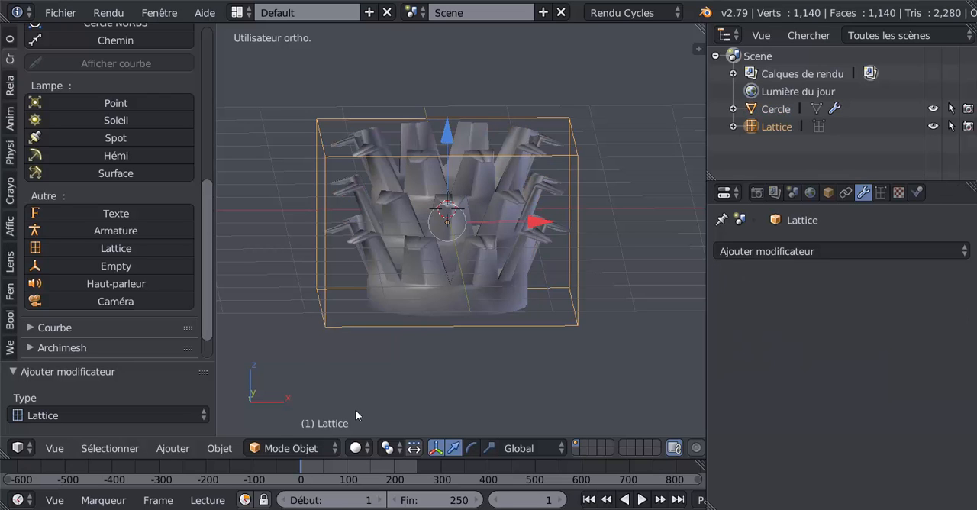
key(KP_1)
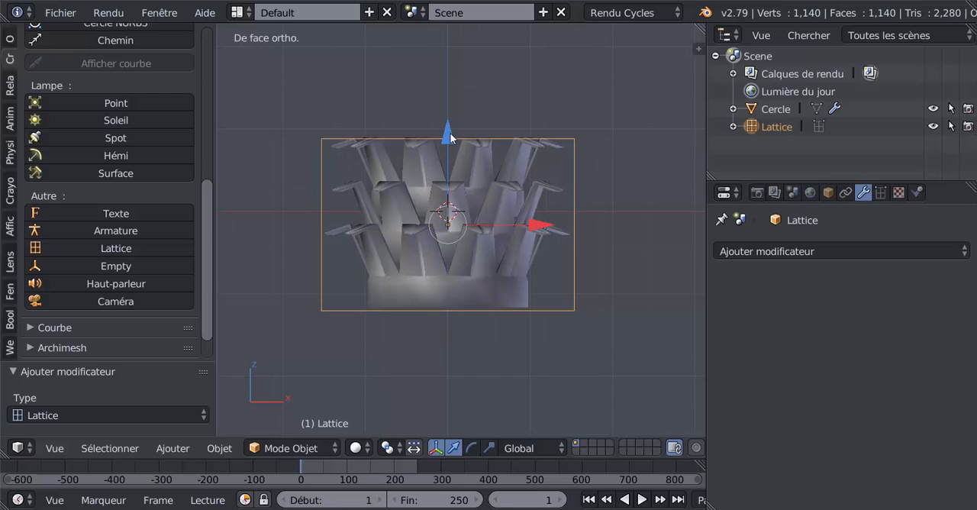
drag(450, 137, 451, 122)
click(488, 443)
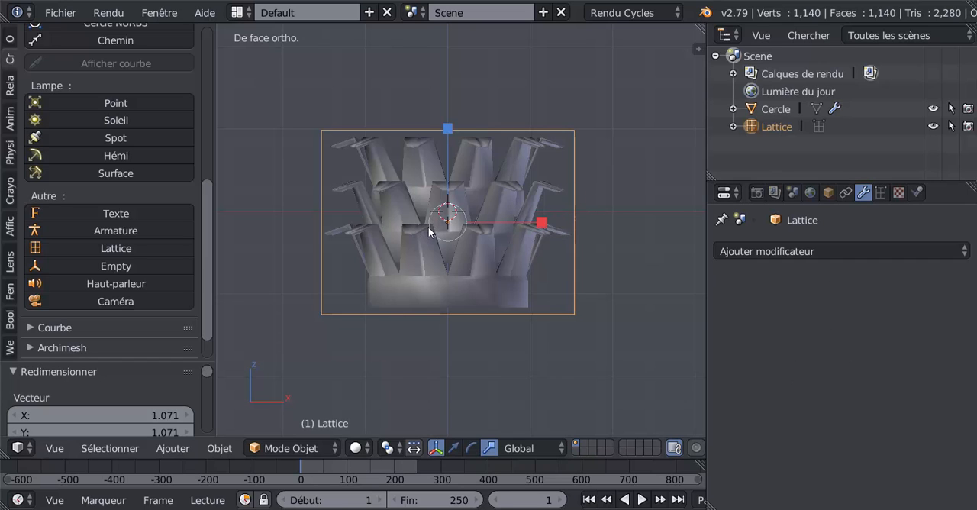
- Enter Edit Mode on the lattice and set its resolution to U 5 and V 4
key(Tab)
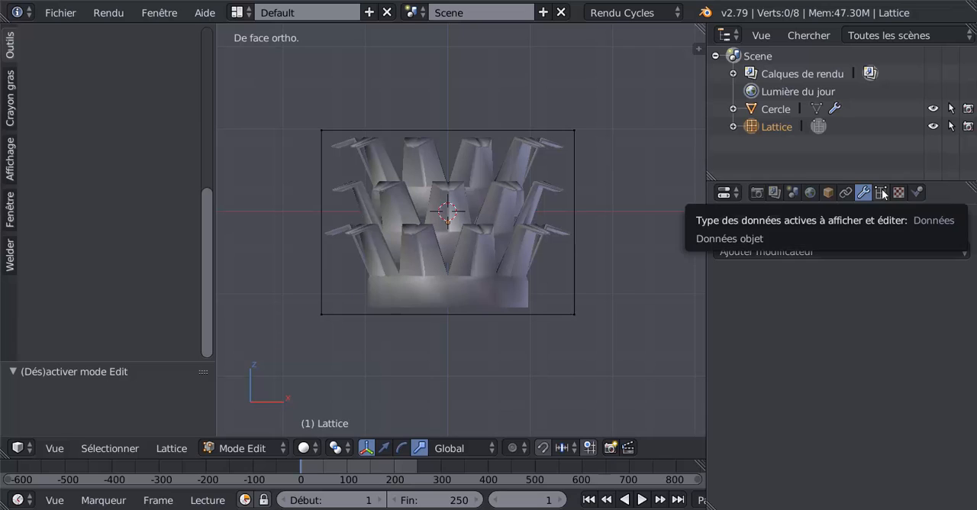
middle_drag(600, 287, 606, 299)
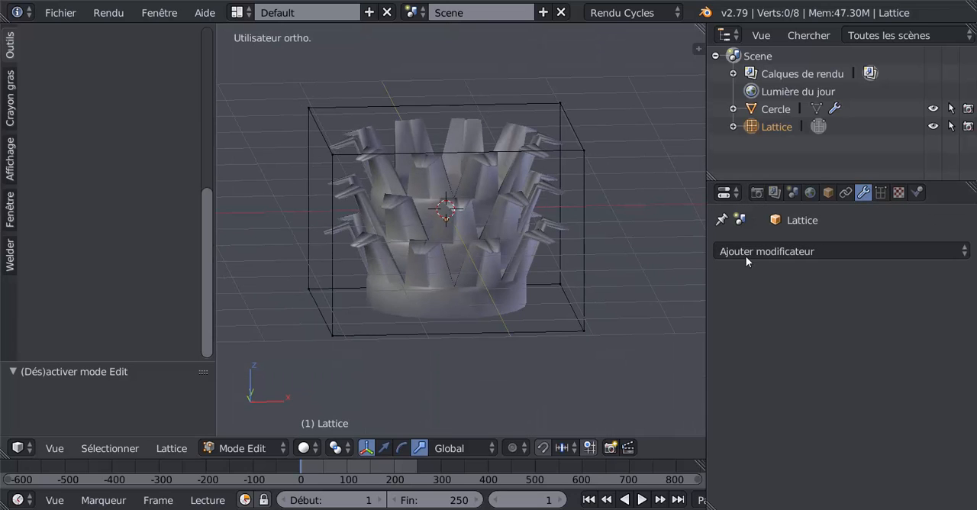
click(881, 193)
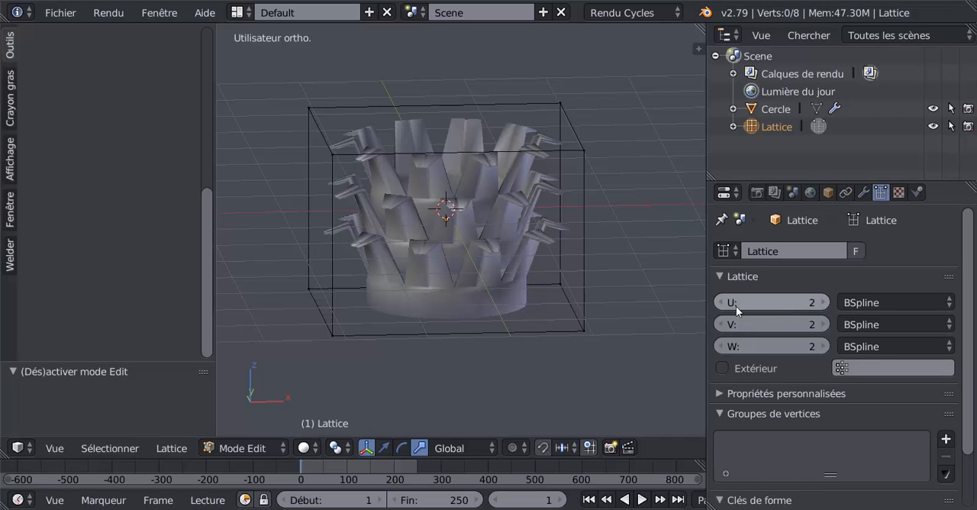
click(823, 302)
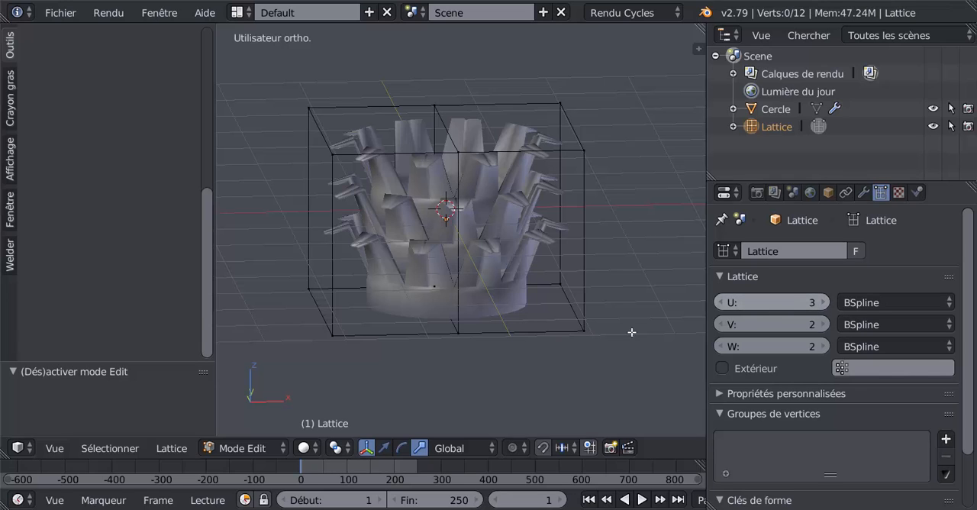
click(823, 302)
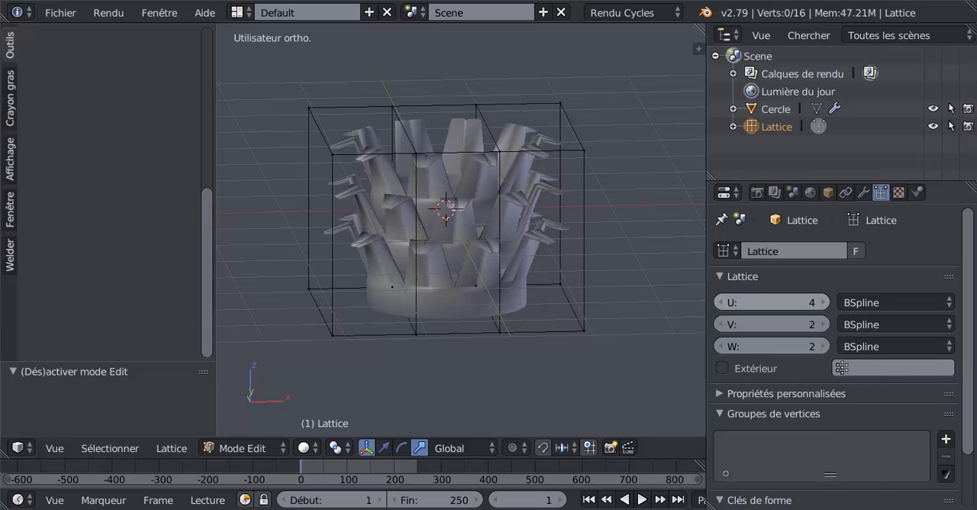
click(823, 302)
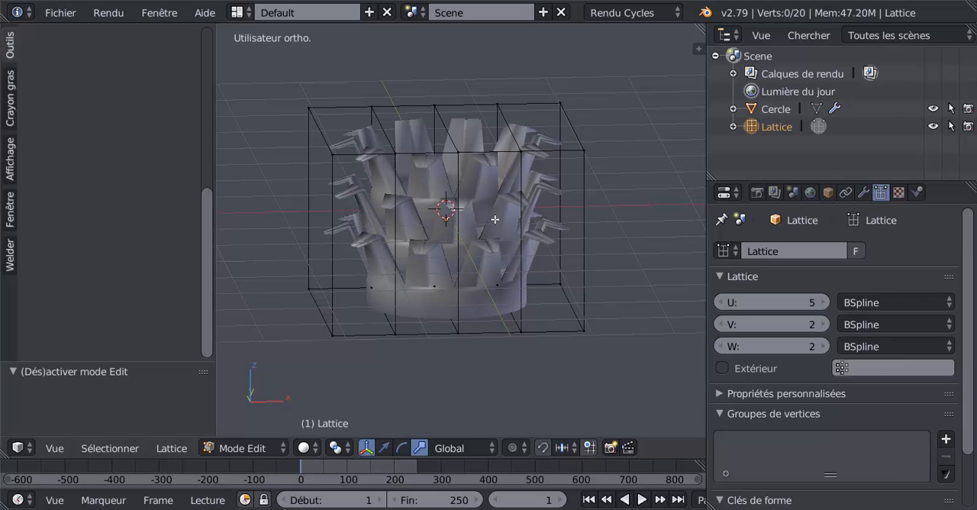
click(823, 325)
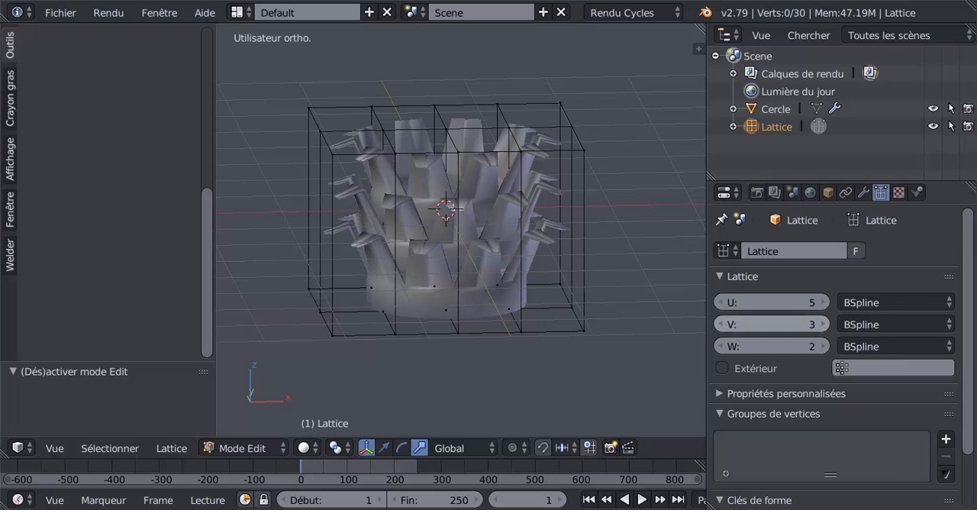
click(823, 324)
mouse_move(681, 309)
middle_down()
mouse_move(612, 307)
mouse_move(684, 306)
middle_up()
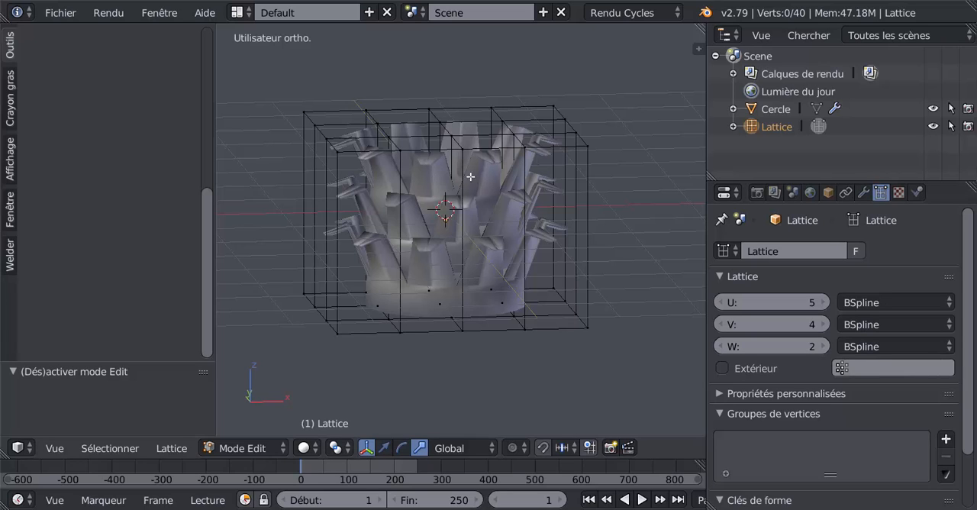
- Circle-select all the points in the lattice's top layer from the front view
key(KP_1)
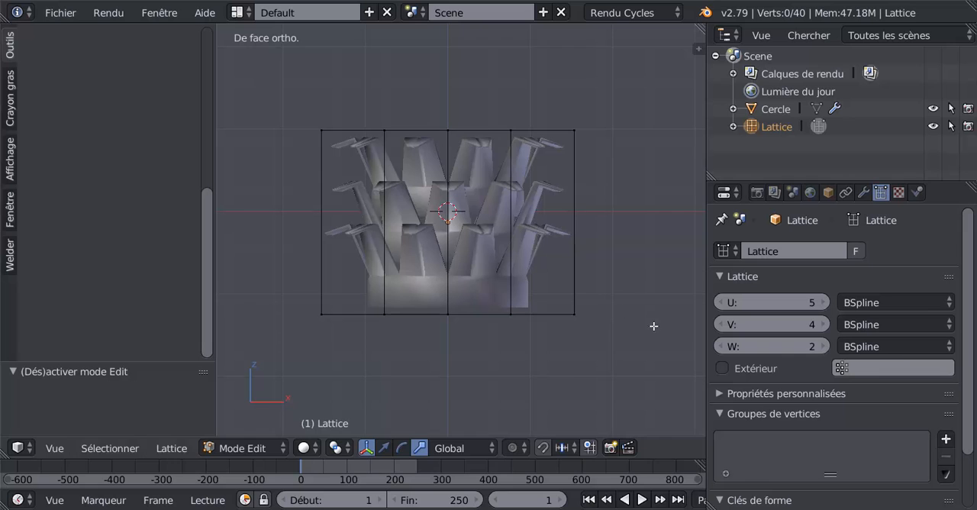
middle_drag(467, 249, 534, 298)
key(KP_1)
key(c)
mouse_move(292, 136)
mouse_down()
mouse_move(338, 115)
mouse_move(633, 119)
mouse_up()
right_click(264, 321)
middle_drag(264, 321, 418, 331)
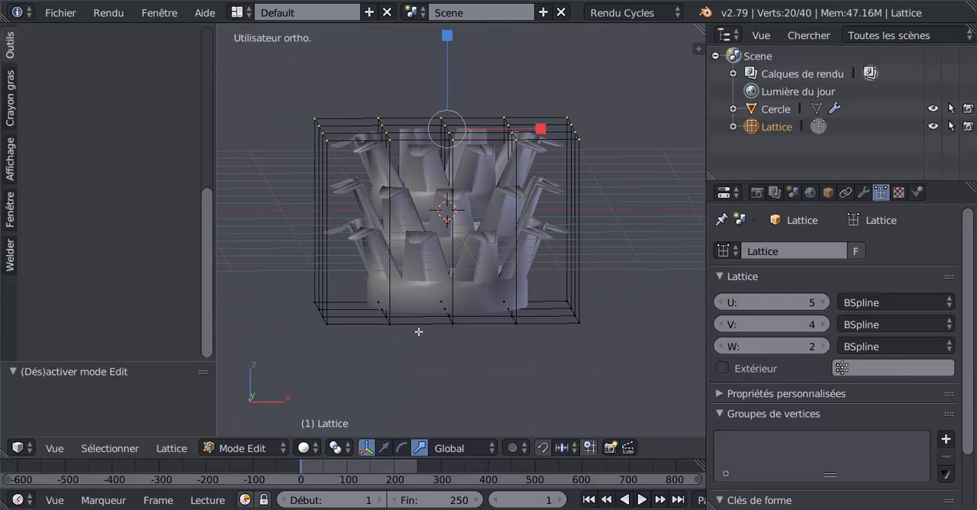
middle_drag(536, 348, 549, 349)
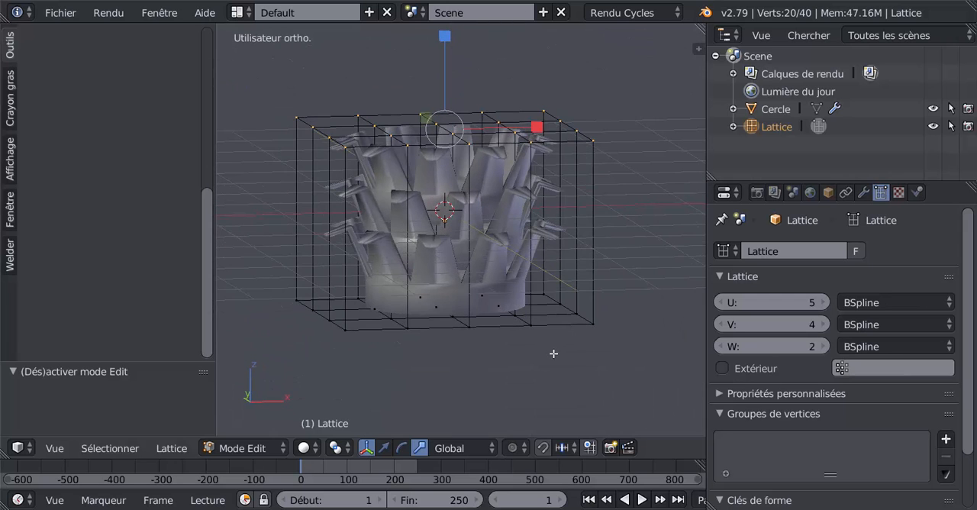
key(s)
key(Escape)
middle_drag(484, 385, 461, 386)
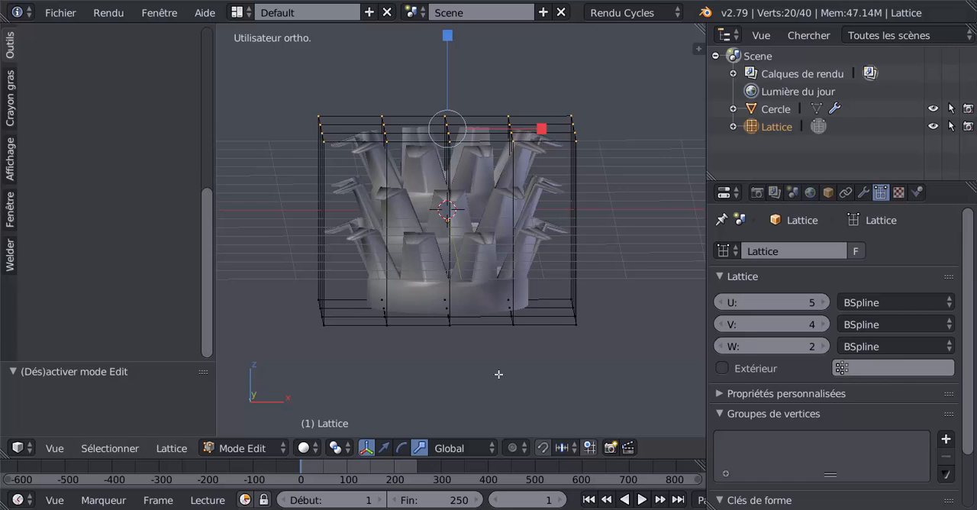
- Leave the lattice's Edit Mode and assign the lattice as the target object of the capital's Lattice modifier
key(Tab)
right_click(492, 294)
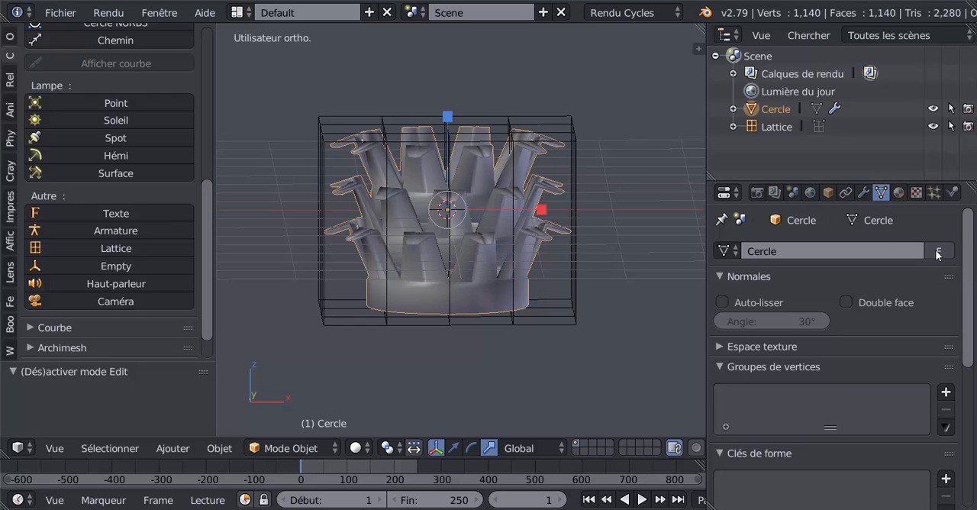
middle_drag(474, 285, 468, 303)
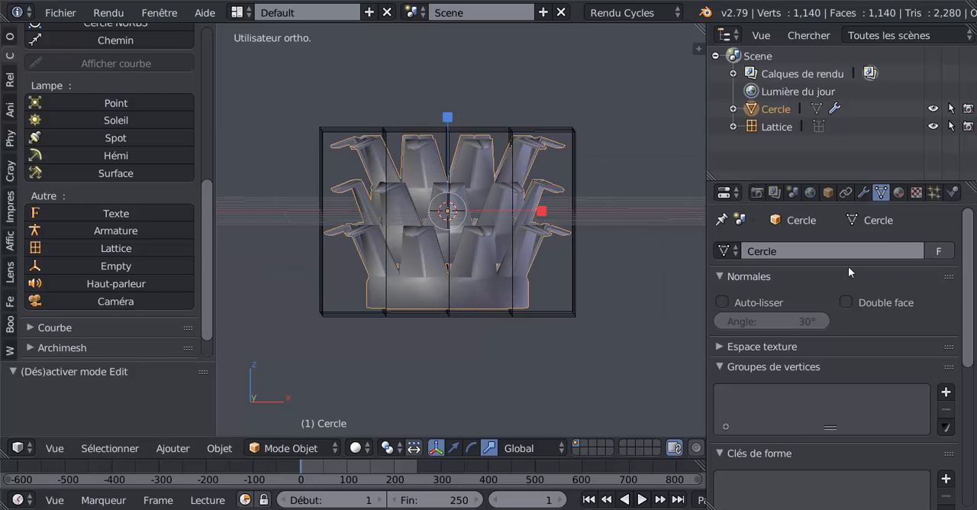
key(Tab)
middle_drag(512, 357, 510, 344)
key(Tab)
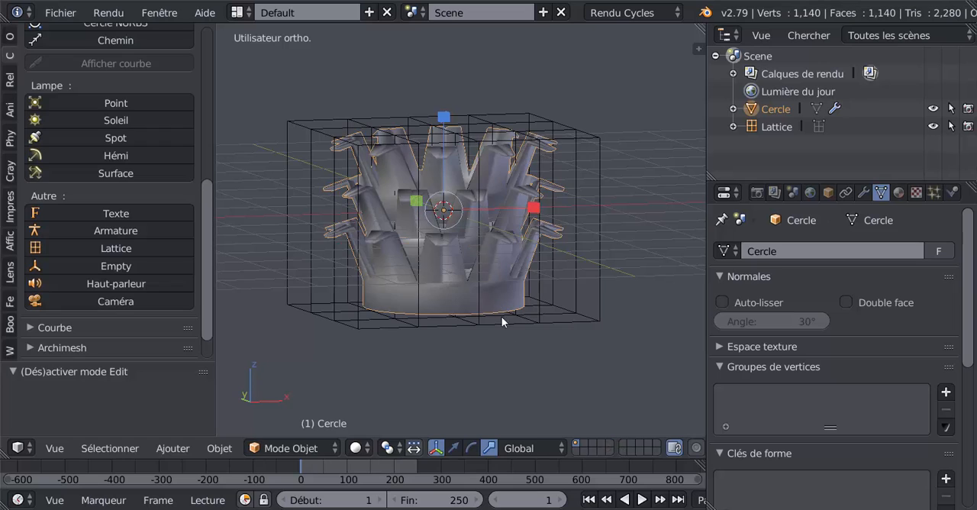
right_click(522, 324)
right_click(516, 290)
middle_drag(632, 358, 664, 339)
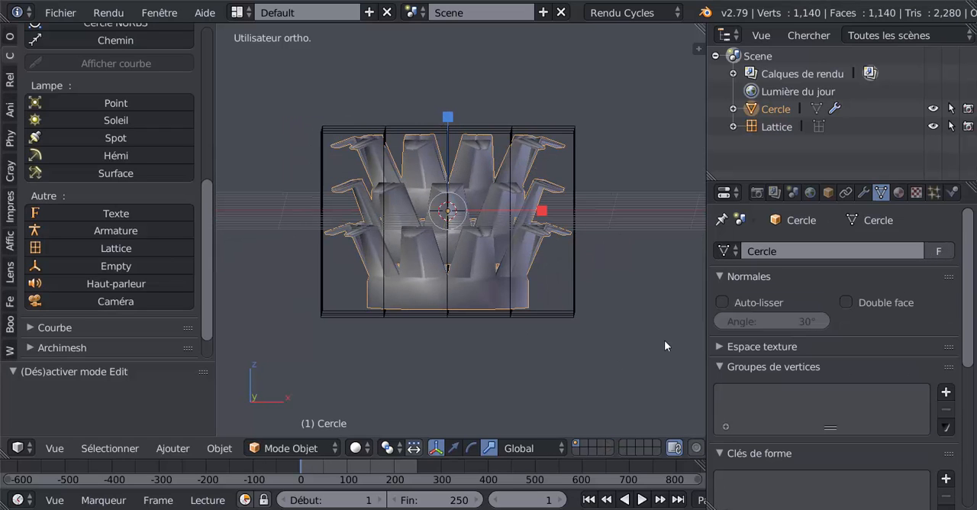
click(864, 193)
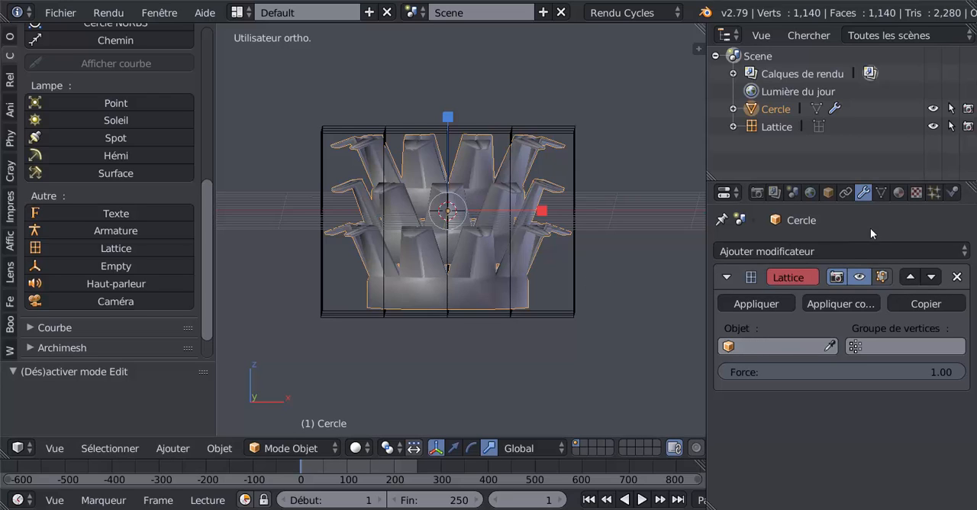
click(783, 347)
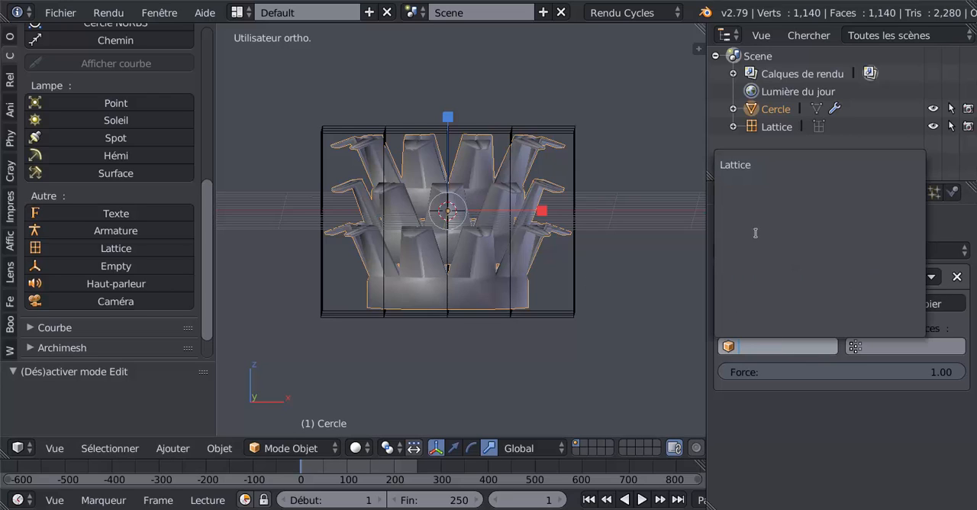
click(752, 166)
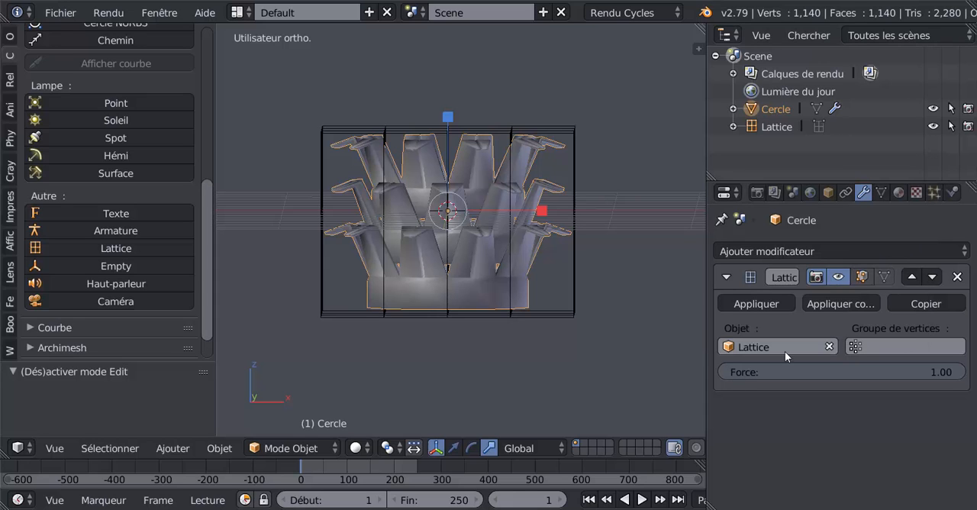
- In the lattice's Edit Mode, scale its top layer of points outward by about 1.483 to flare the capital
middle_drag(465, 358, 516, 367)
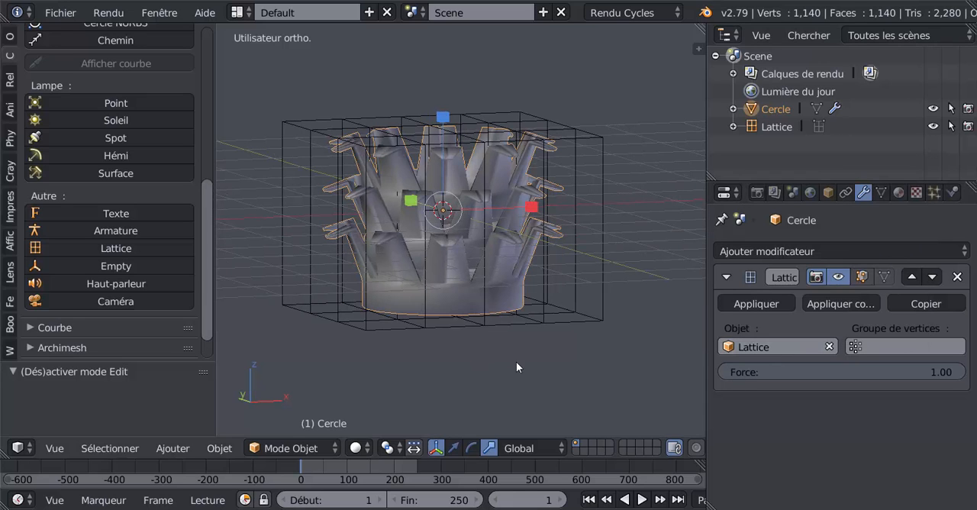
right_click(537, 316)
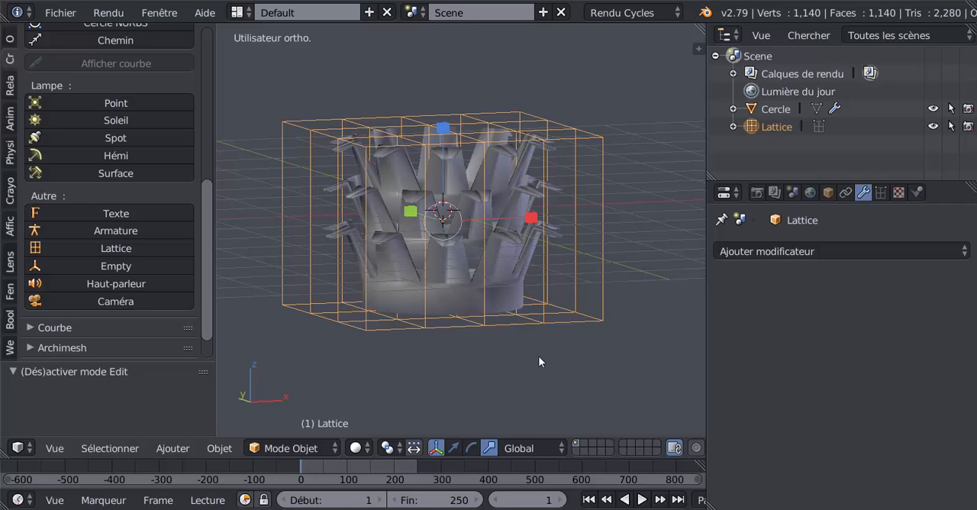
key(Tab)
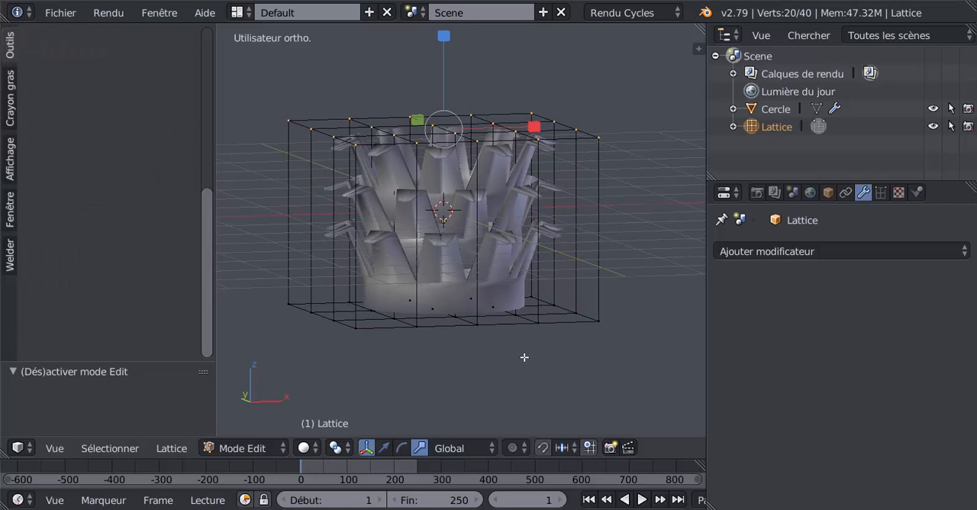
key(s)
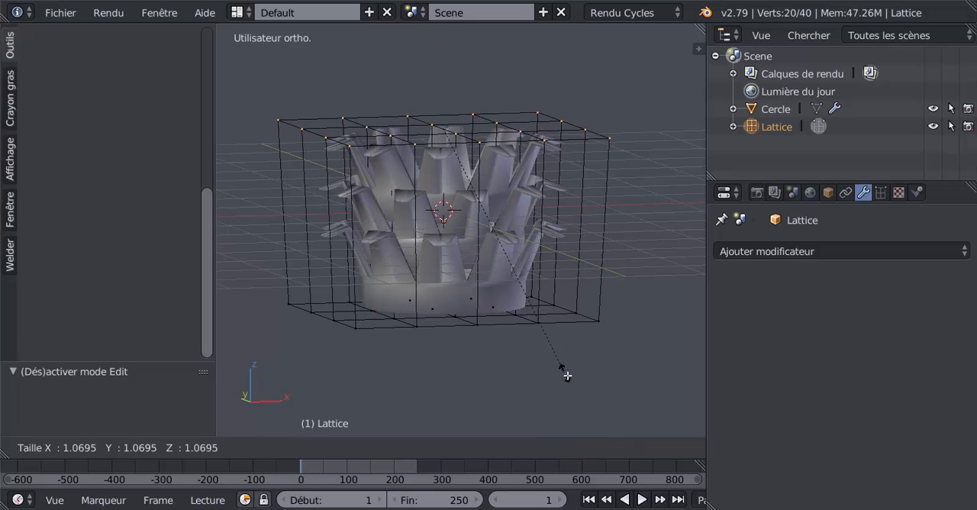
click(644, 41)
- Examine the flared capital's profile inside the lattice from several angles and distances
middle_drag(556, 153, 487, 179)
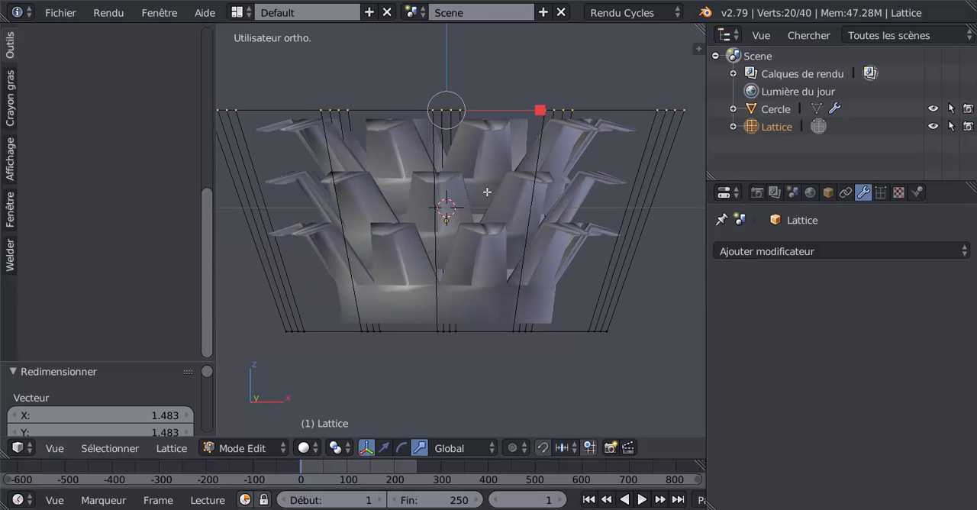
middle_drag(561, 359, 587, 373)
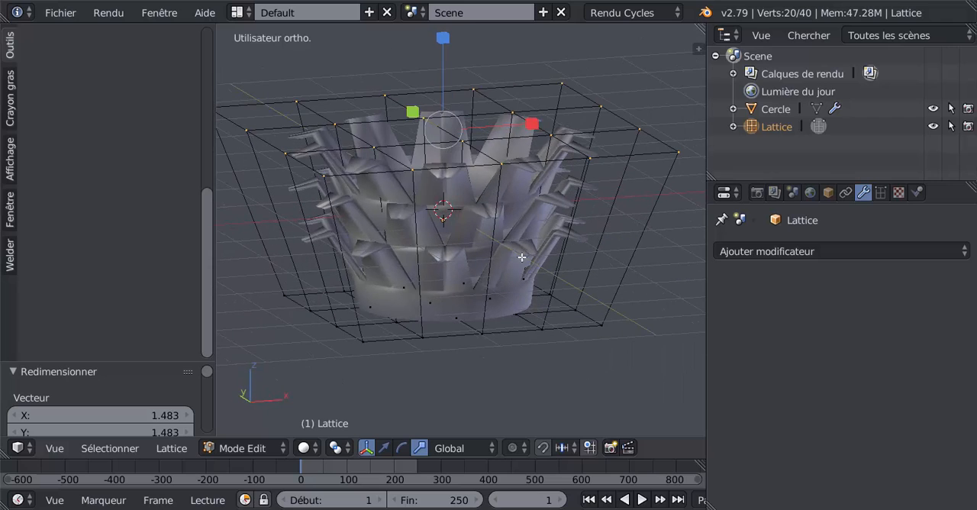
middle_drag(522, 257, 498, 239)
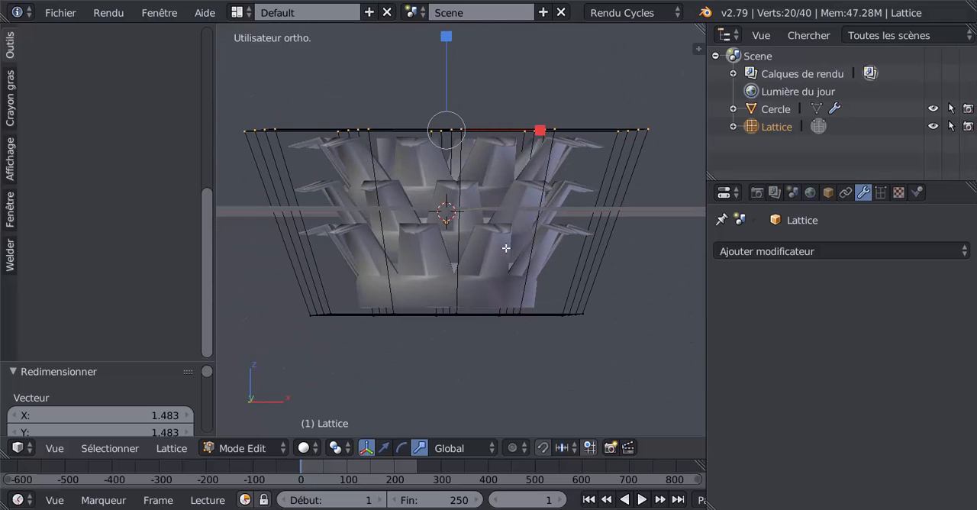
scroll(506, 247, up, 4)
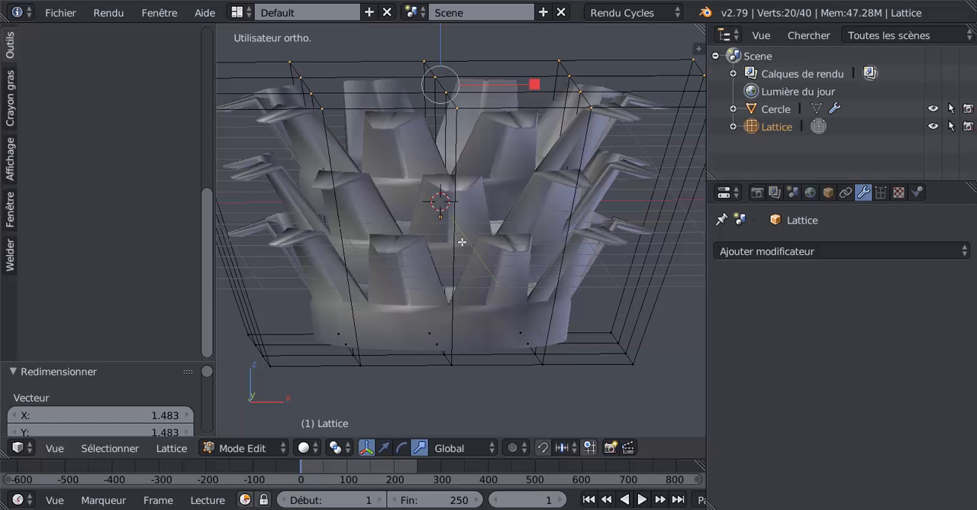
scroll(467, 238, down, 4)
scroll(496, 256, up, 2)
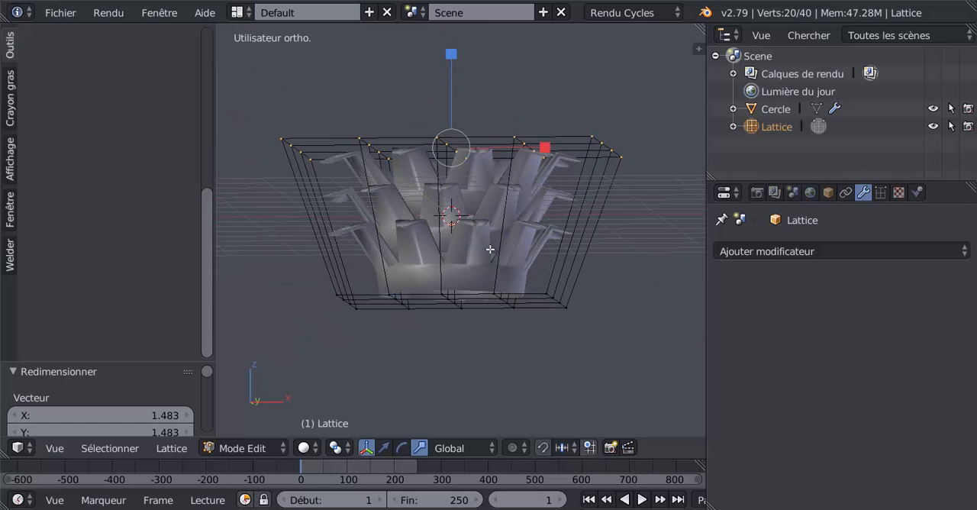
middle_drag(554, 261, 473, 244)
scroll(492, 271, up, 3)
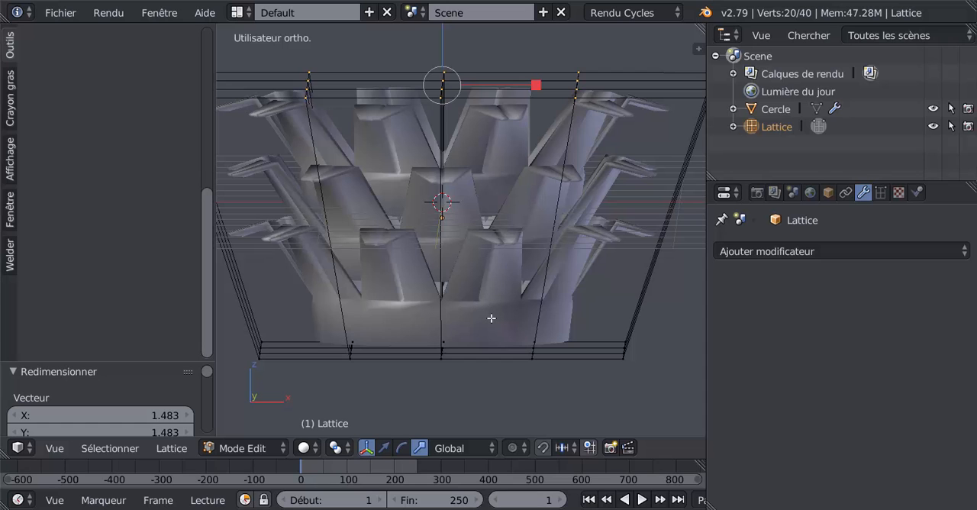
- Return to Object Mode, select the capital and apply its Lattice modifier
key(Tab)
click(490, 294)
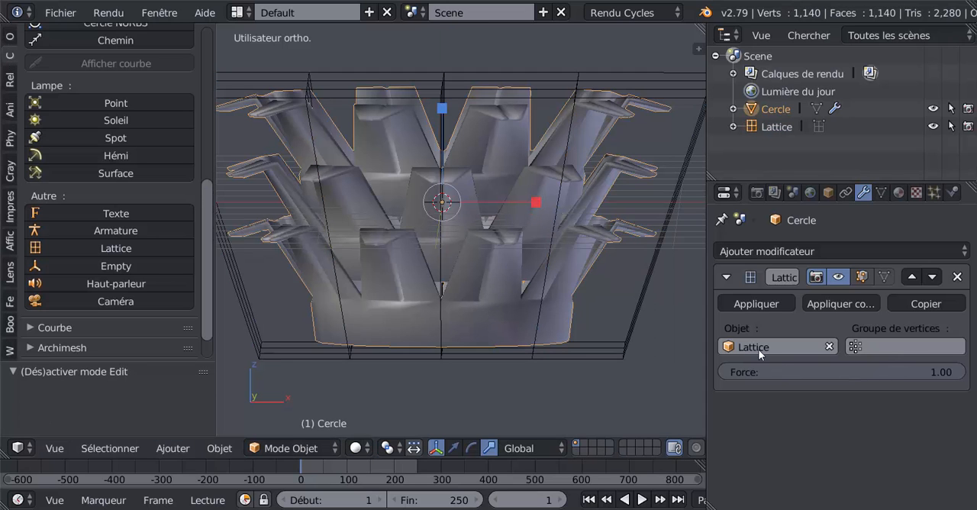
middle_drag(488, 259, 580, 294)
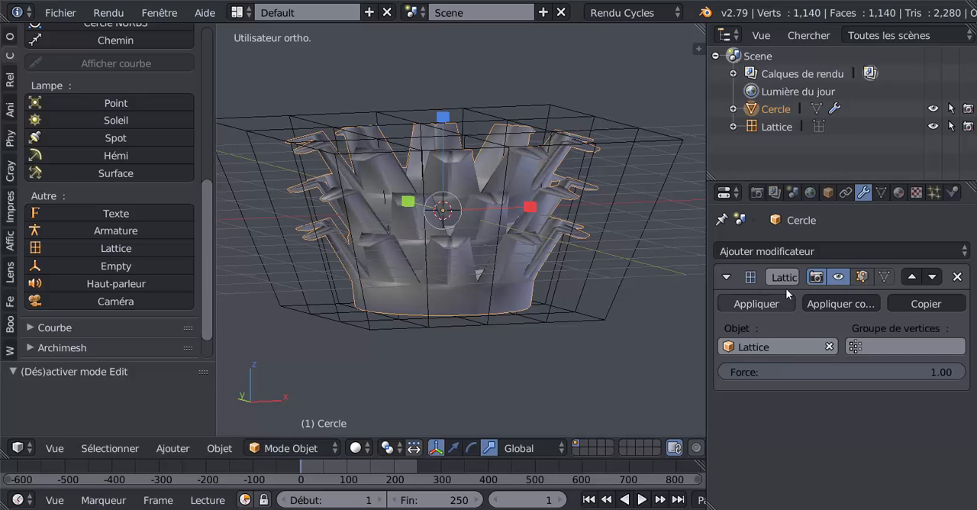
middle_drag(691, 345, 525, 289)
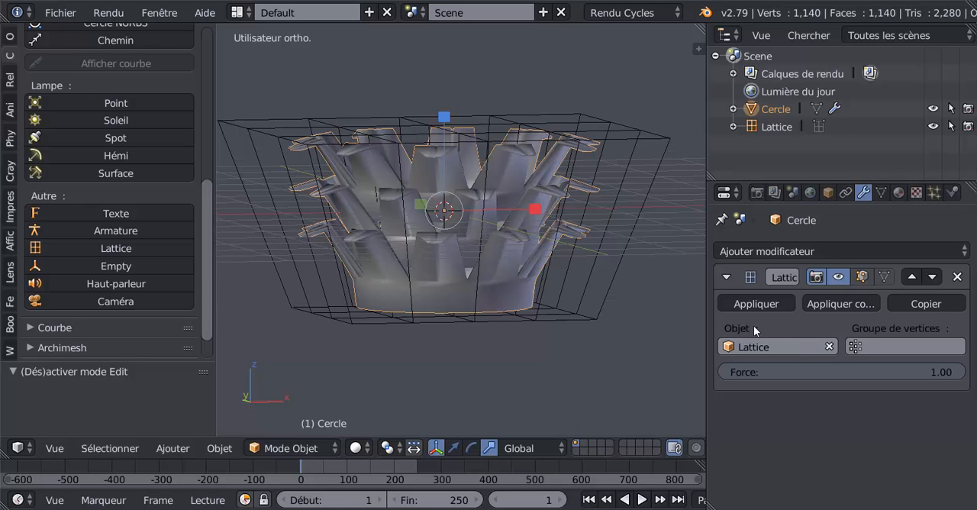
click(757, 304)
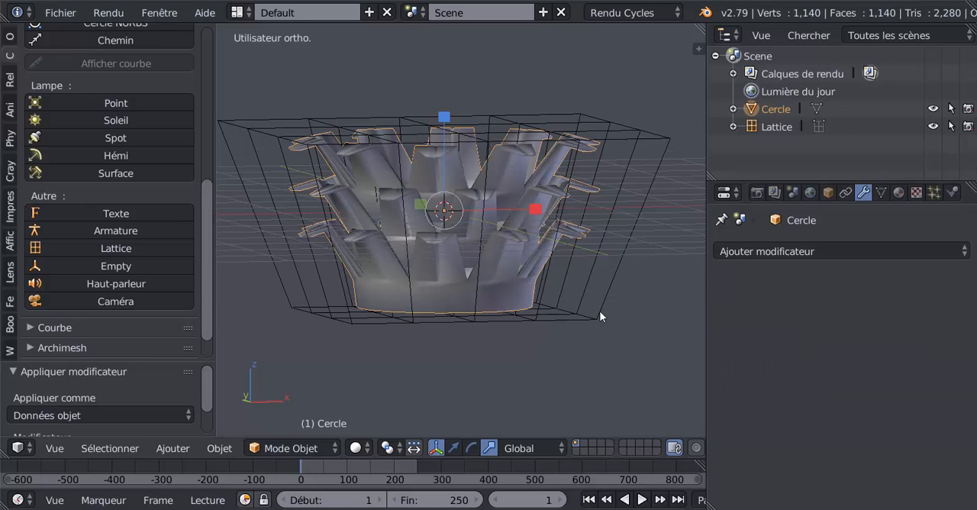
- Select the lattice around the capital and delete it
right_click(629, 240)
key(g)
right_click(631, 120)
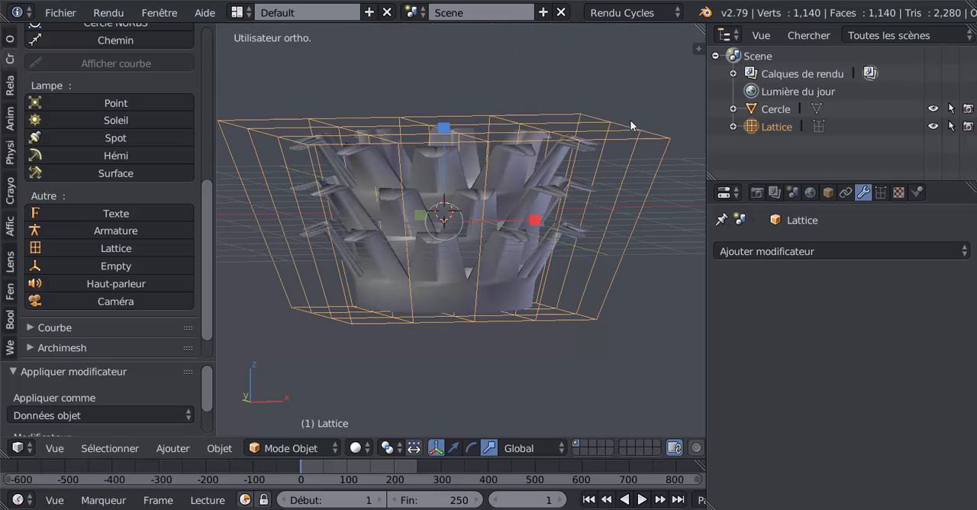
middle_drag(504, 215, 590, 269)
key(g)
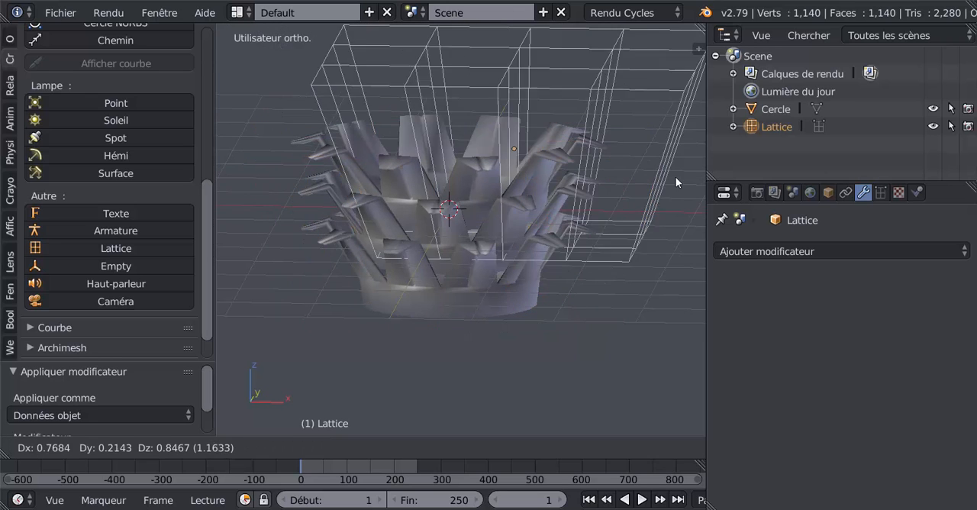
right_click(637, 236)
key(x)
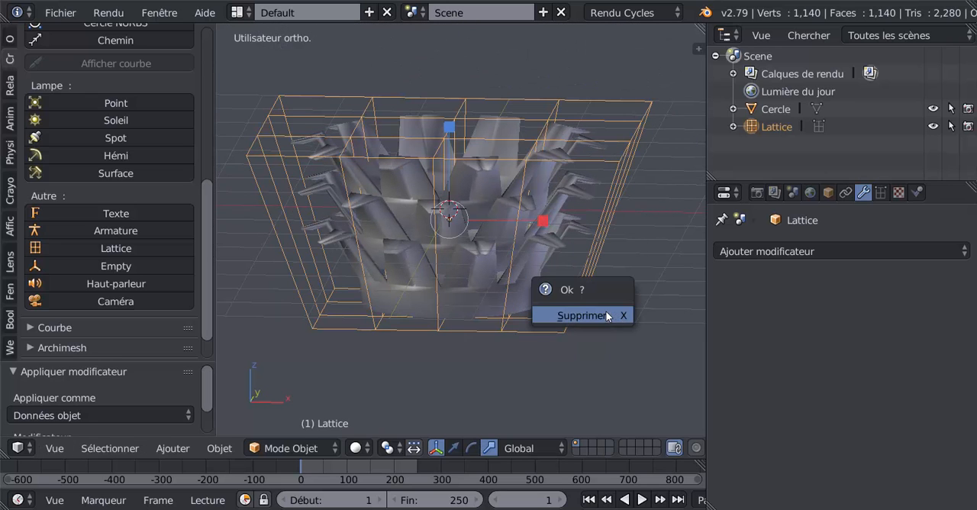
click(563, 311)
- Select the capital and add a Subdivision Surface modifier to it
right_click(534, 273)
click(863, 192)
click(868, 252)
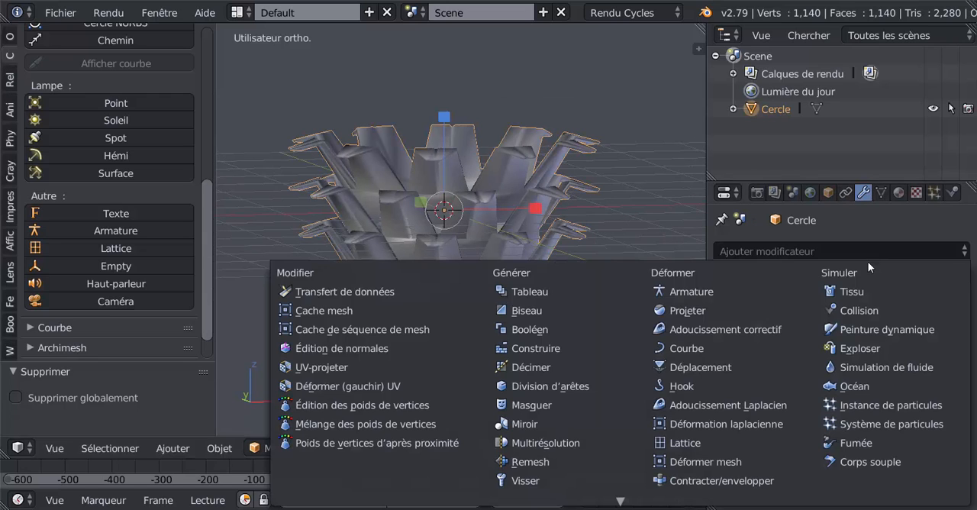
scroll(557, 458, down, 5)
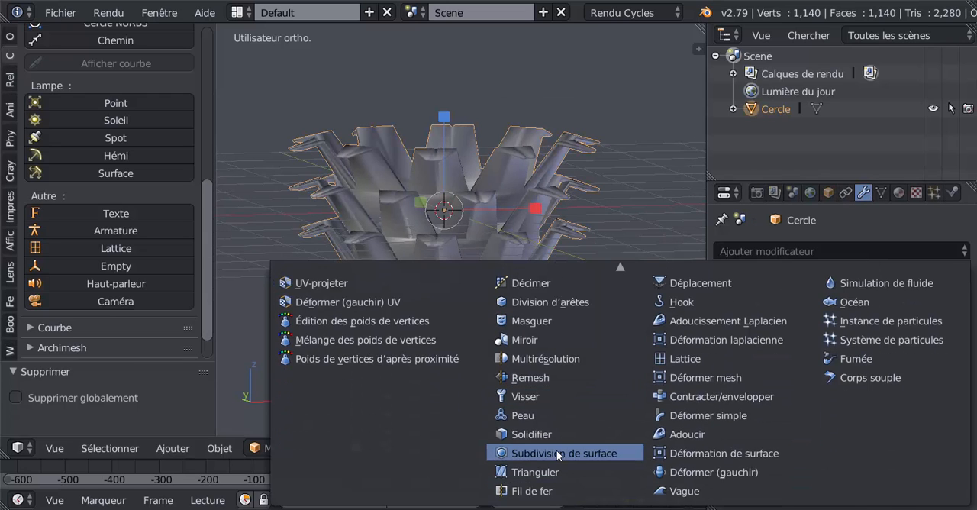
click(556, 449)
- Scale the capital along Z by about 0.784 to flatten it
mouse_move(606, 371)
middle_down()
mouse_move(650, 332)
mouse_move(603, 332)
mouse_move(563, 277)
mouse_move(589, 376)
mouse_move(616, 355)
mouse_move(618, 369)
middle_up()
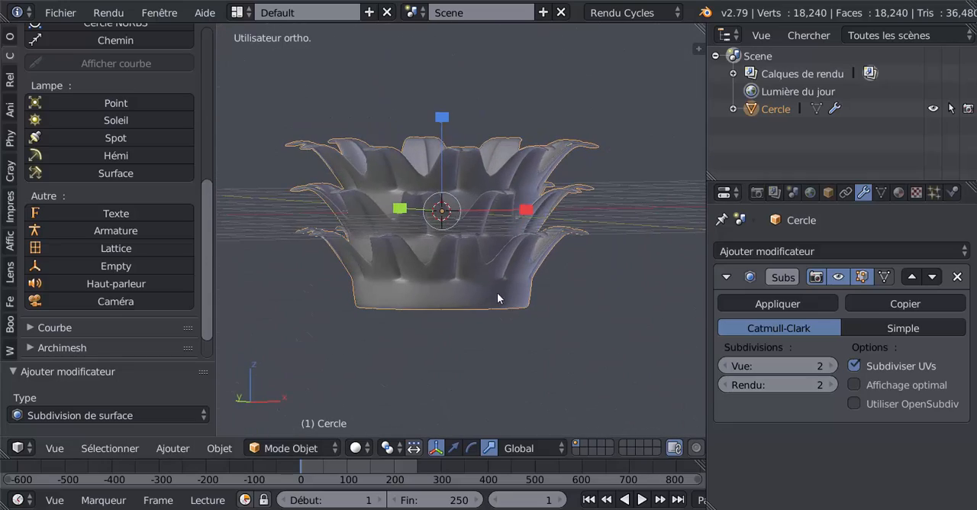
drag(442, 117, 442, 140)
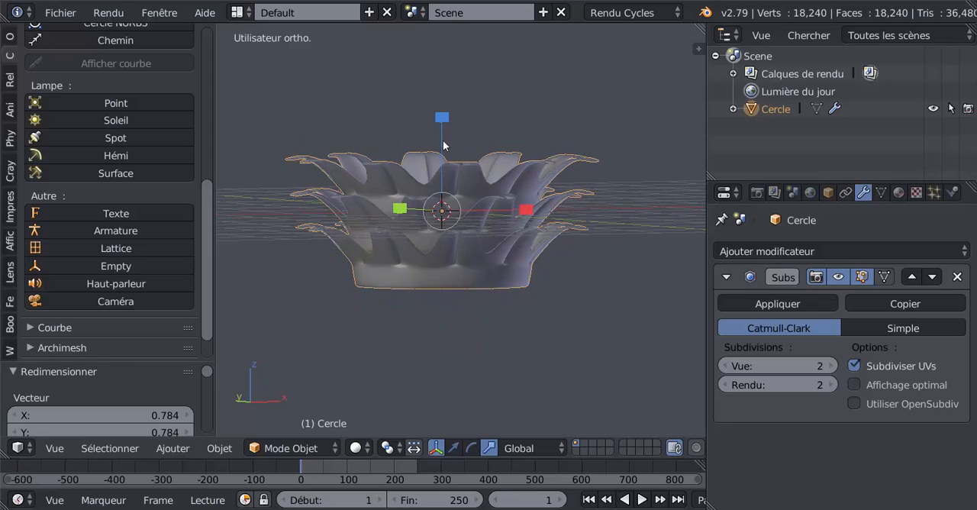
middle_drag(443, 140, 519, 269)
- In Edit Mode, add two loop cuts around the capital's base band, one near its upper edge and one near its lower edge
key(Tab)
scroll(529, 288, up, 2)
scroll(525, 266, down, 3)
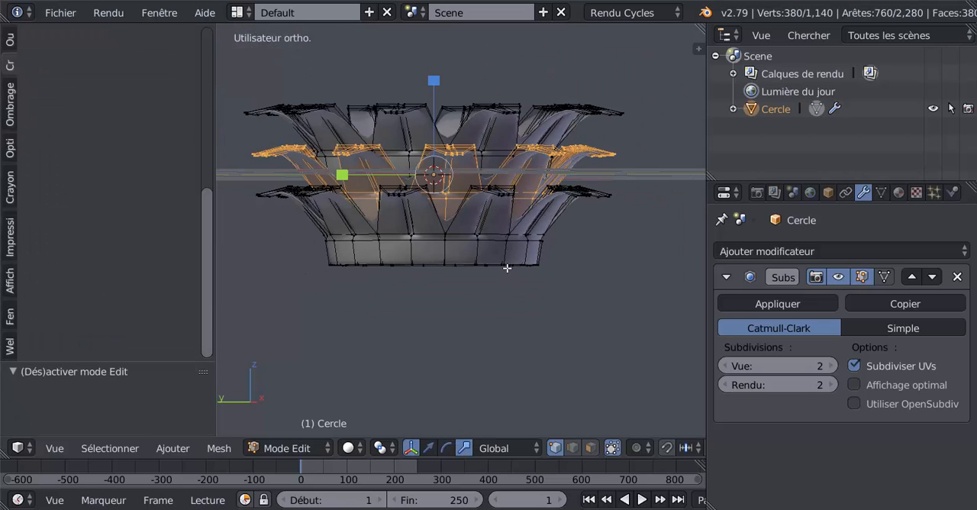
scroll(507, 267, up, 2)
key(ctrl+r)
click(535, 267)
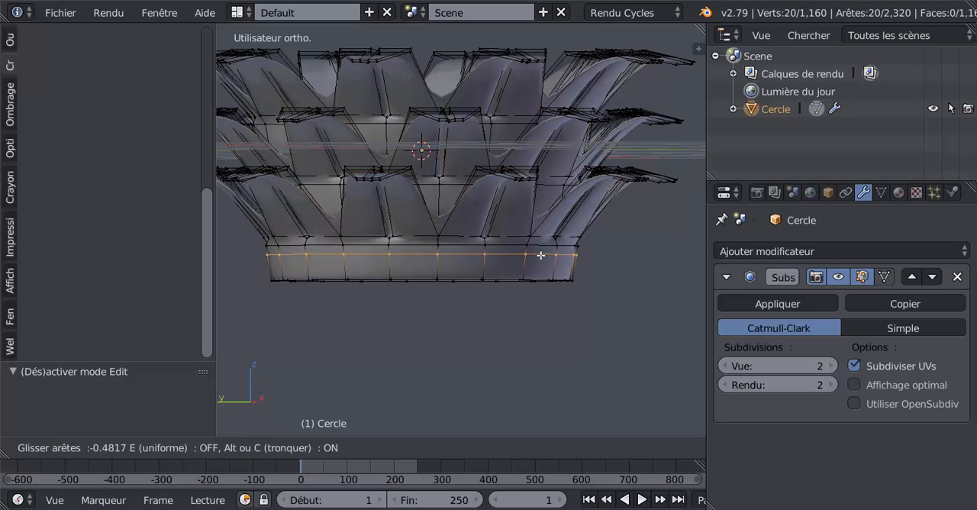
click(535, 262)
key(ctrl+r)
click(534, 264)
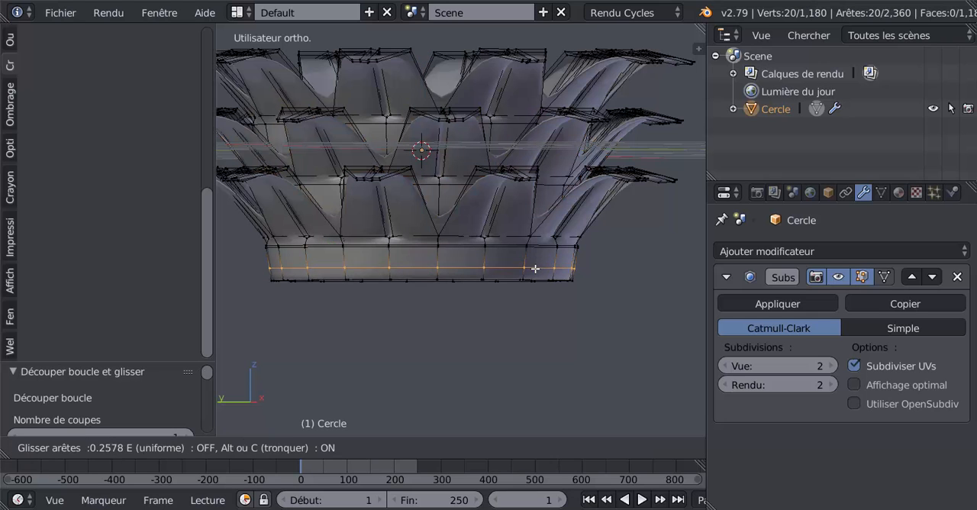
click(535, 276)
key(Tab)
- Scale the capital along Z by about 1.282 to make it taller
scroll(527, 279, down, 5)
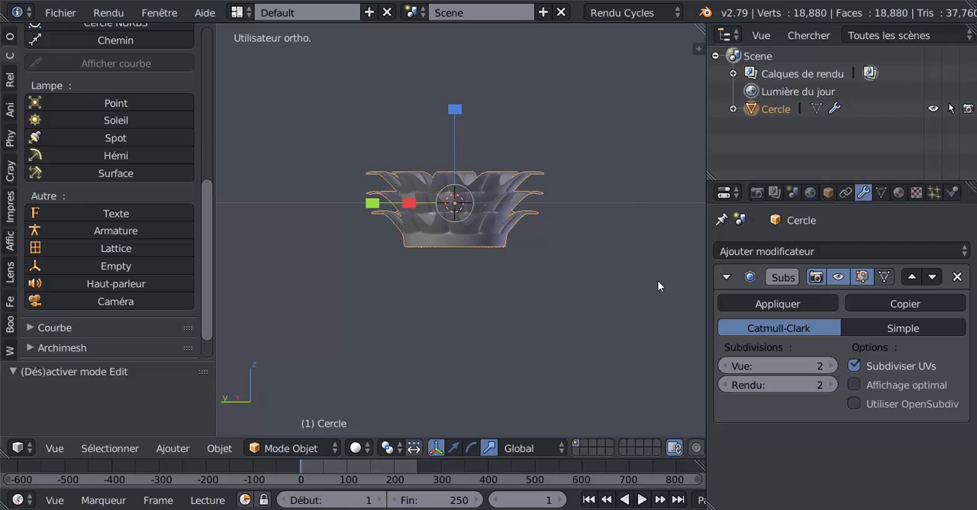
key(s)
key(z)
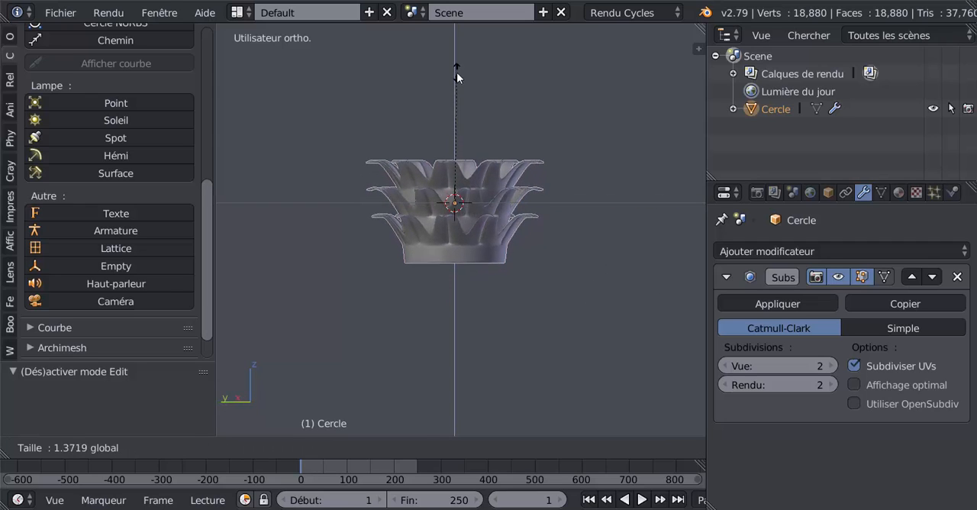
click(456, 82)
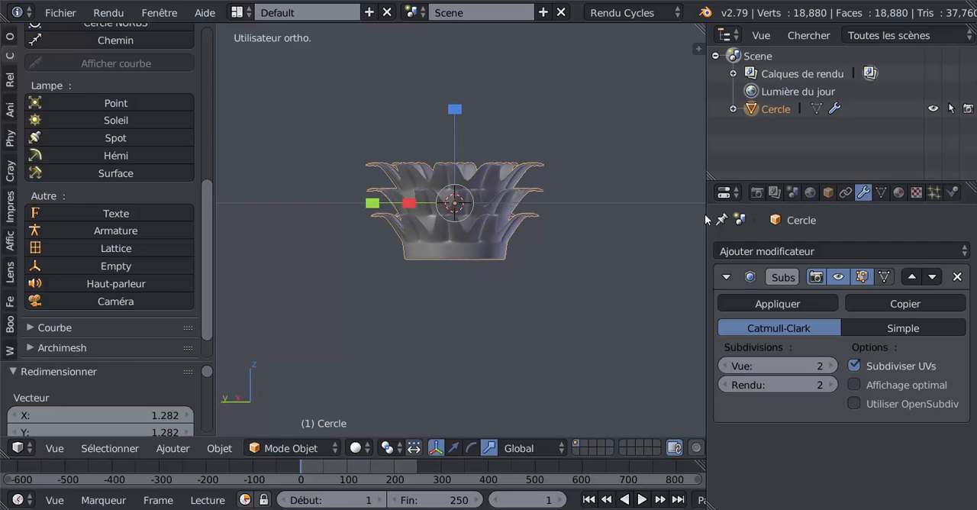
- Widen the 3D view and examine the smoothed capital up close and from the side
drag(706, 216, 757, 217)
shift+middle_drag(606, 230, 565, 280)
scroll(600, 274, up, 2)
scroll(565, 280, up, 3)
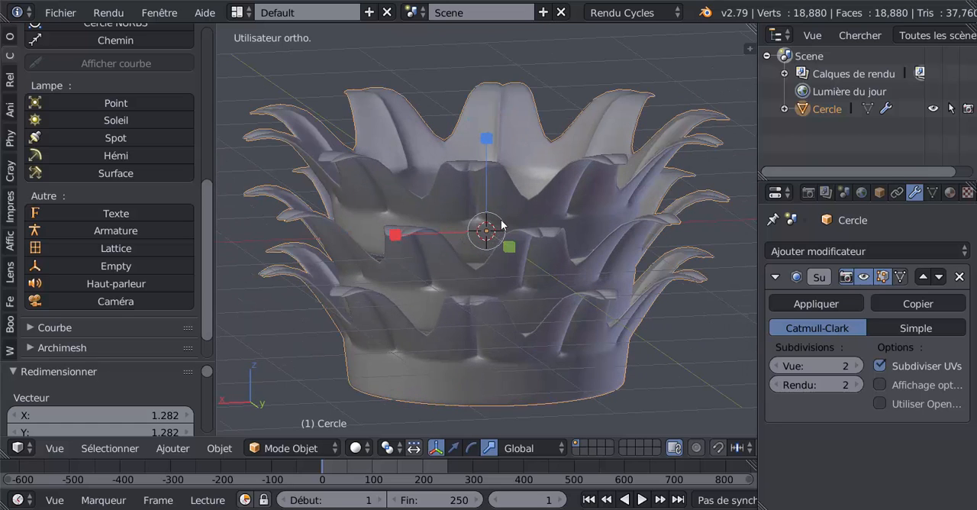
scroll(523, 251, down, 3)
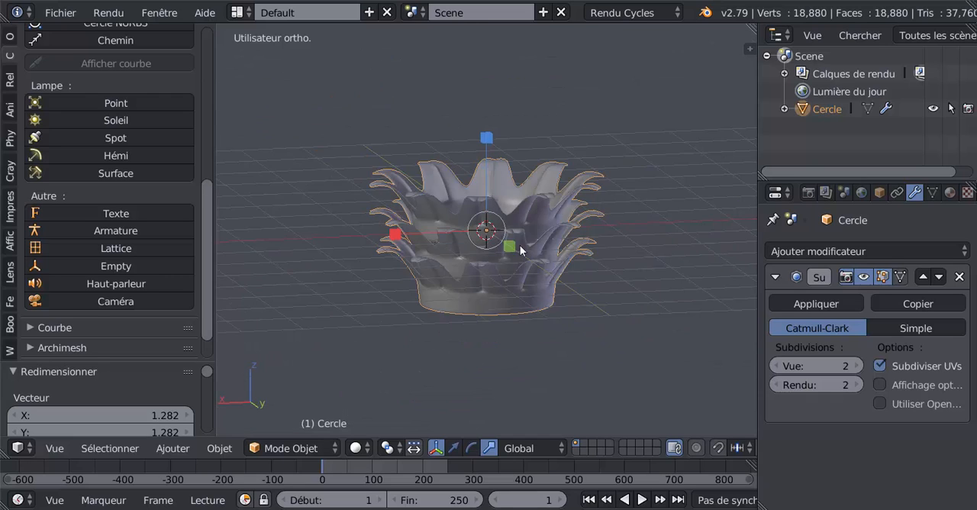
middle_drag(524, 250, 525, 232)
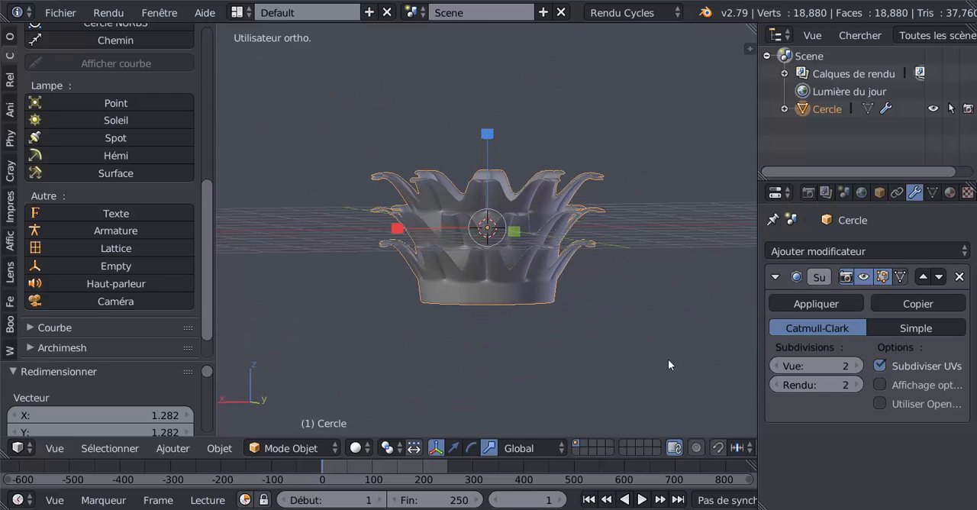
middle_drag(569, 329, 575, 320)
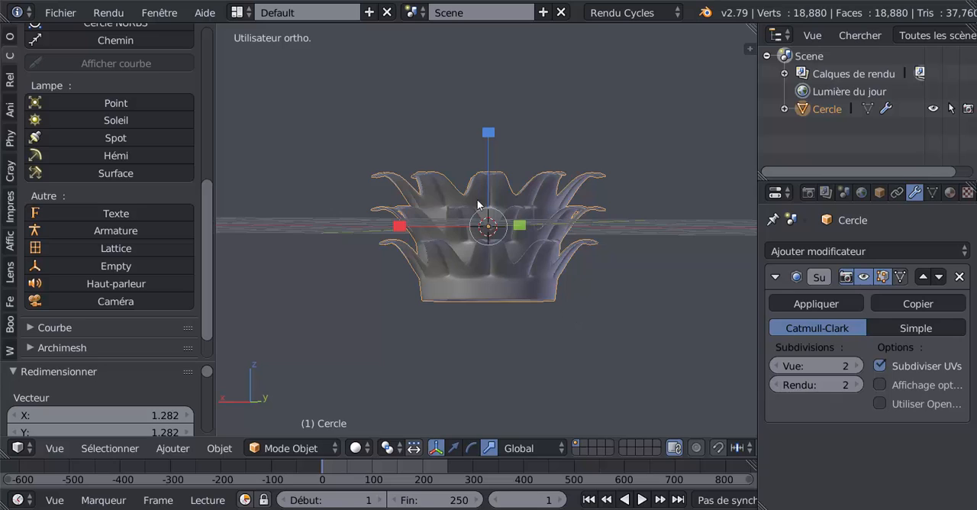
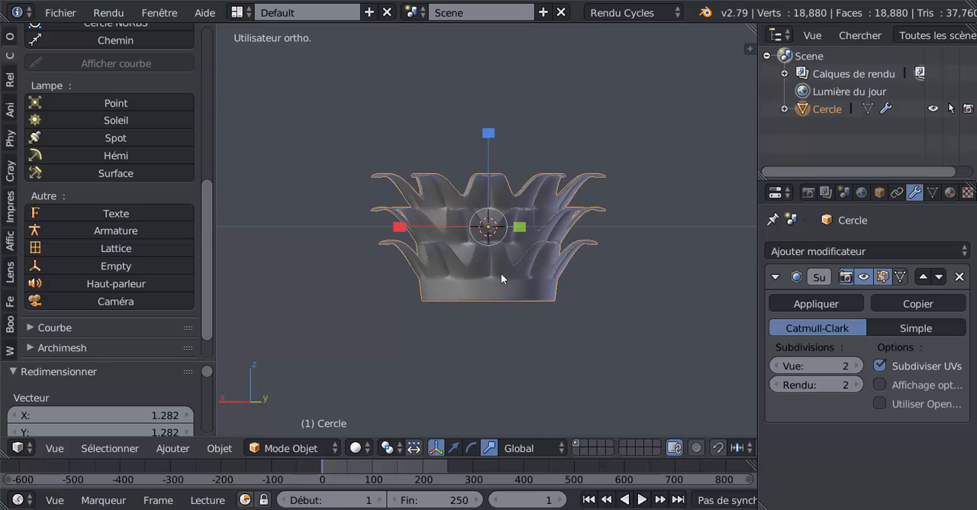
- Add a lattice object at the capital's centre with the scene seen from the front
scroll(463, 254, up, 2)
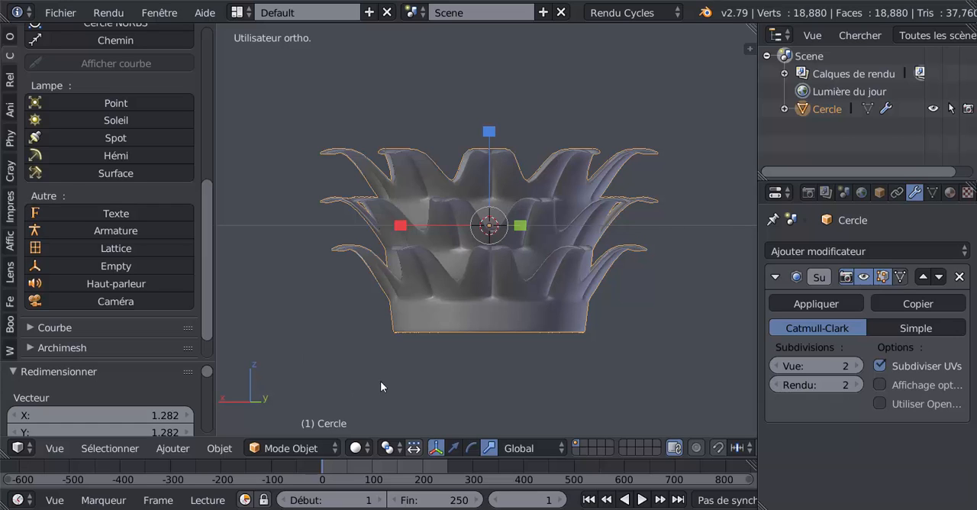
scroll(453, 365, down, 2)
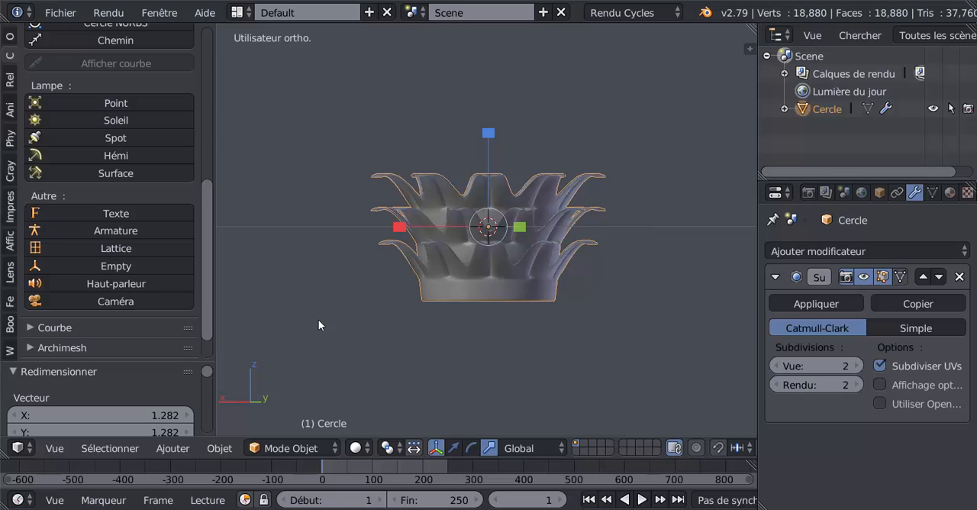
key(KP_1)
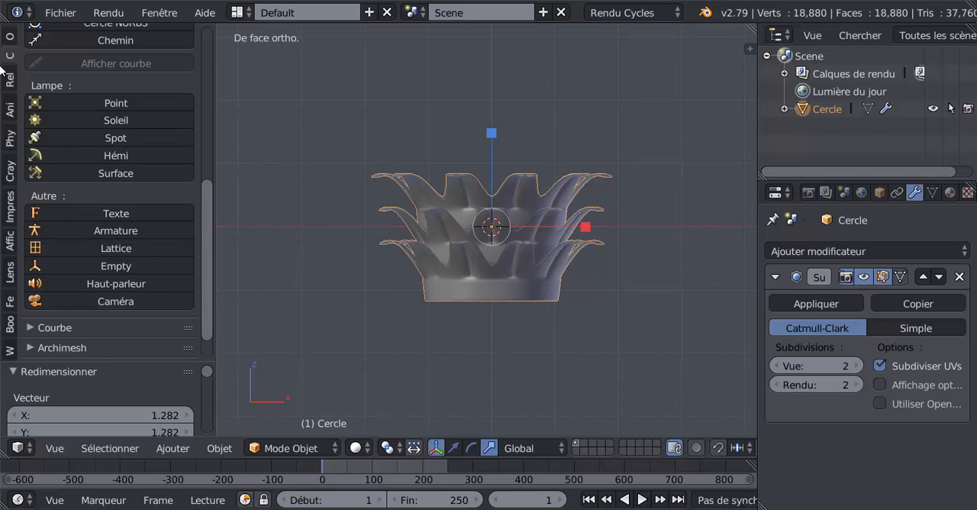
click(9, 36)
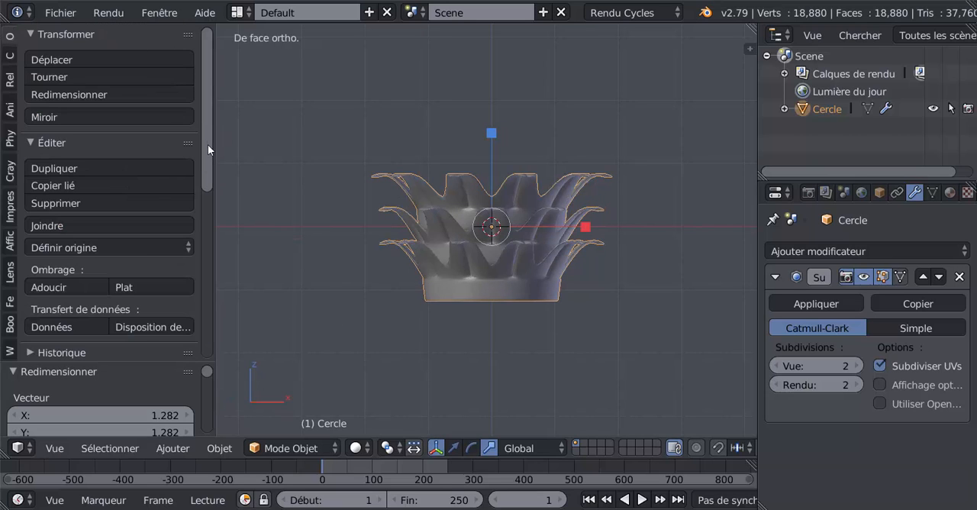
drag(207, 144, 210, 187)
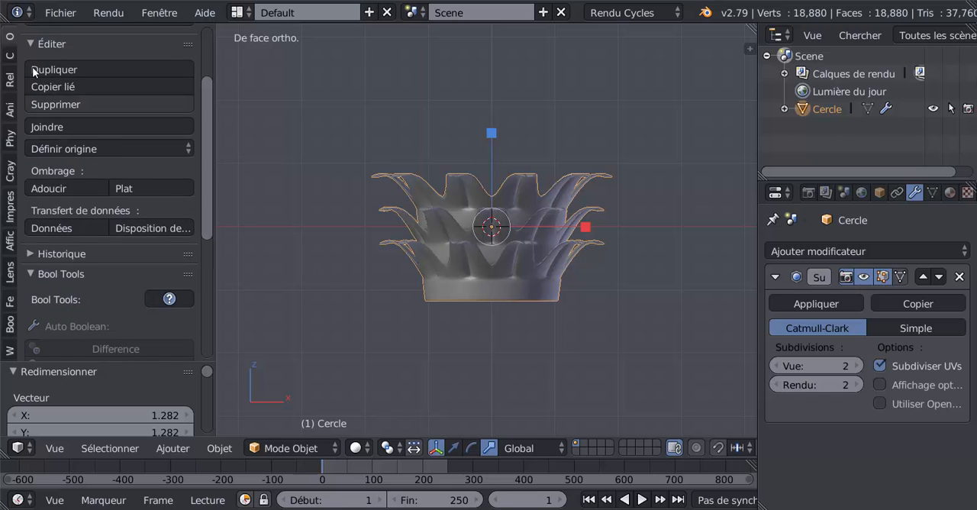
click(9, 56)
scroll(114, 273, down, 8)
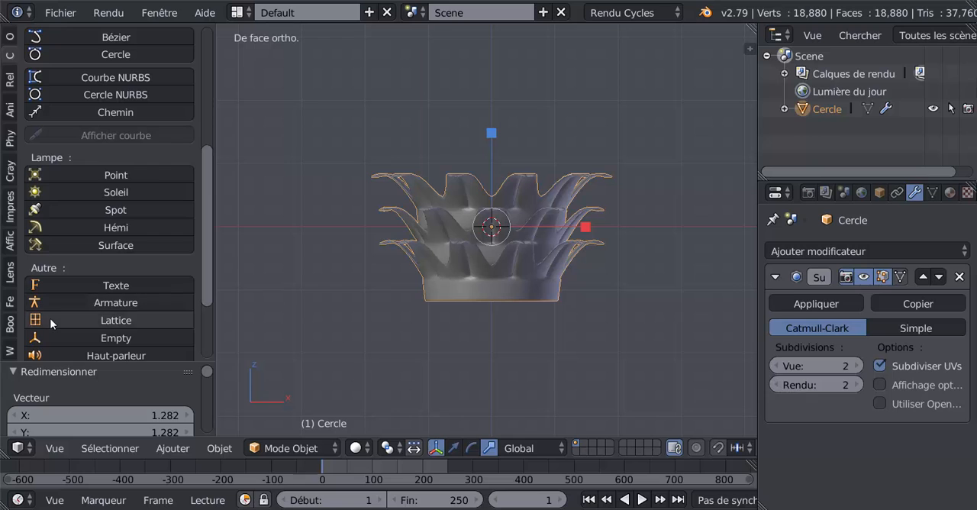
click(57, 320)
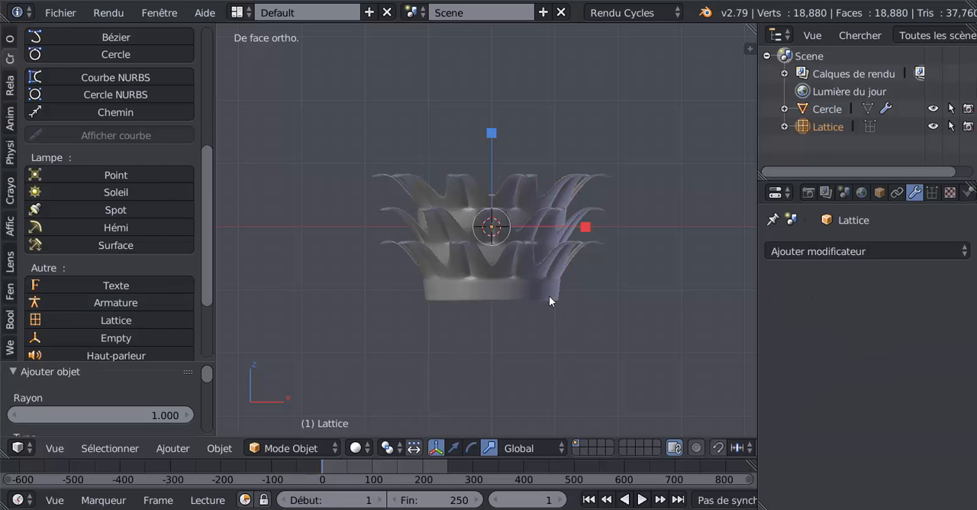
- Scale the lattice uniformly by about 3.864 to the capital's width, and scale it along Z by about 0.640
key(s)
click(702, 373)
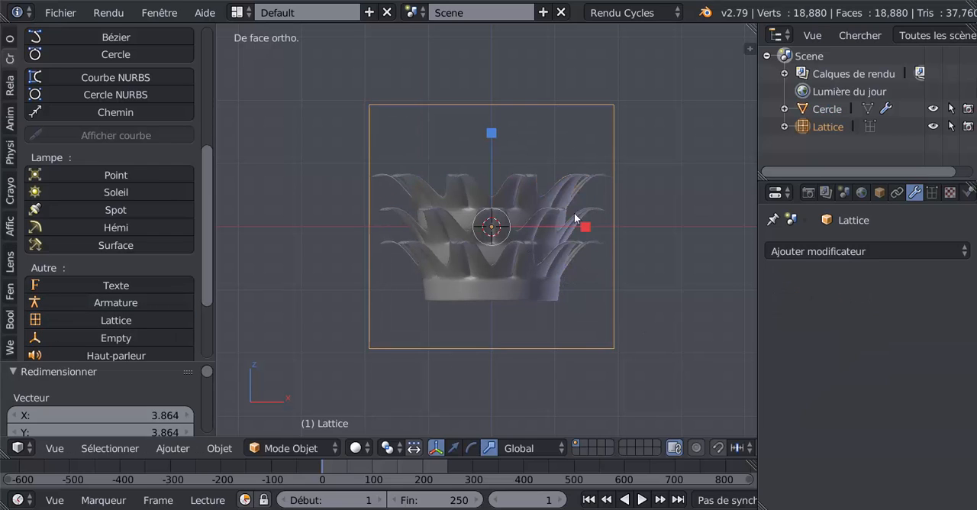
key(s)
key(z)
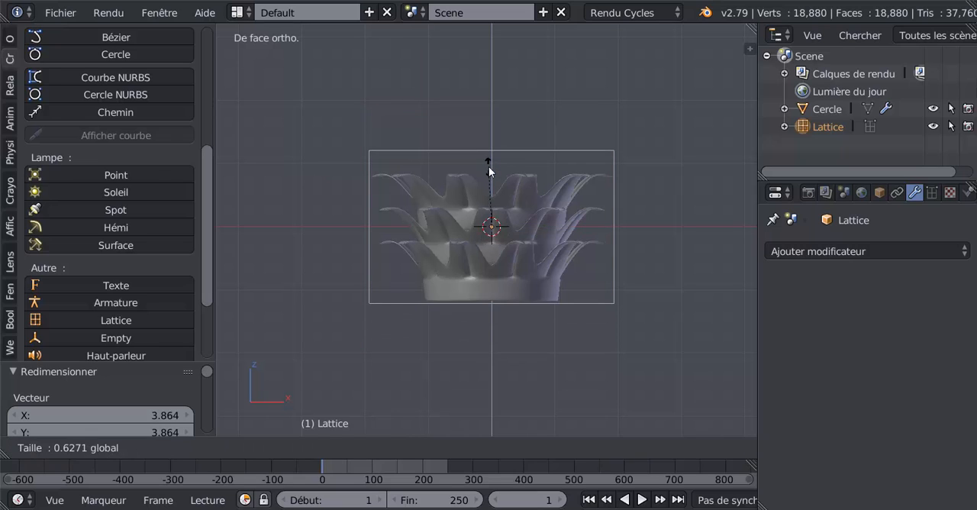
click(490, 165)
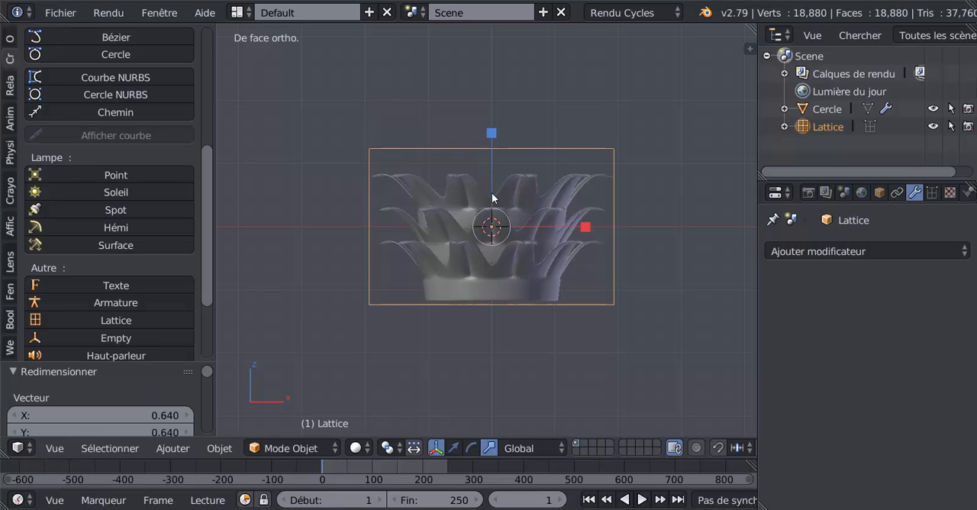
- Lower the lattice along Z to centre it on the capital and scale its height by about 0.882, checking the fit from above
click(458, 449)
drag(487, 141, 489, 156)
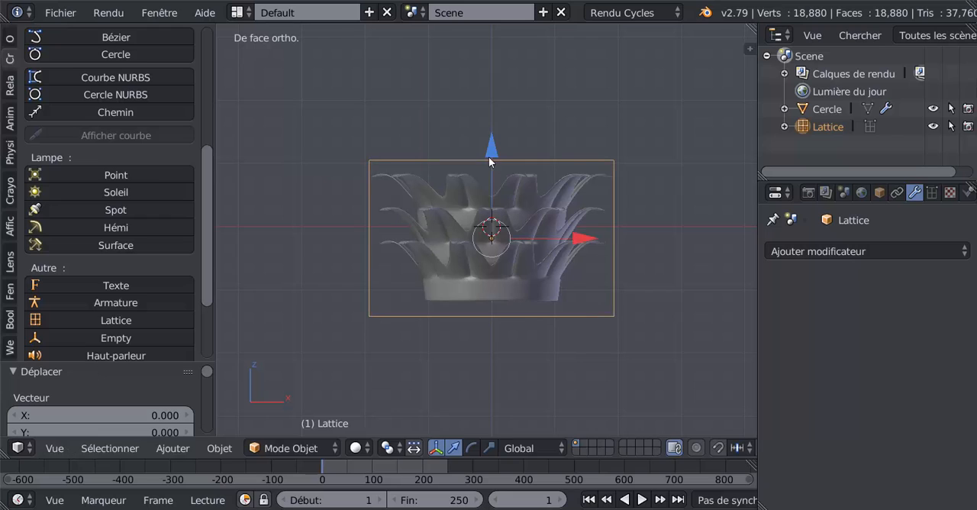
scroll(489, 156, up, 1)
click(488, 449)
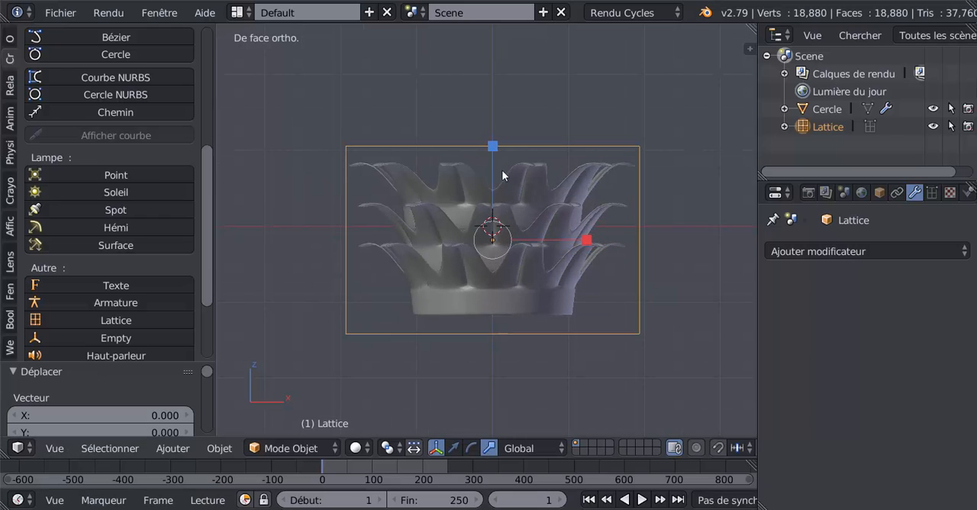
drag(494, 150, 493, 162)
key(KP_7)
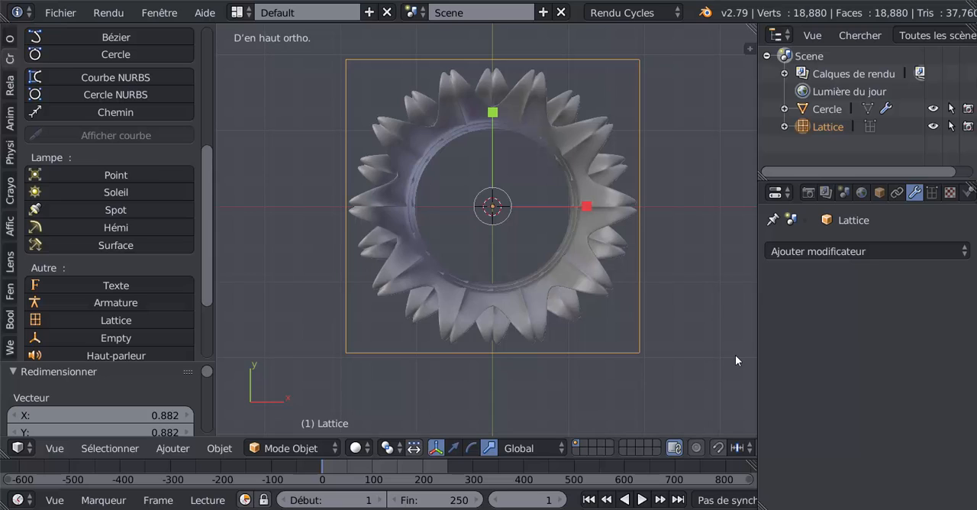
key(KP_1)
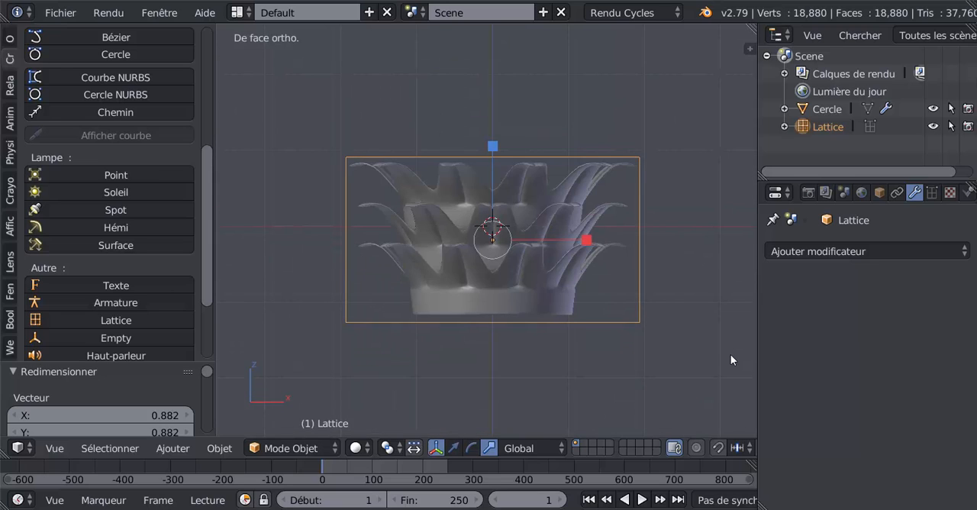
- Add a Lattice modifier to the capital and assign the Lattice object as its deformer
right_click(534, 265)
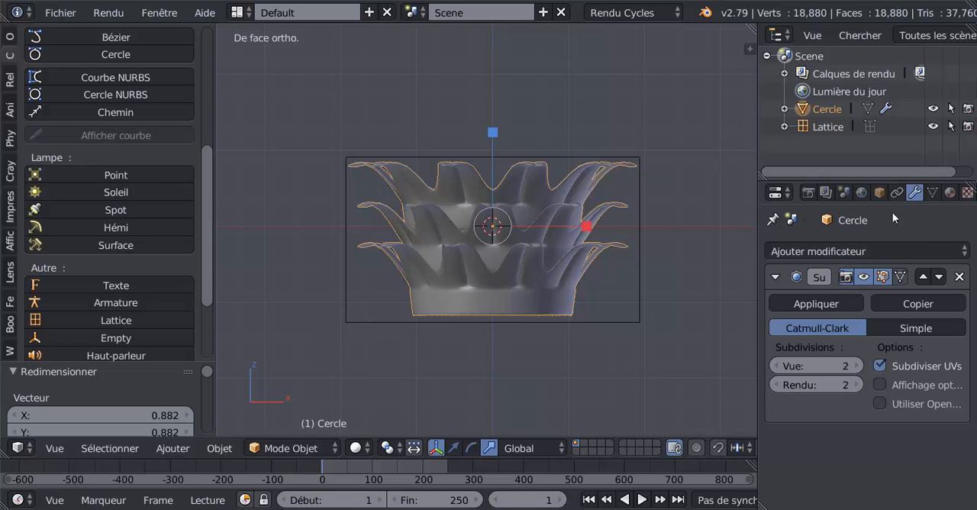
click(887, 253)
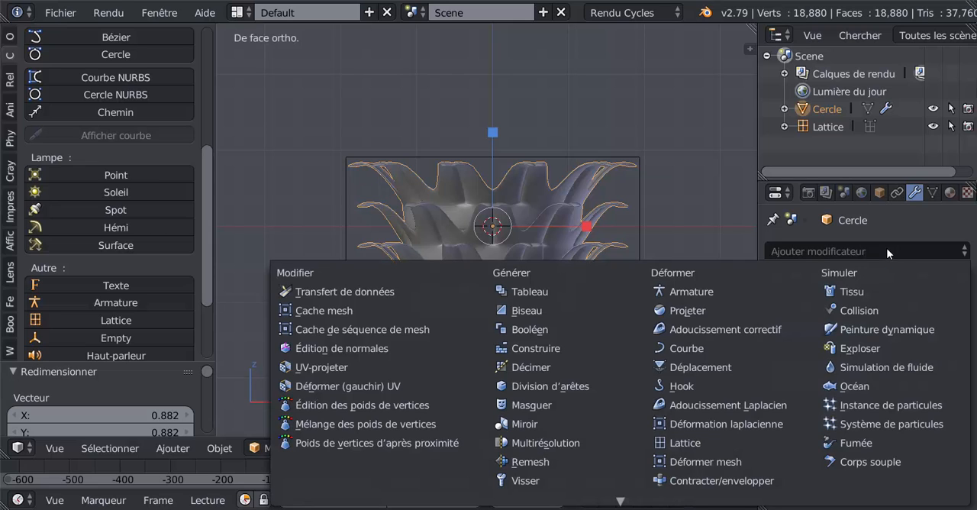
click(682, 442)
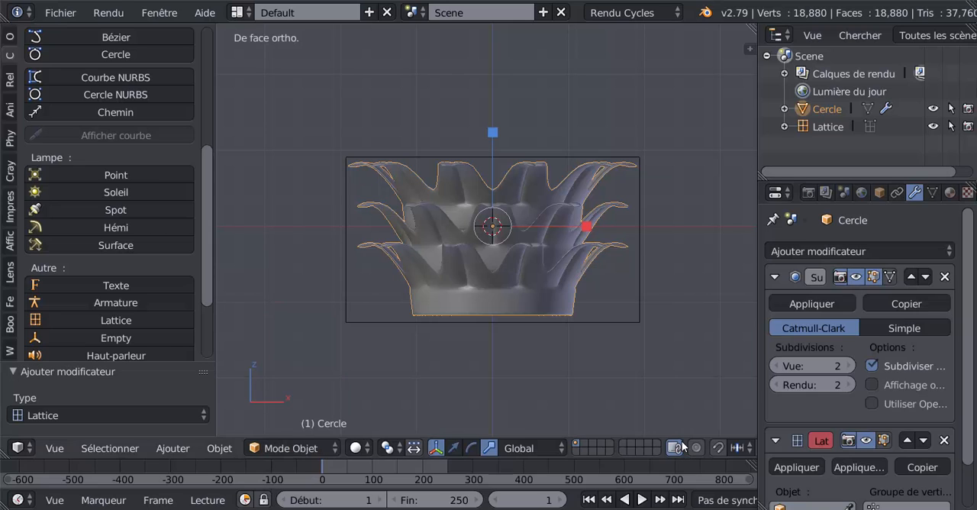
scroll(801, 410, down, 2)
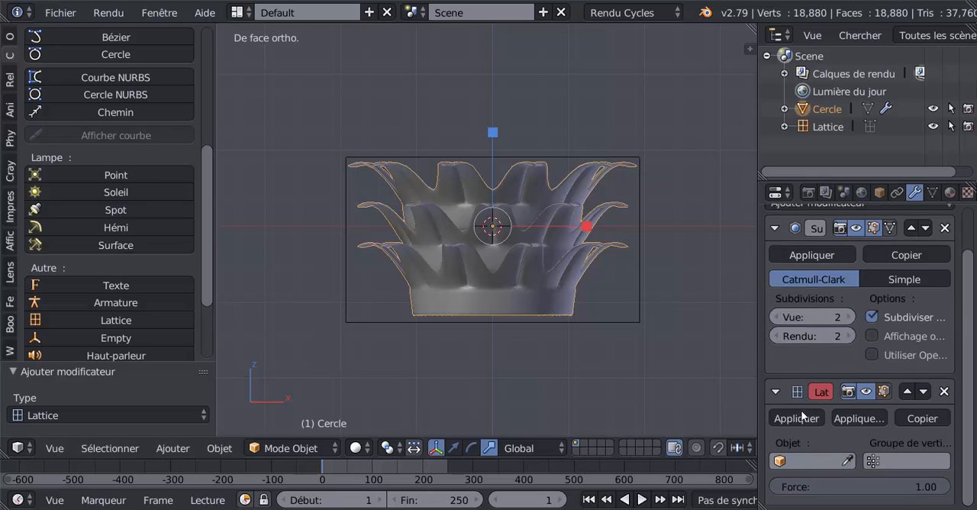
click(811, 458)
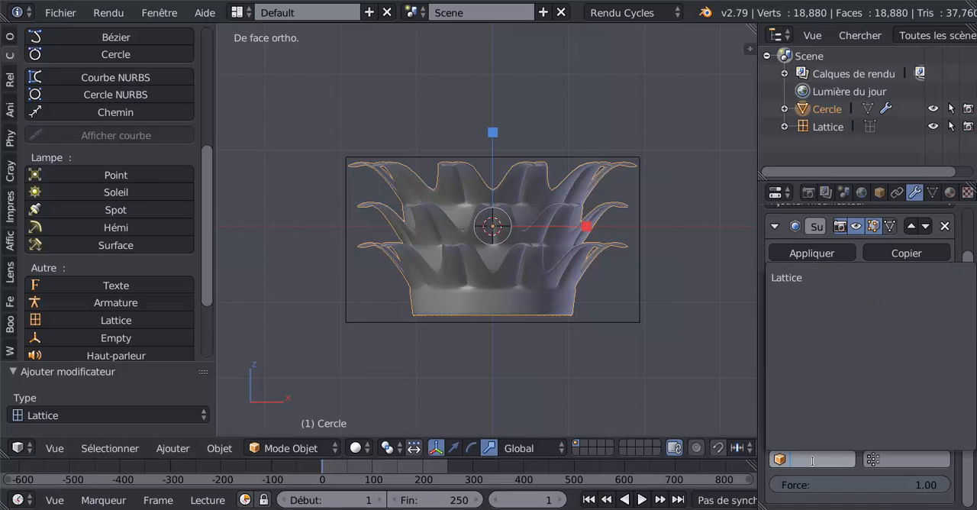
click(797, 280)
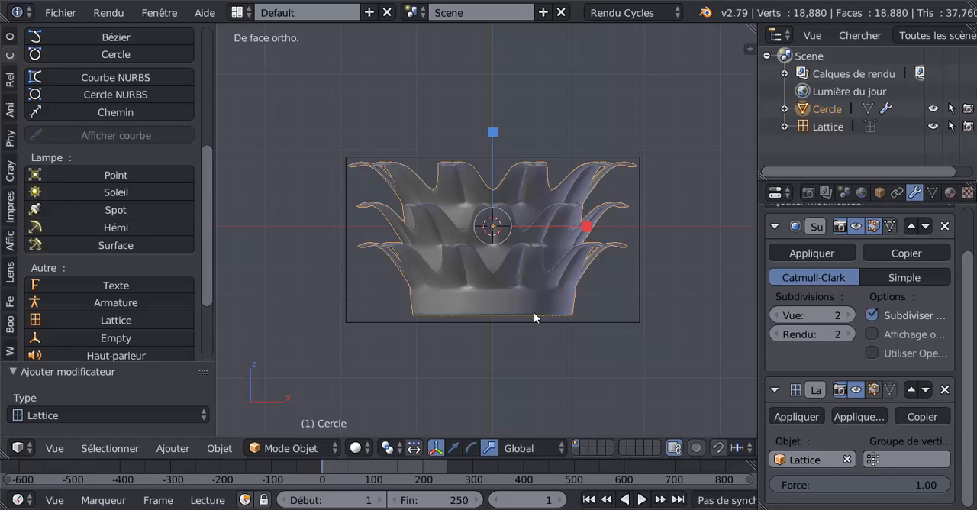
- Put the lattice in Edit Mode and set its resolution to U 5 and V 4
right_click(643, 252)
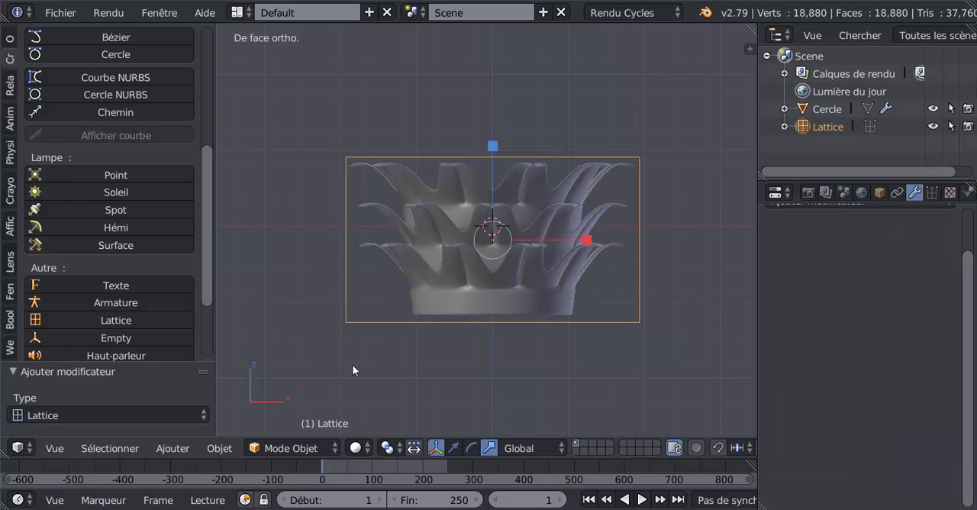
key(Tab)
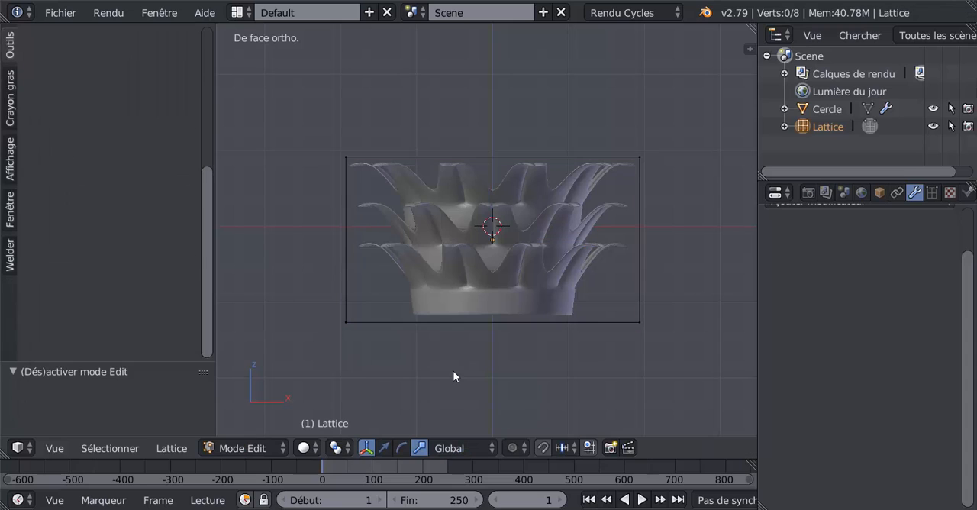
middle_drag(676, 355, 729, 359)
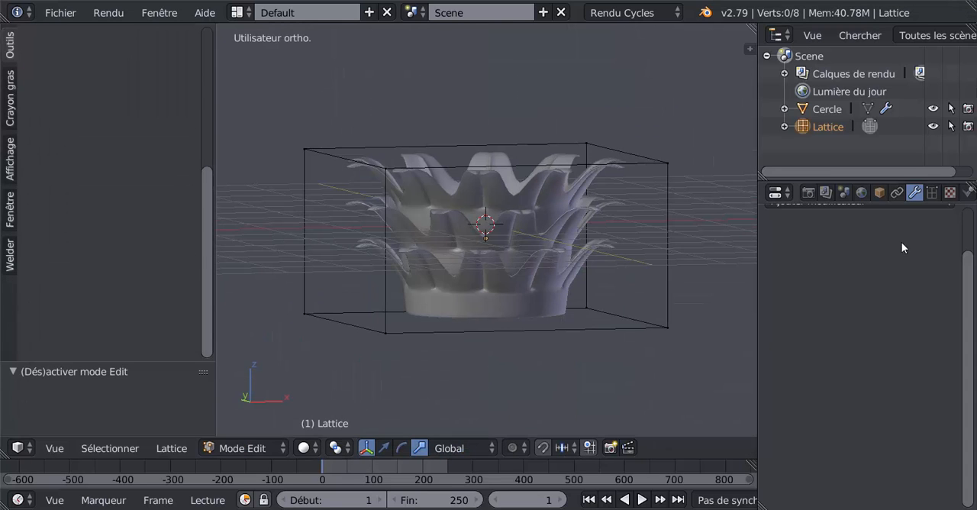
click(932, 192)
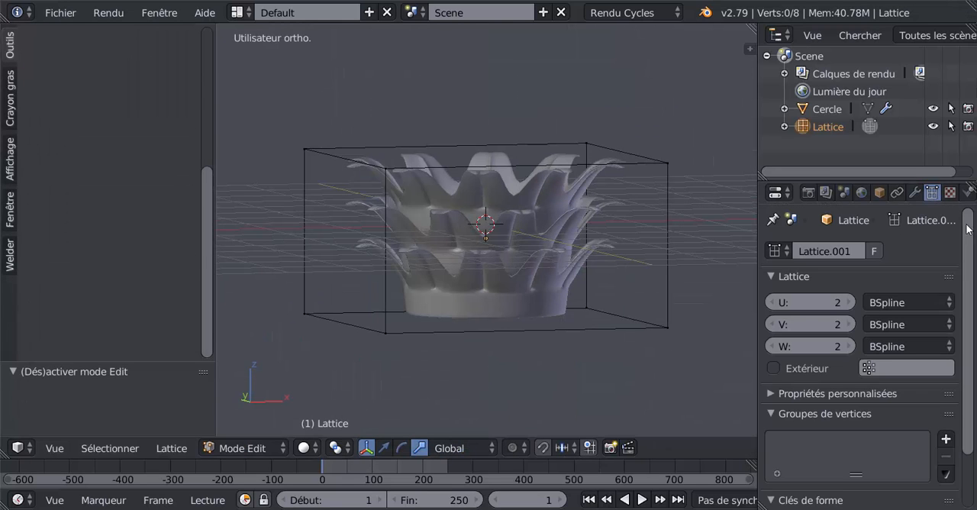
middle_drag(751, 341, 646, 323)
click(844, 303)
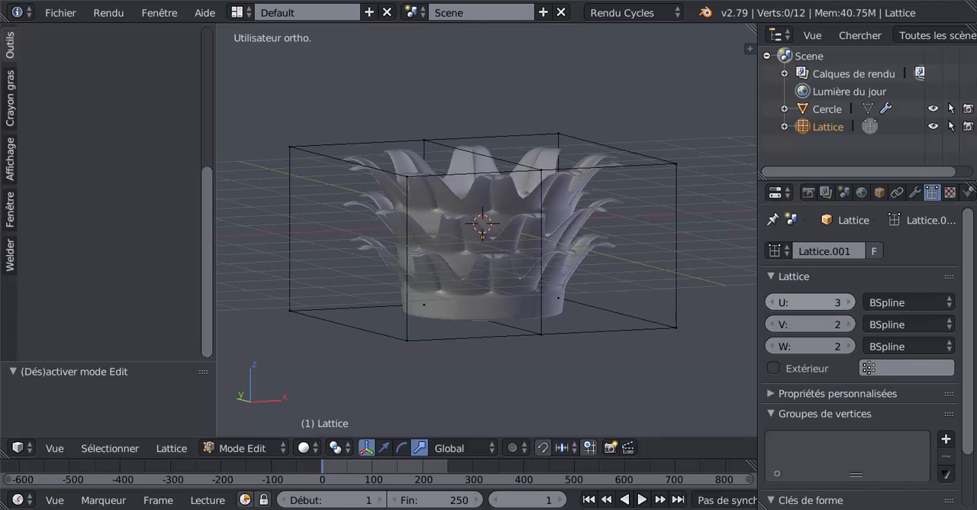
click(844, 302)
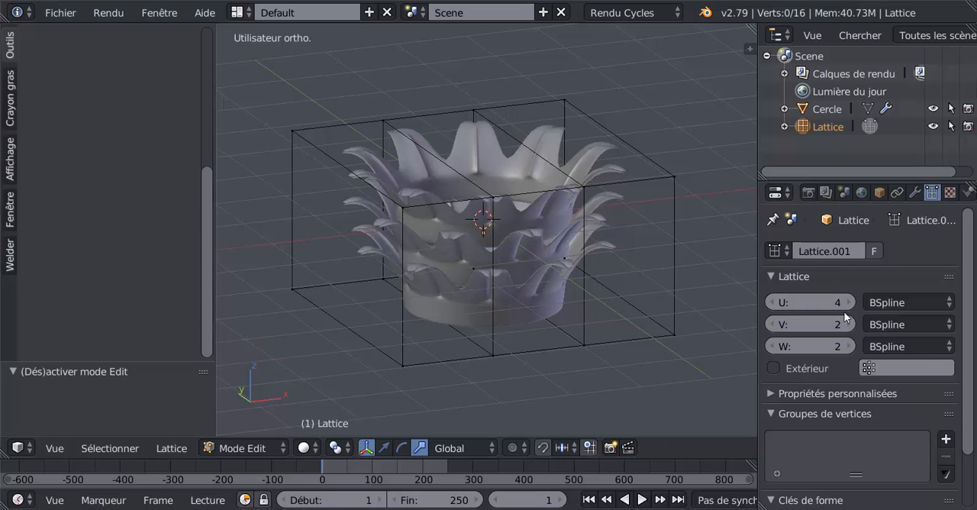
click(844, 302)
mouse_move(625, 315)
middle_down()
mouse_move(674, 325)
mouse_move(631, 314)
middle_up()
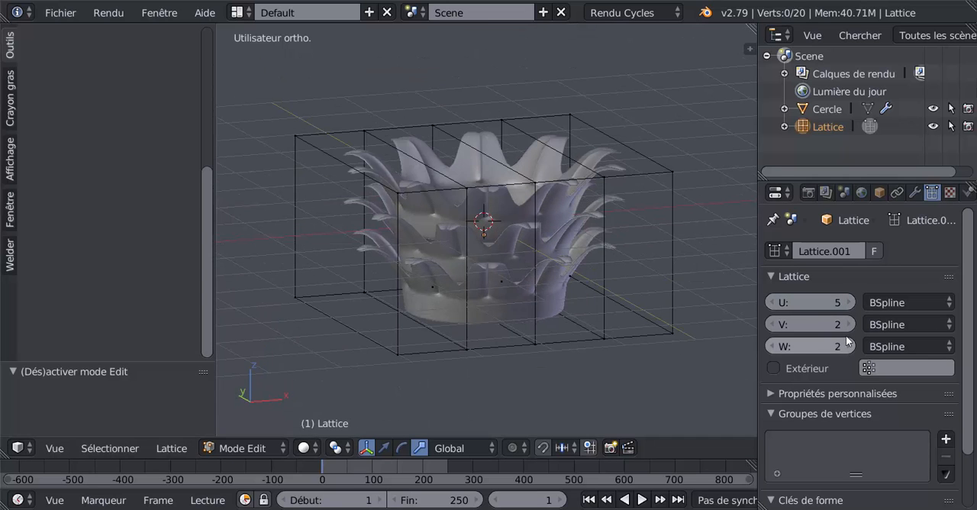
click(841, 325)
click(841, 325)
middle_drag(725, 347, 547, 330)
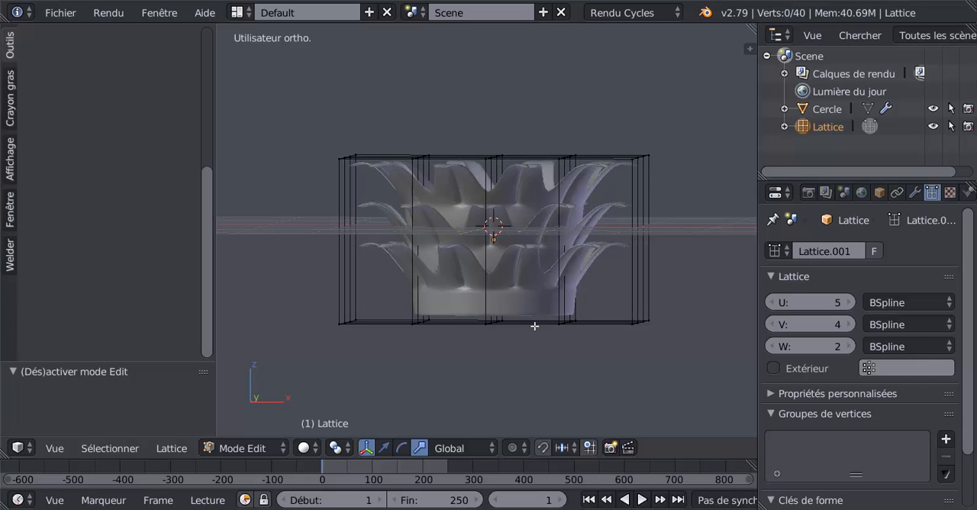
- Circle-select the lattice's whole upper layer of control points and scale it by about 1.79 to flare the capital outward
key(c)
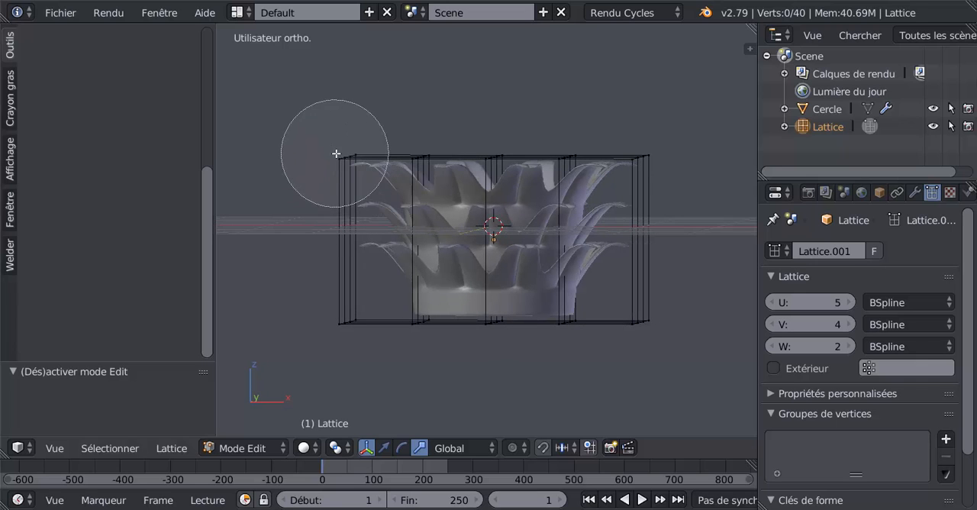
drag(338, 155, 649, 157)
key(Escape)
middle_drag(443, 280, 518, 341)
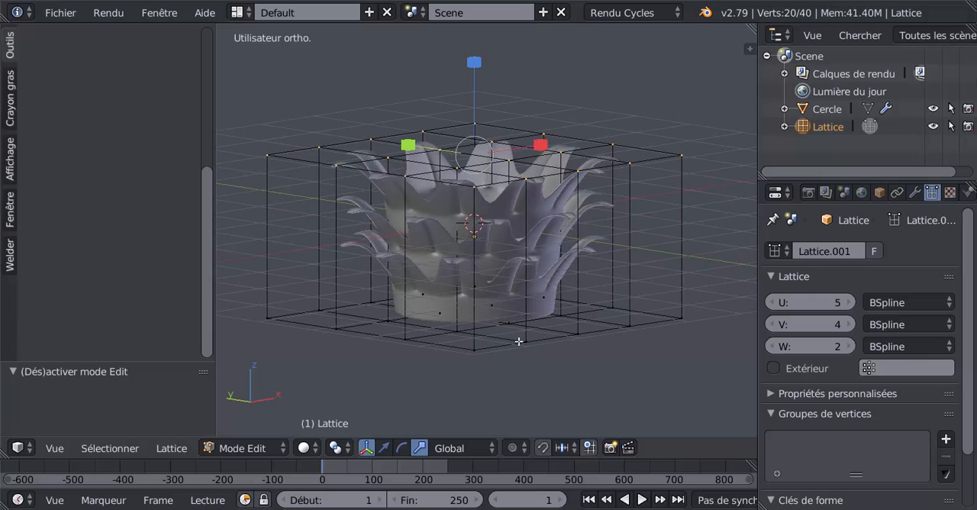
key(s)
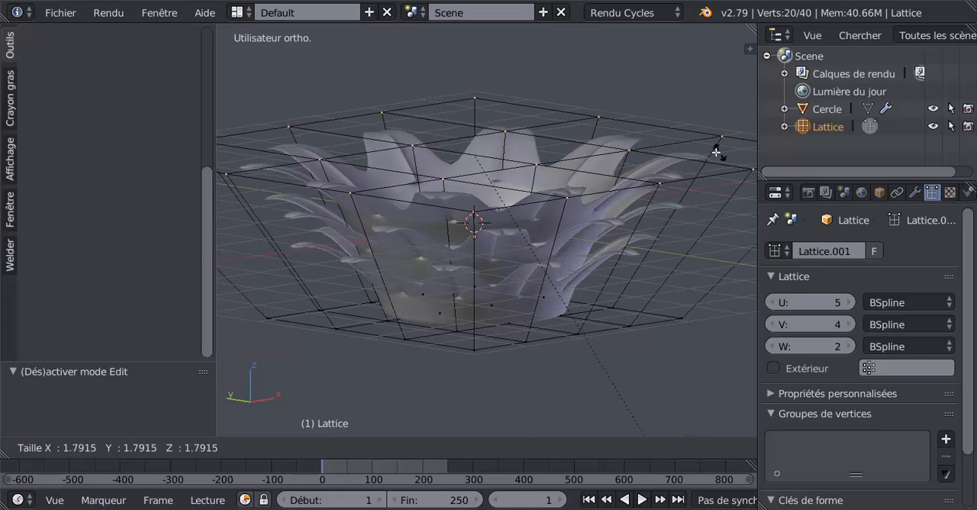
click(716, 148)
- Examine the flared capital and its lattice in wireframe and solid shading from several angles, ending in Object Mode
mouse_move(610, 227)
middle_down()
mouse_move(513, 208)
mouse_move(604, 237)
middle_up()
key(Tab)
key(z)
key(z)
key(z)
key(Tab)
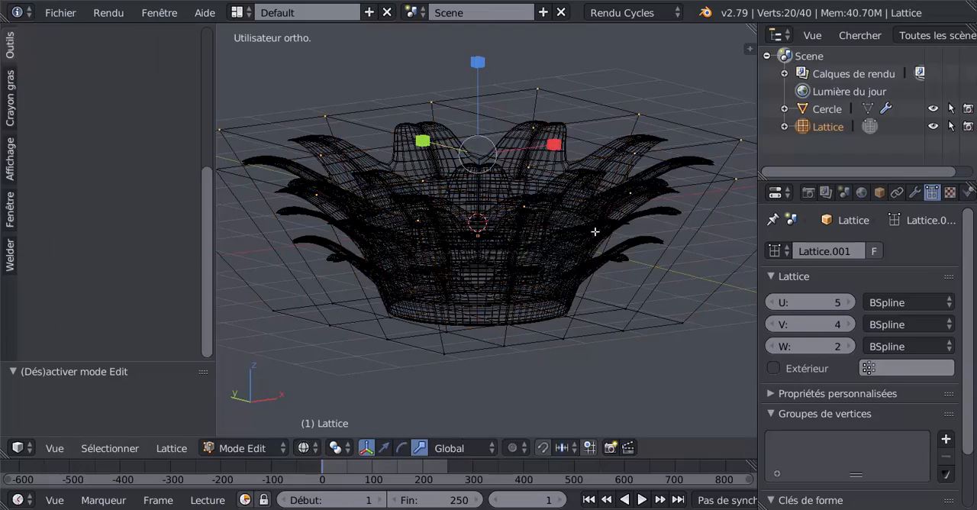
key(z)
key(Tab)
middle_drag(593, 230, 544, 227)
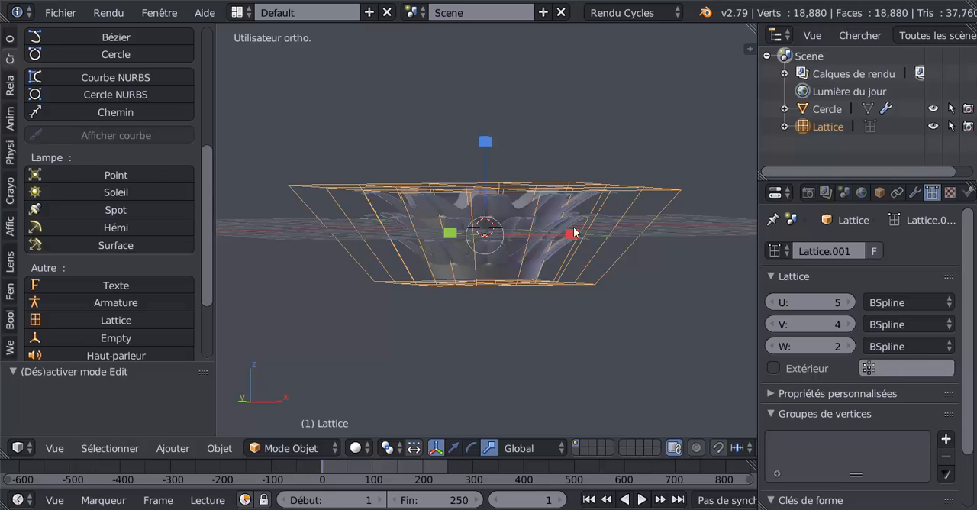
middle_drag(621, 277, 608, 305)
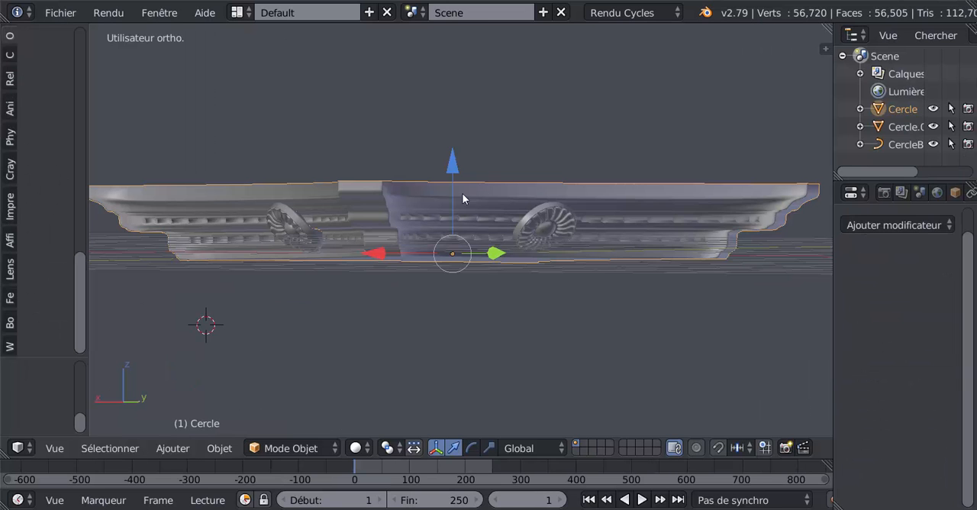
- Examine the moulded top slab with its rosettes from several angles
middle_drag(462, 193, 484, 88)
middle_drag(451, 136, 440, 216)
scroll(413, 207, down, 1)
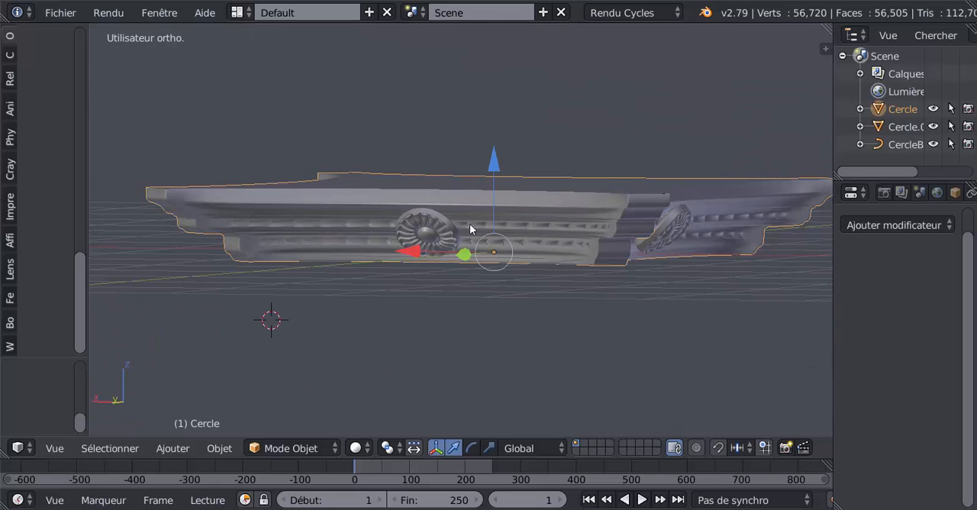
- Inspect the slab's underside, concave sides, stepped corner profiles and dentil rows from below, from above and at eye level
middle_drag(491, 240, 416, 183)
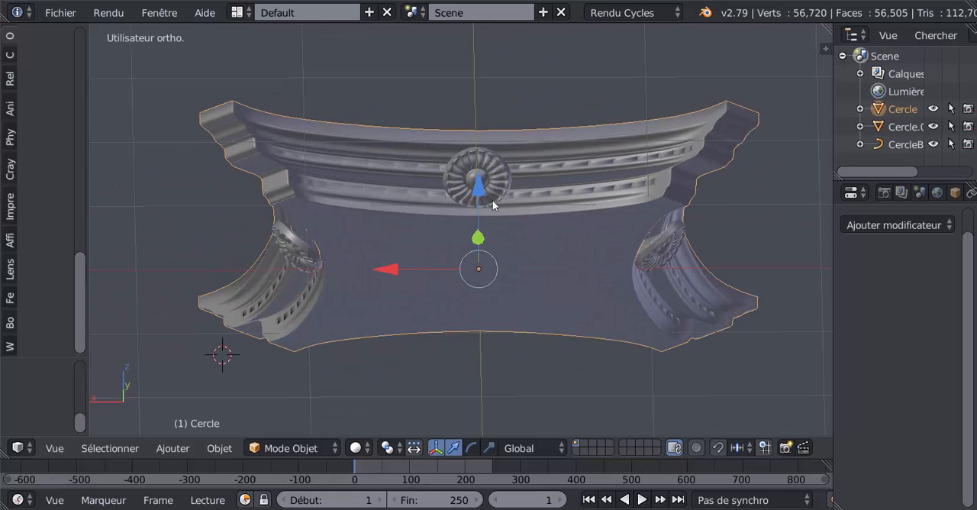
middle_drag(439, 239, 516, 271)
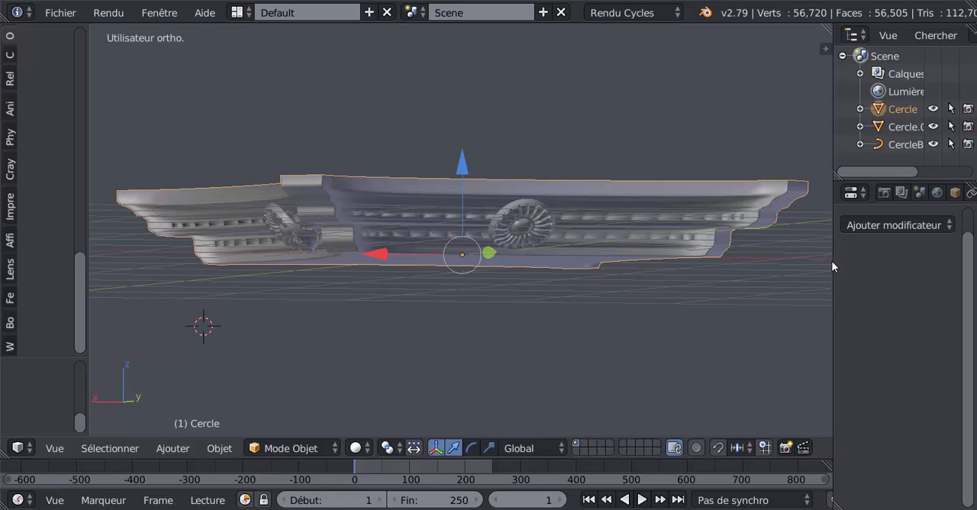
middle_drag(694, 254, 700, 264)
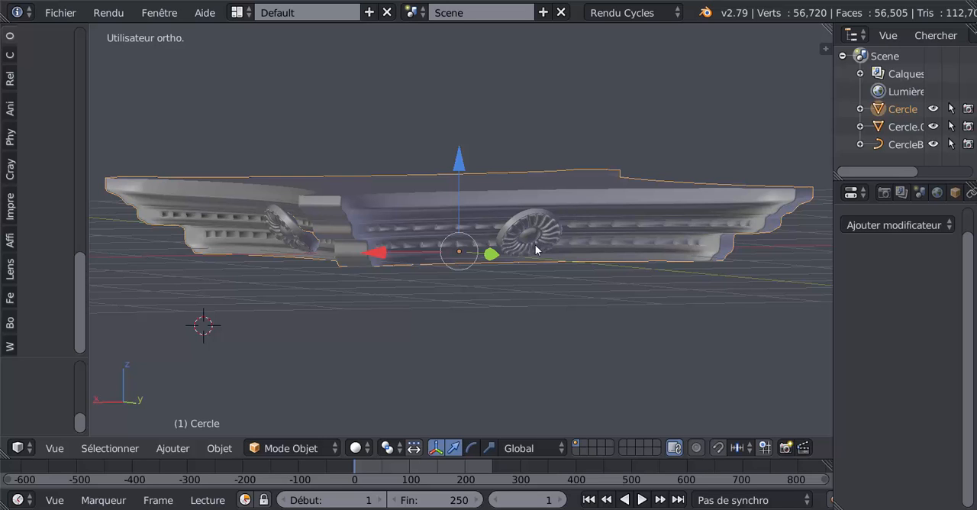
middle_drag(560, 223, 499, 260)
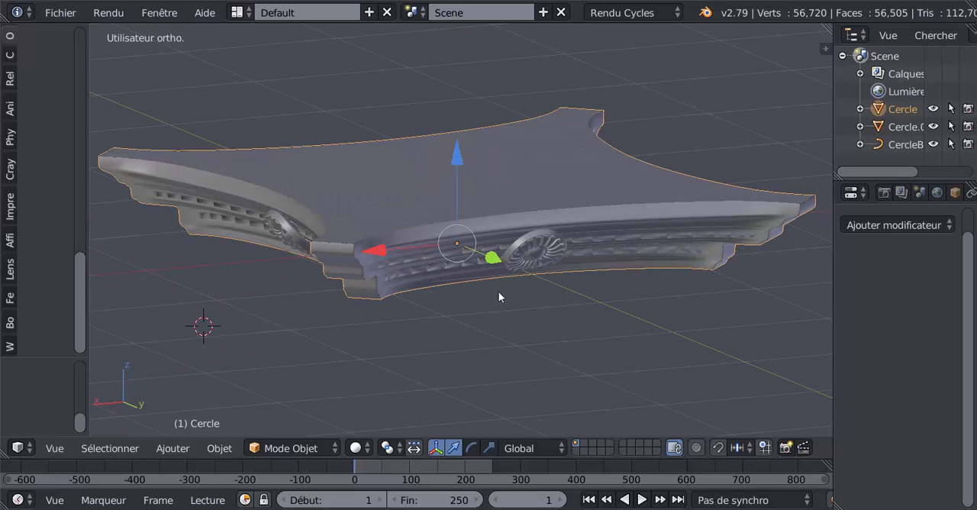
middle_drag(498, 296, 525, 286)
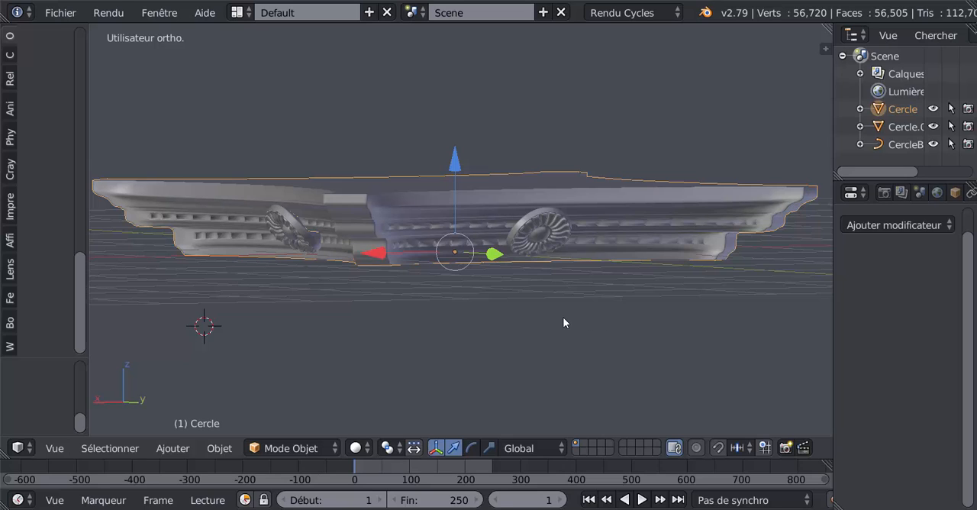
mouse_move(561, 330)
middle_down()
mouse_move(593, 325)
mouse_move(578, 332)
middle_up()
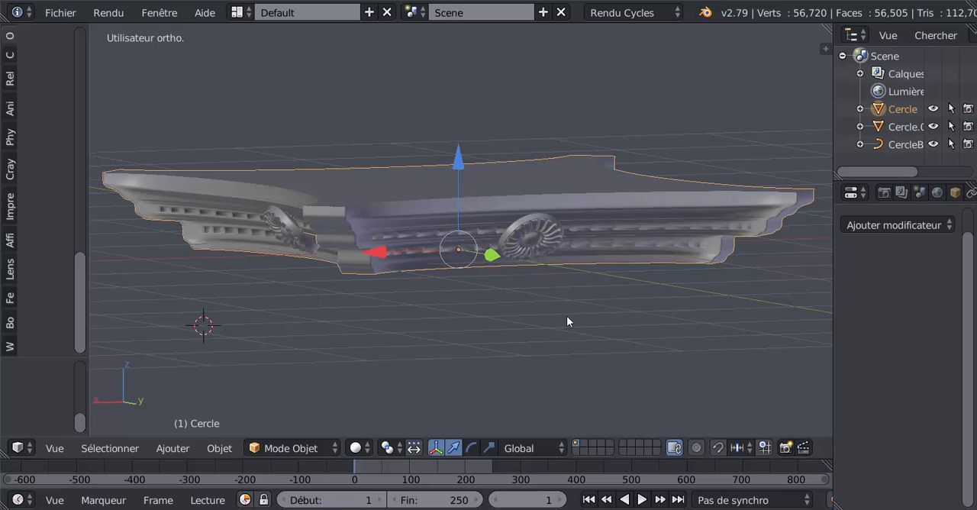
middle_drag(534, 309, 564, 320)
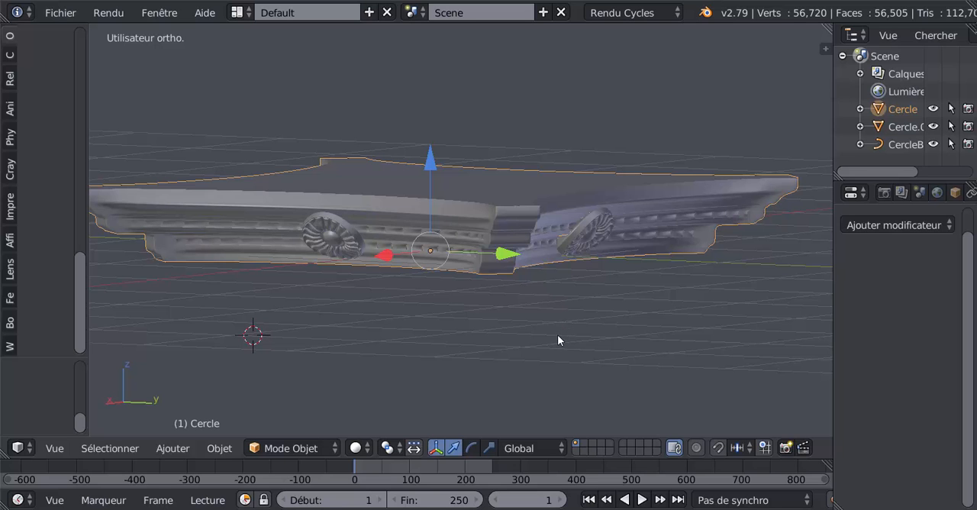